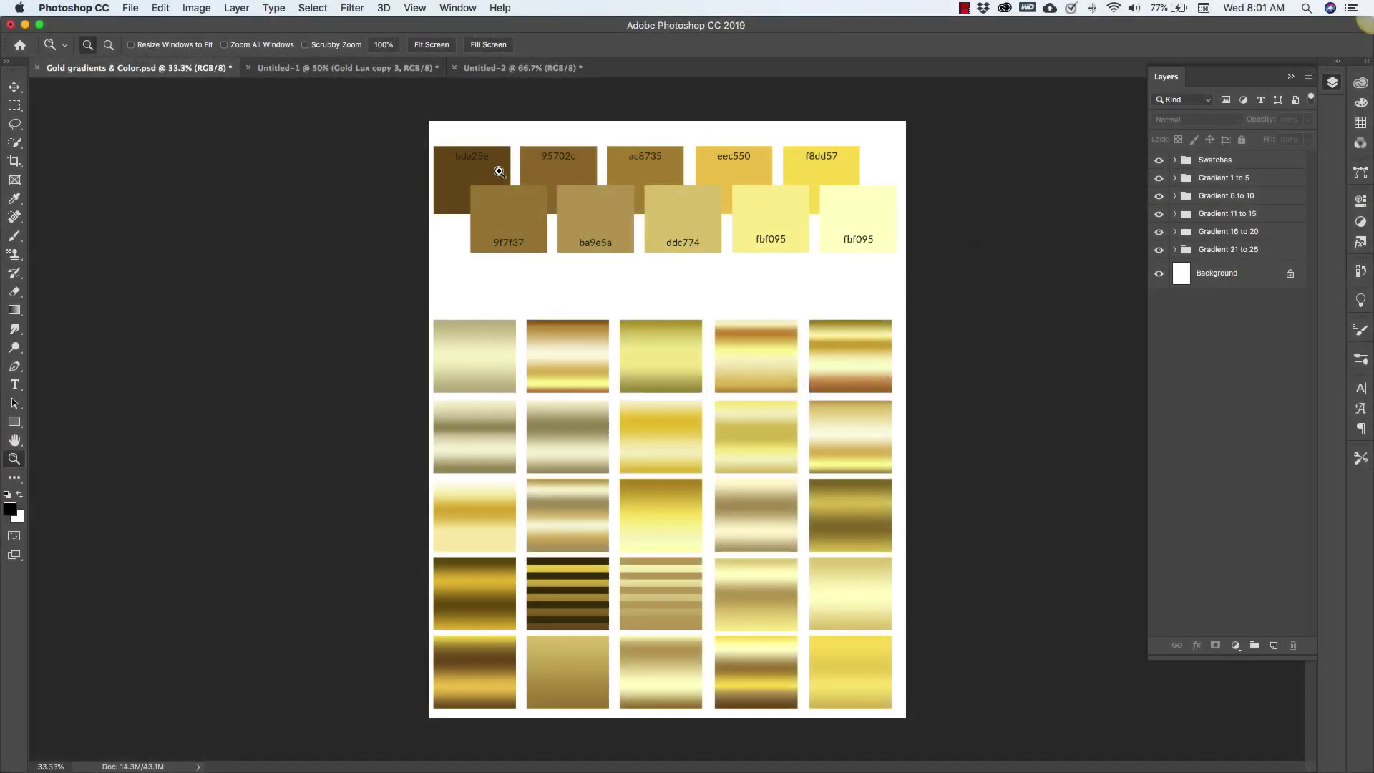
Create a new 2000 × 1200 px landscape document from File > New.
click(134, 10)
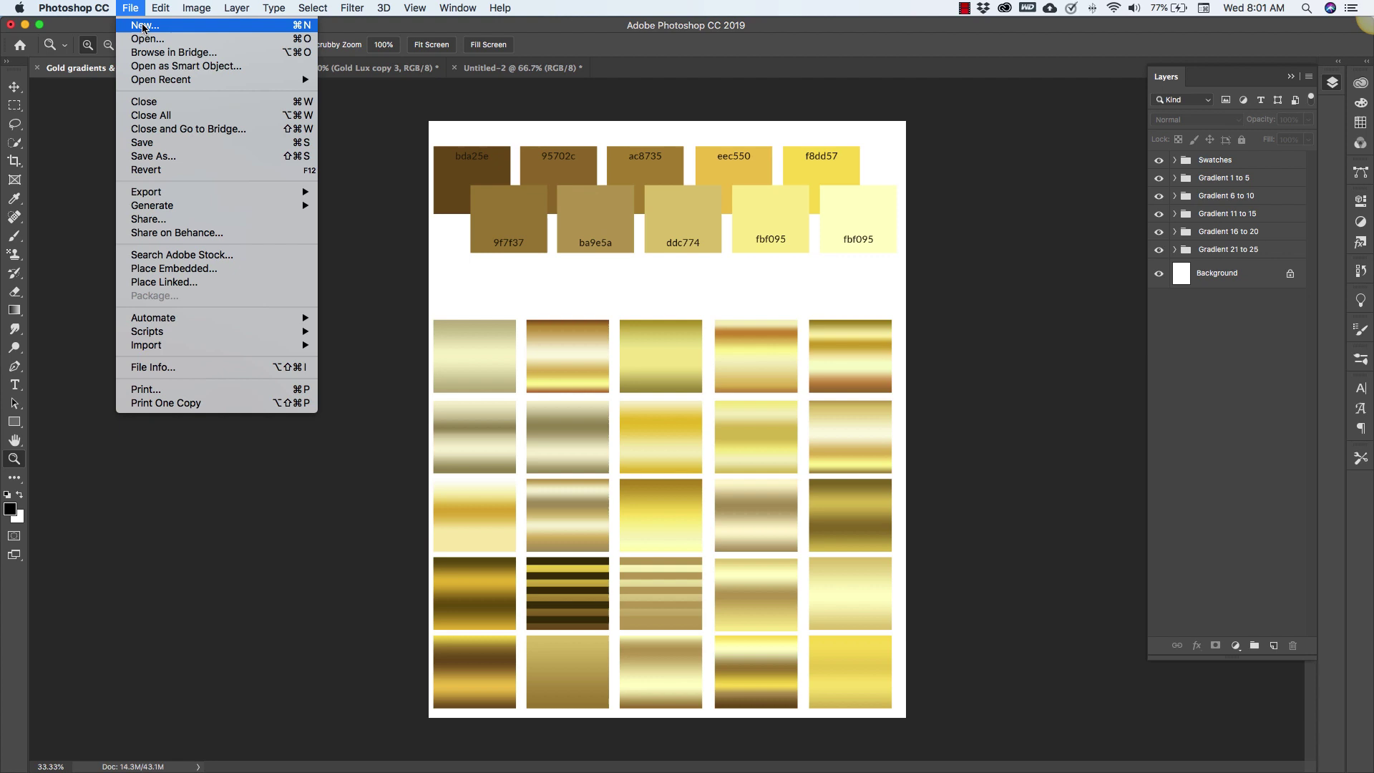
click(144, 25)
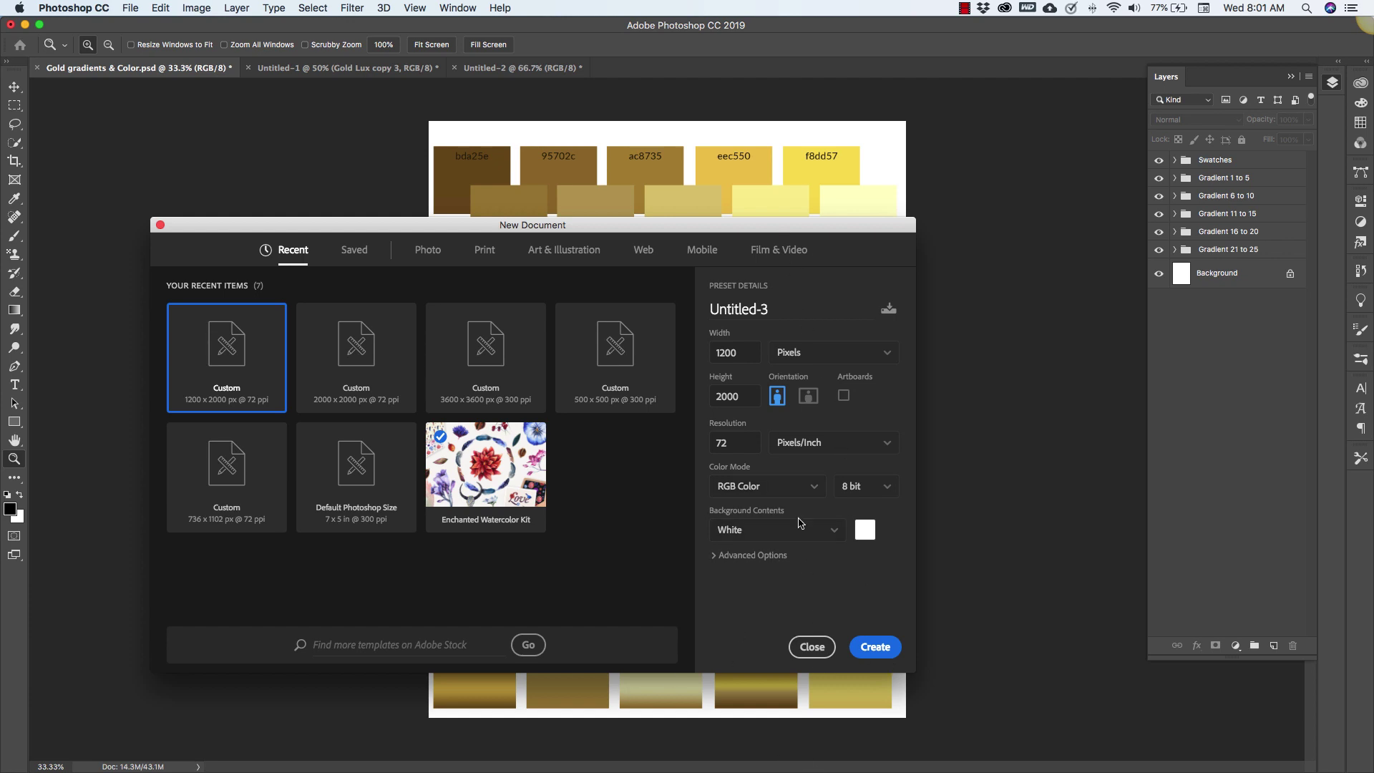
click(805, 398)
click(874, 647)
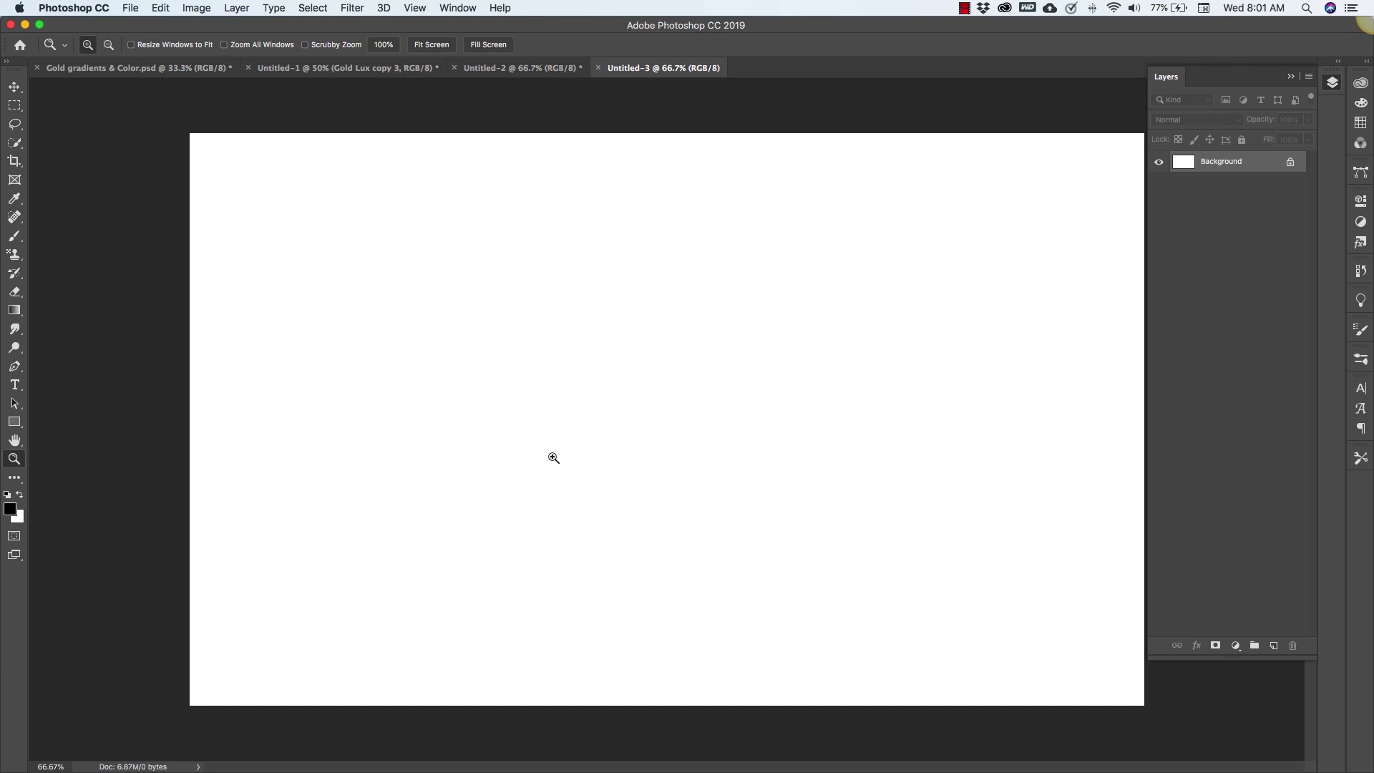
Swap the colours and fill the Background layer with black using Cmd+Delete.
key(x)
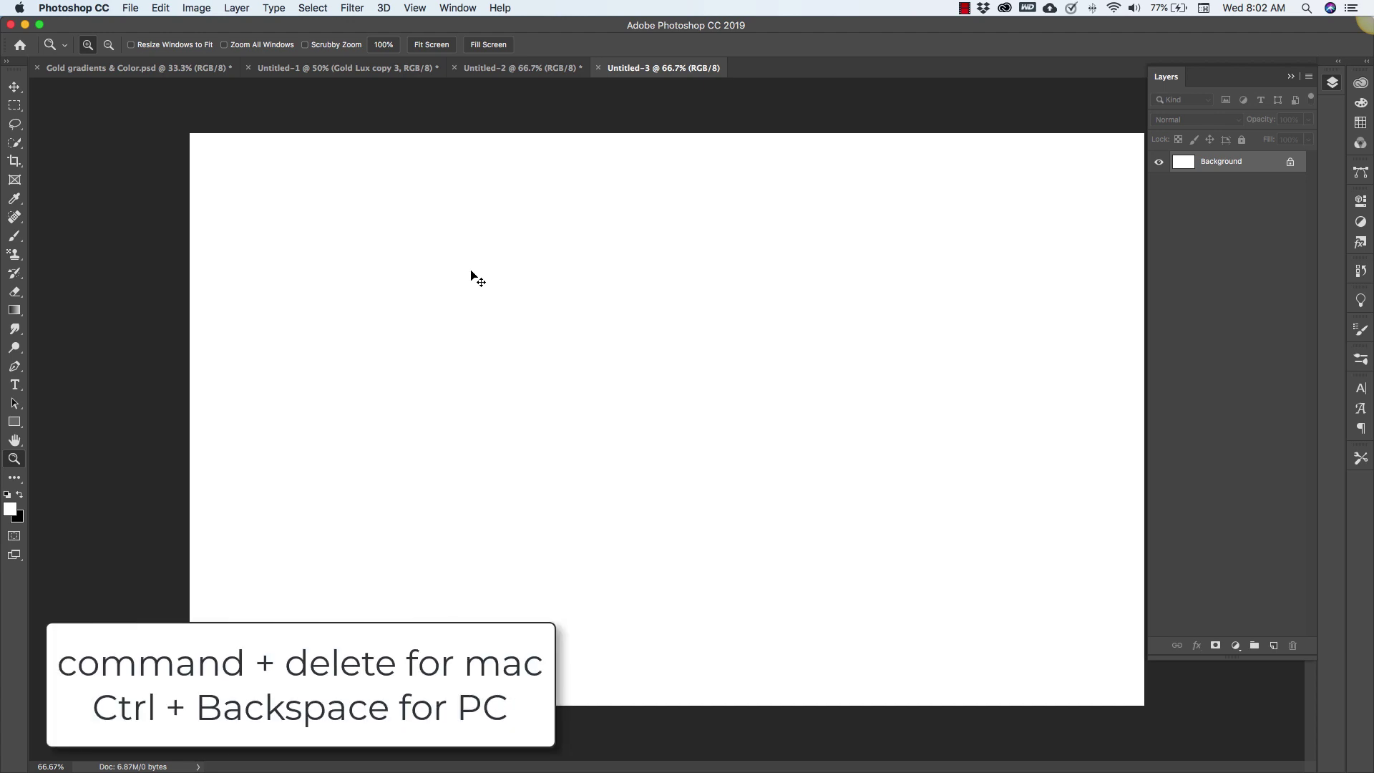
key(super+BackSpace)
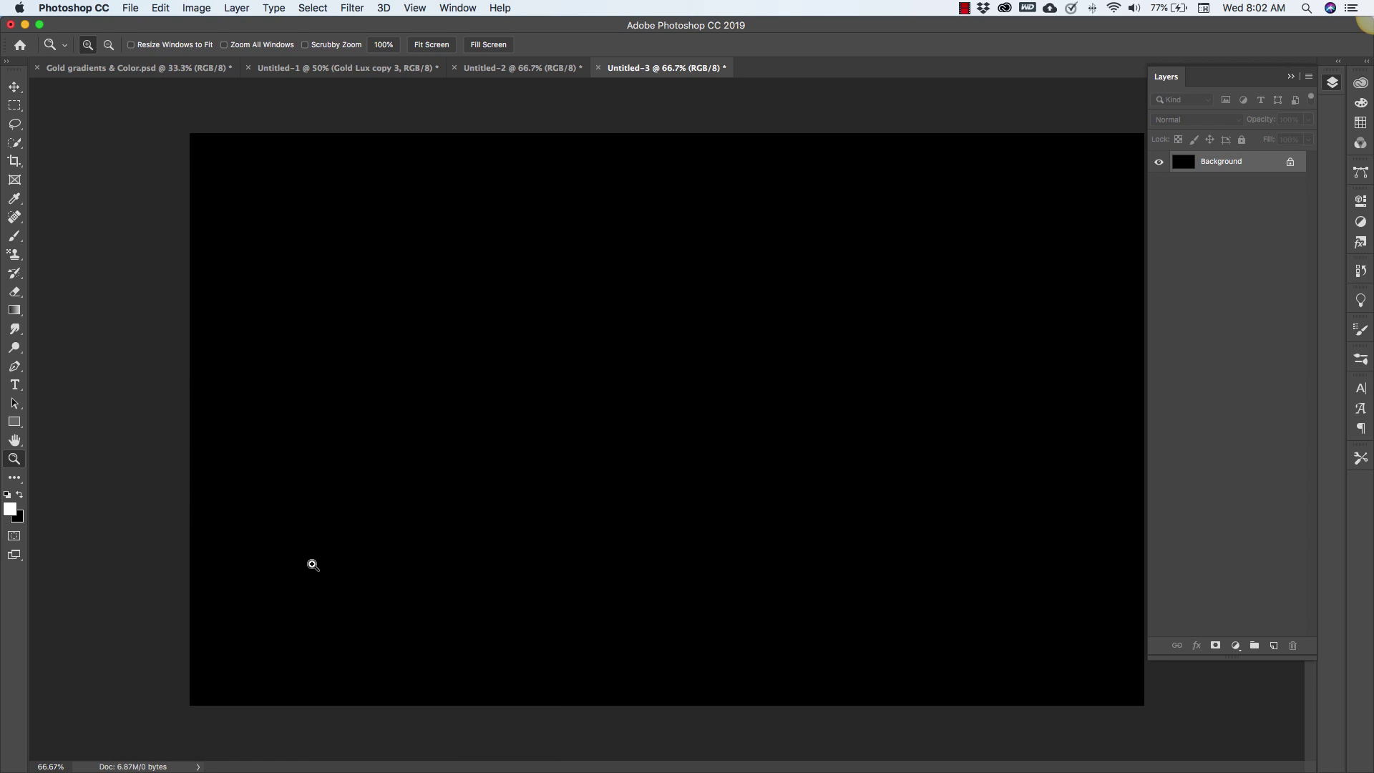
Type 'Gold' in white on the canvas, commit it, and move it down and left.
click(15, 385)
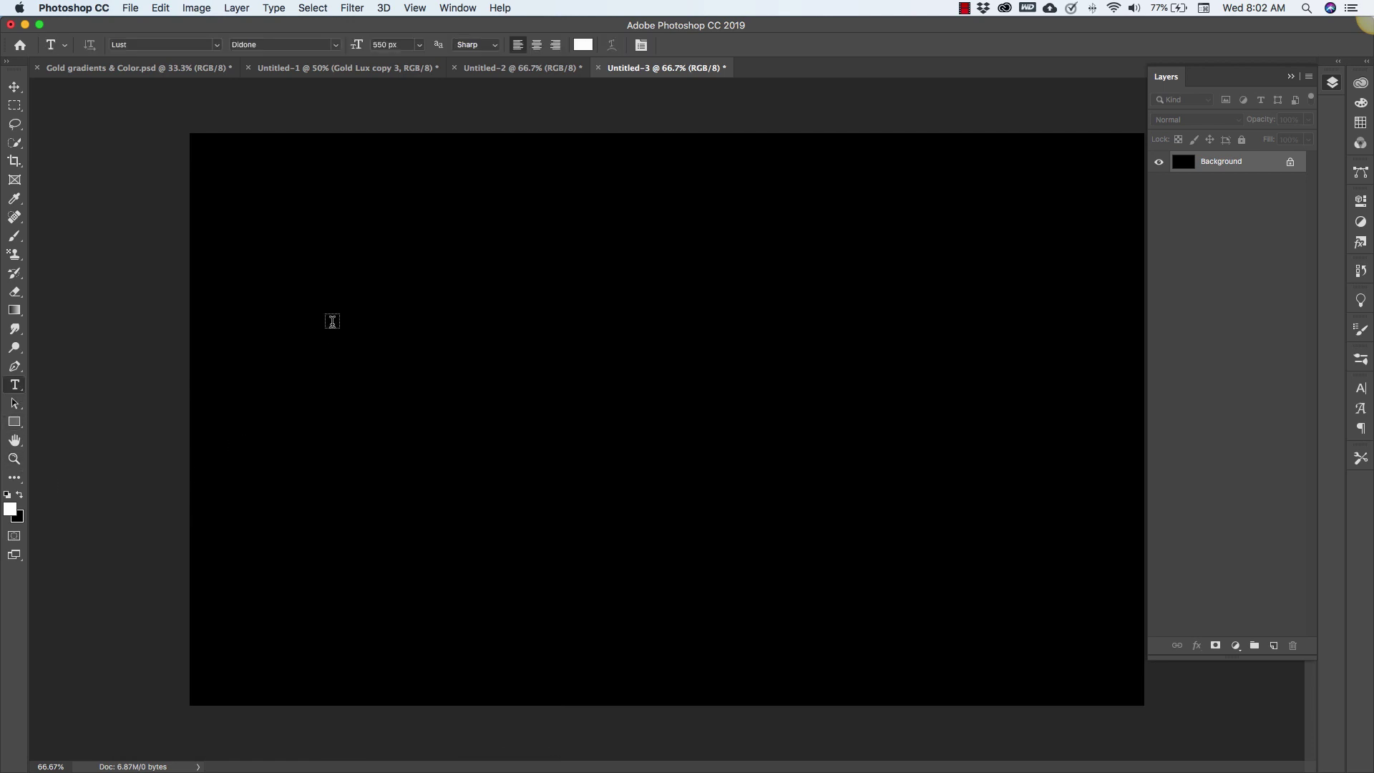
click(332, 324)
text(L)
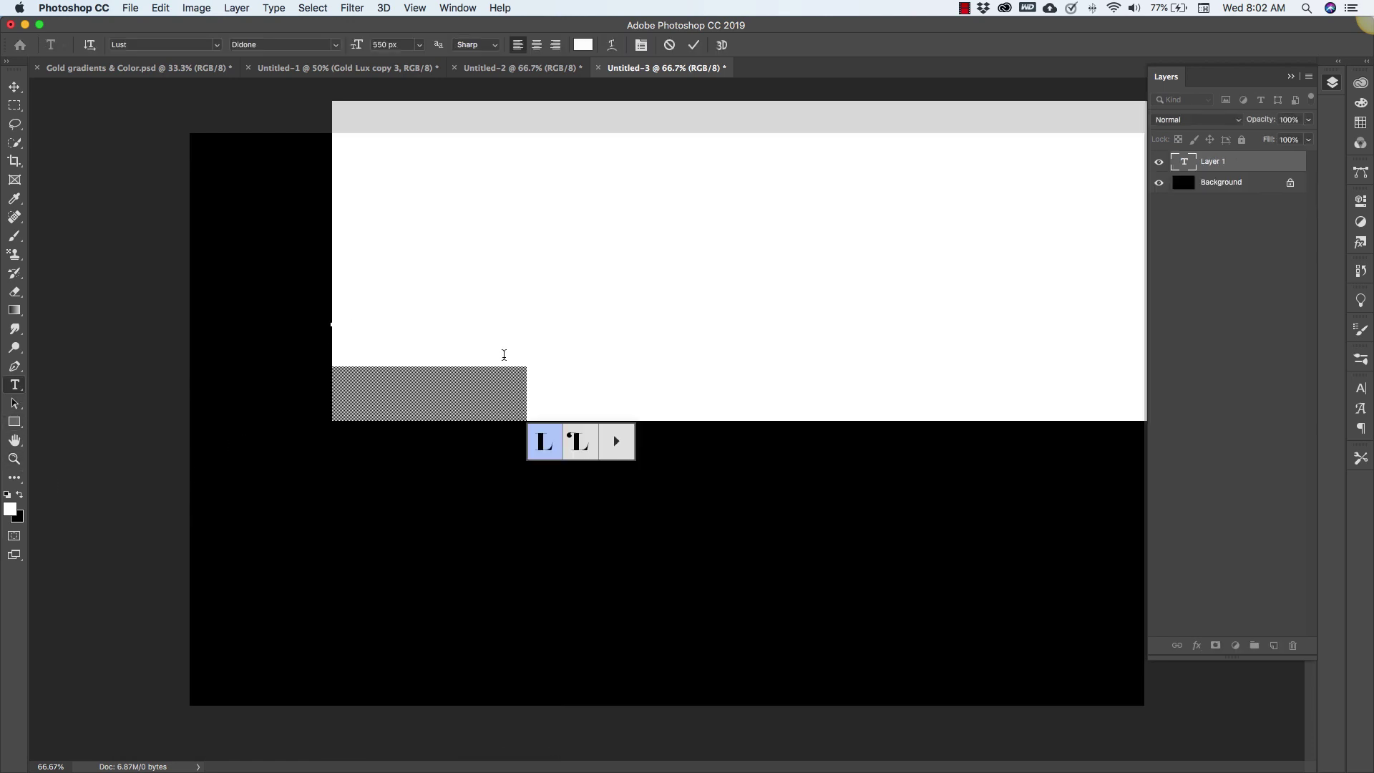
text(Gold)
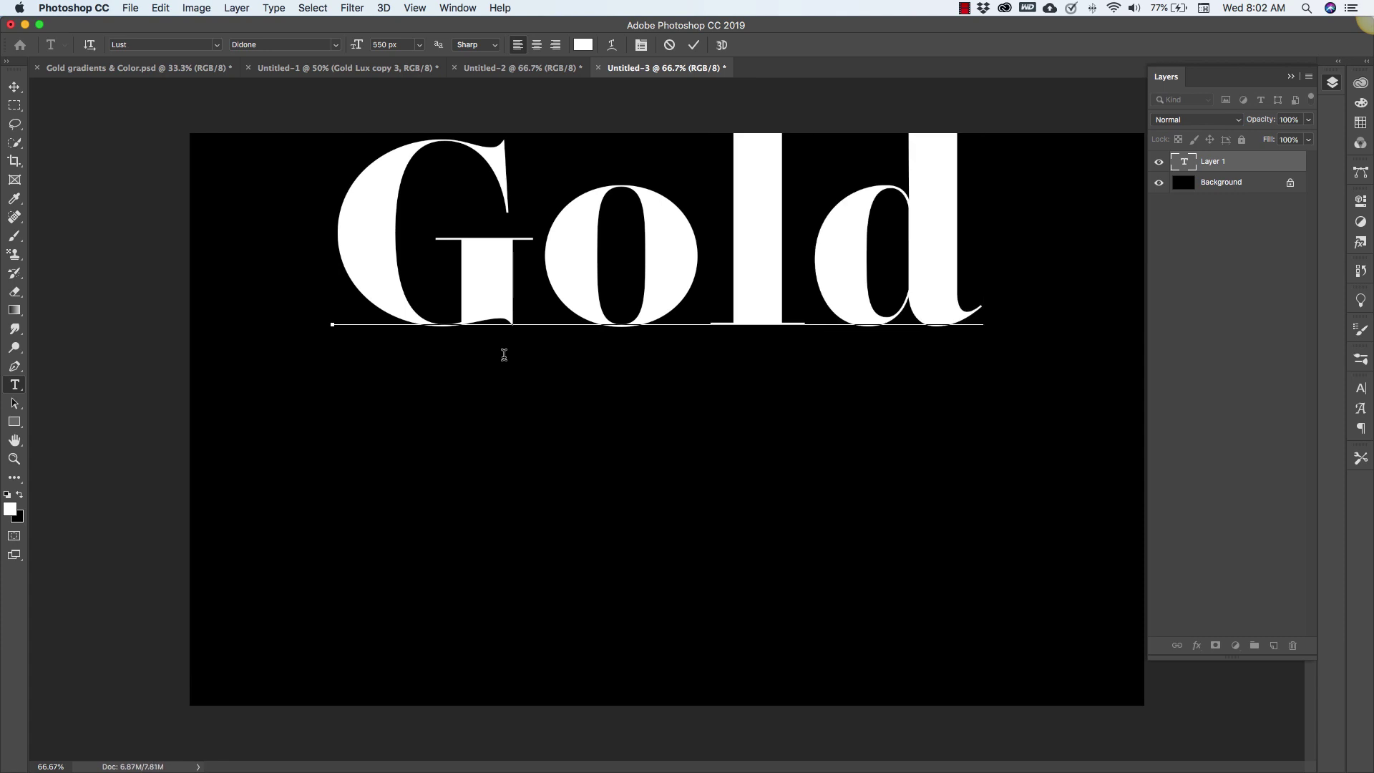
key(super+Return)
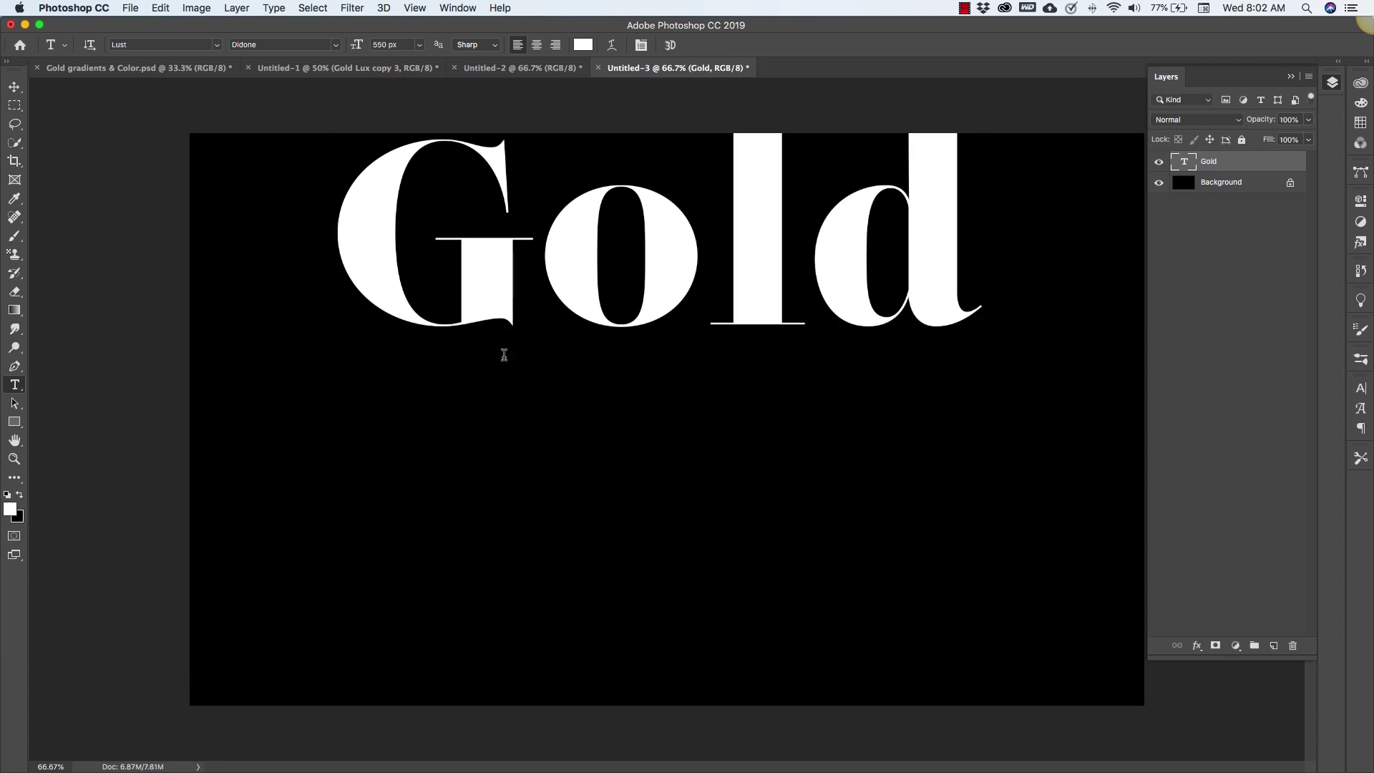
key(v)
drag(571, 290, 563, 347)
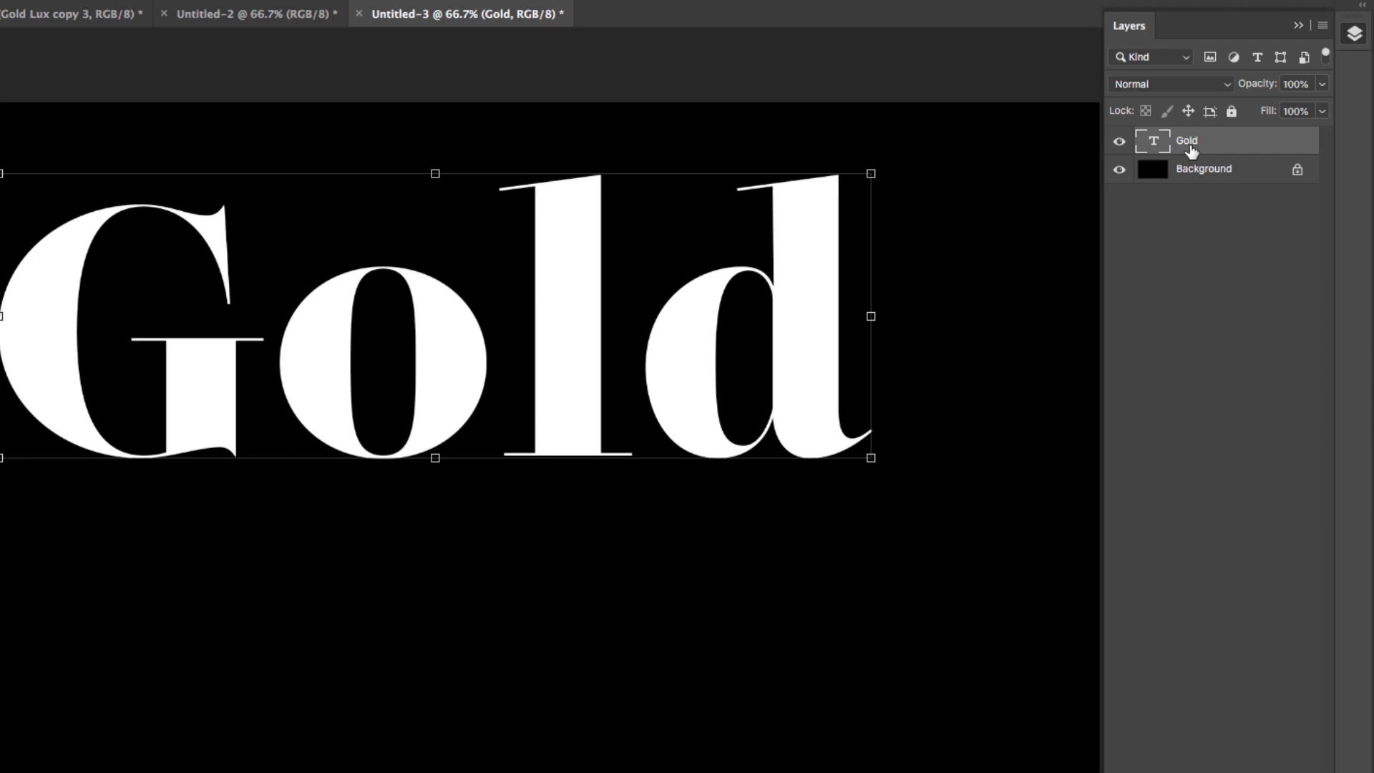
Enable a Gradient Overlay on the Gold layer and show its settings in Layer Style.
double_click(1280, 148)
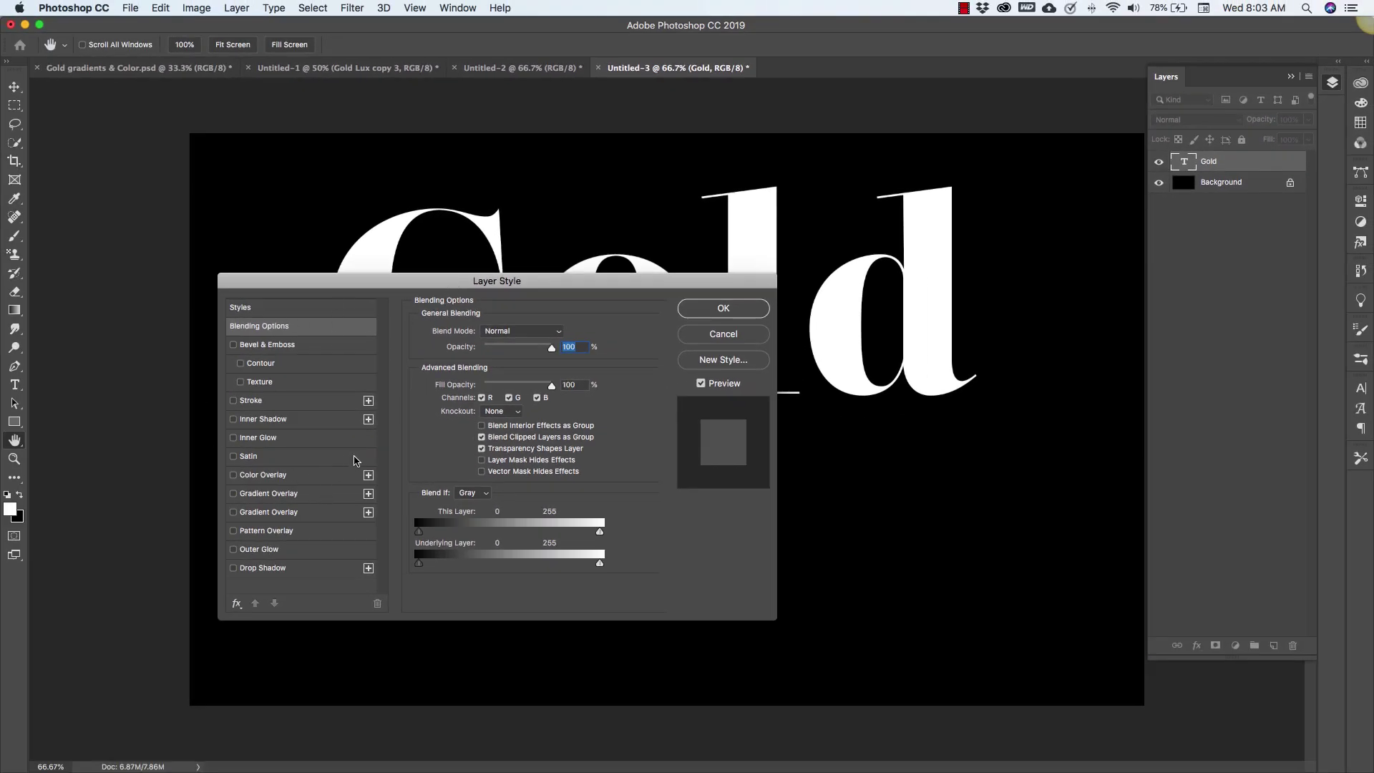
drag(399, 282, 399, 203)
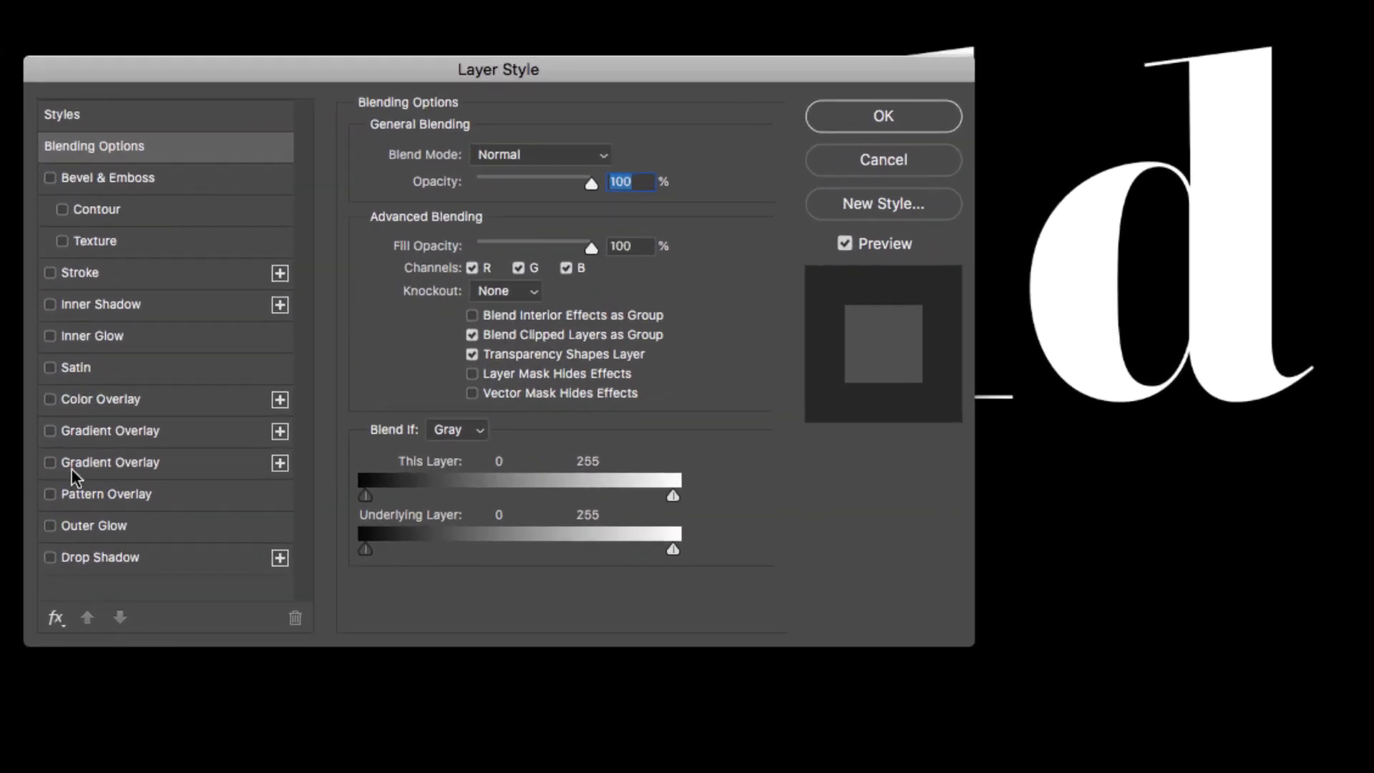
click(49, 463)
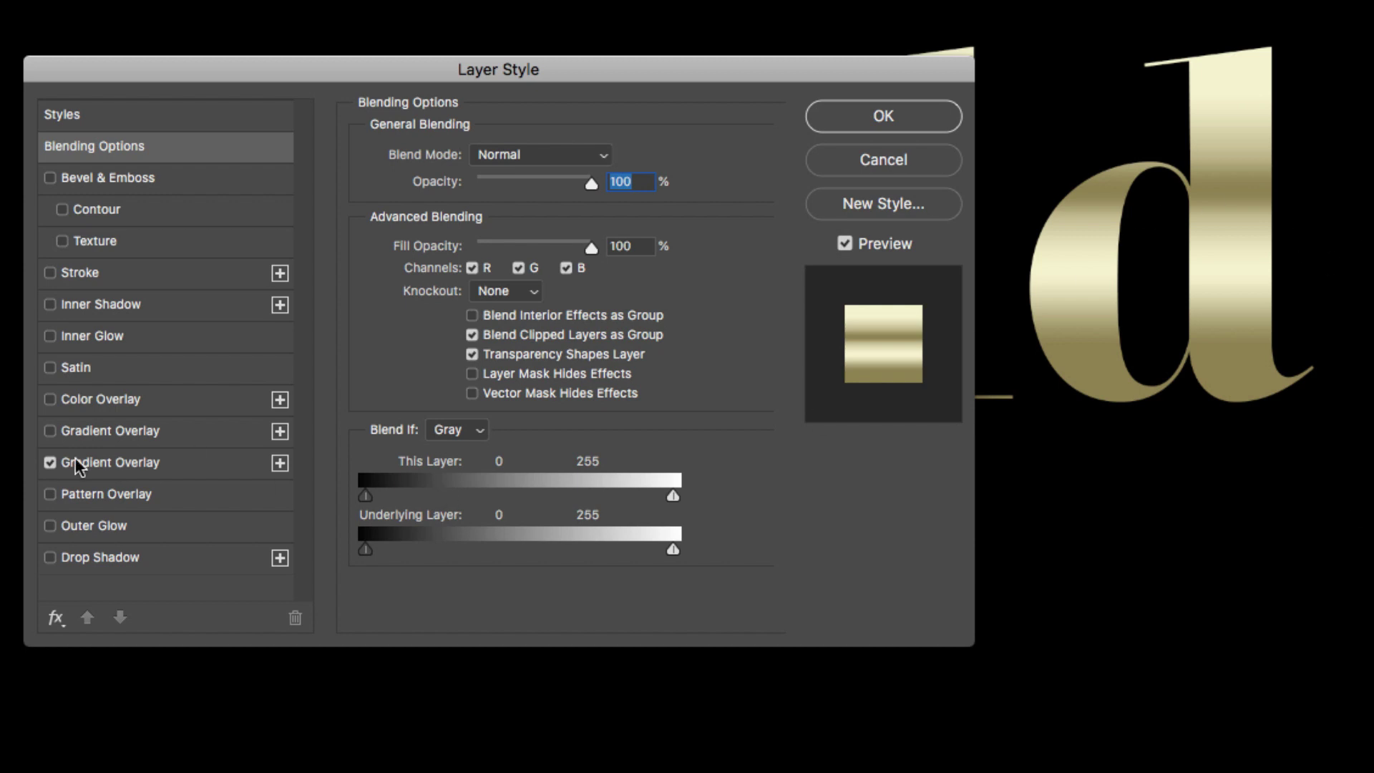
click(111, 466)
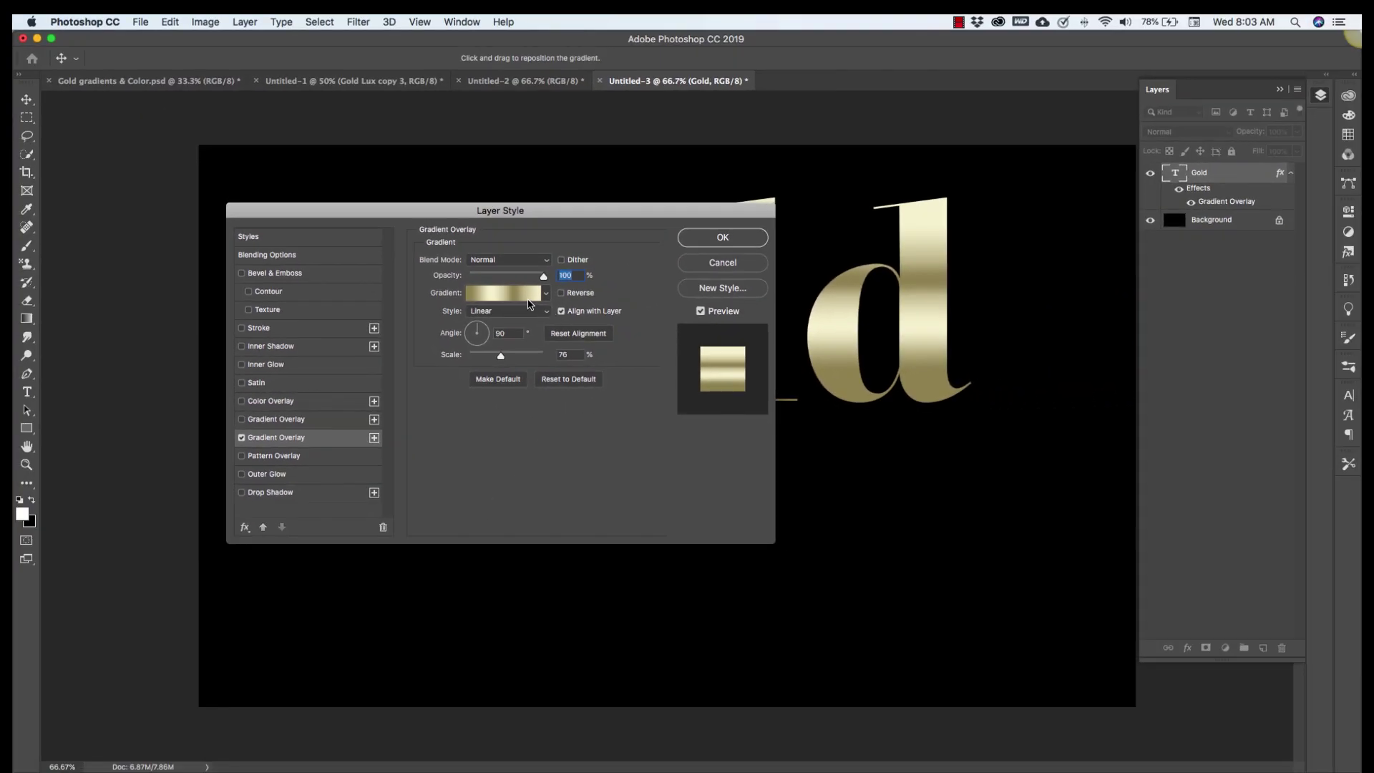
Load the PrettyWebz Gold.grd gradient set into the Gradient Editor presets.
click(527, 299)
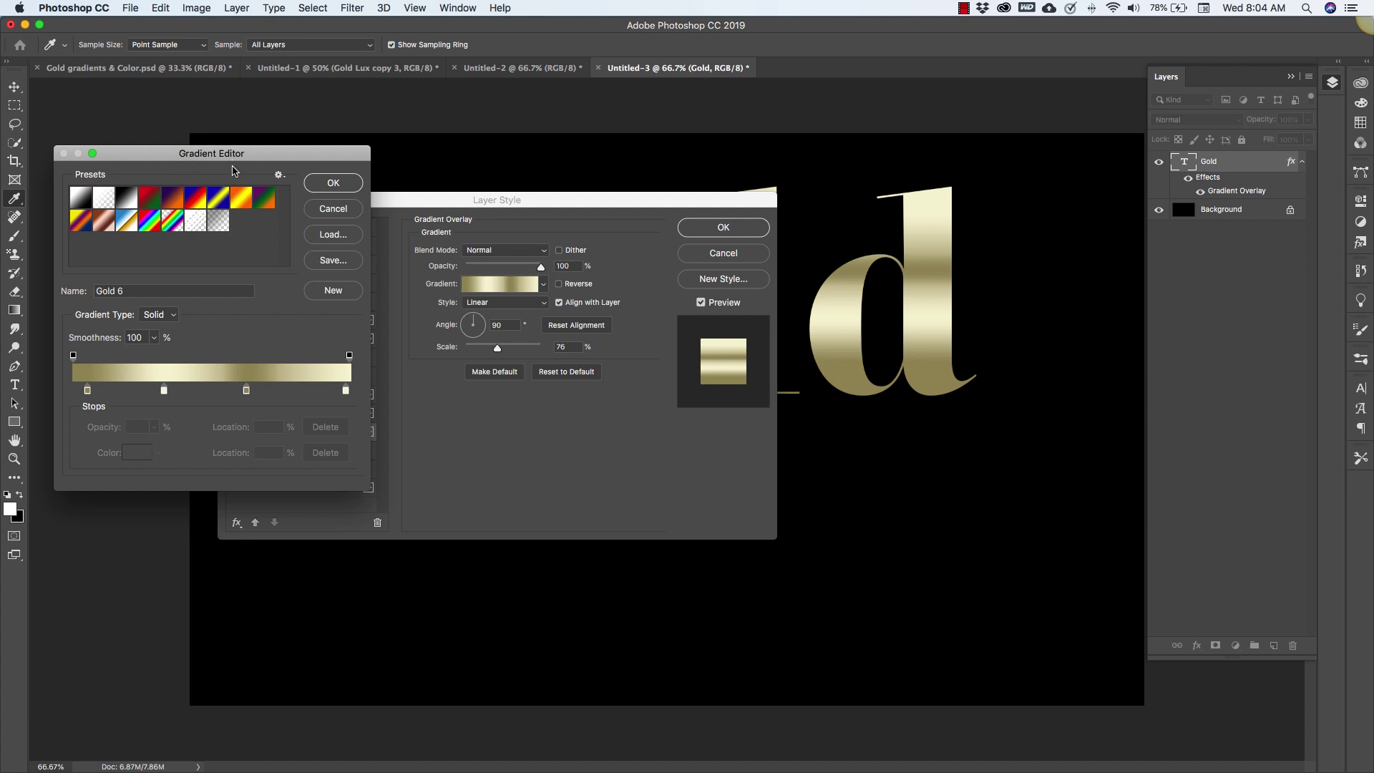
click(338, 239)
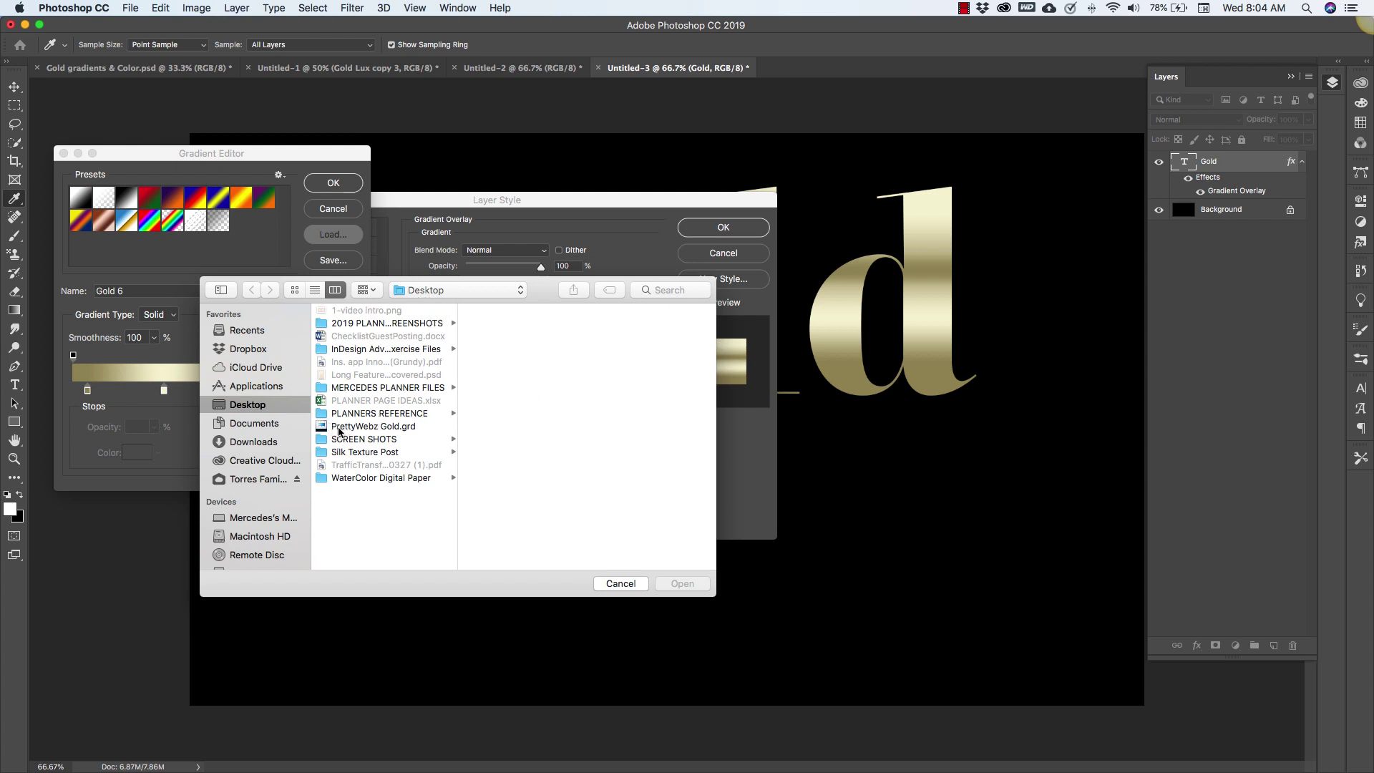
click(385, 427)
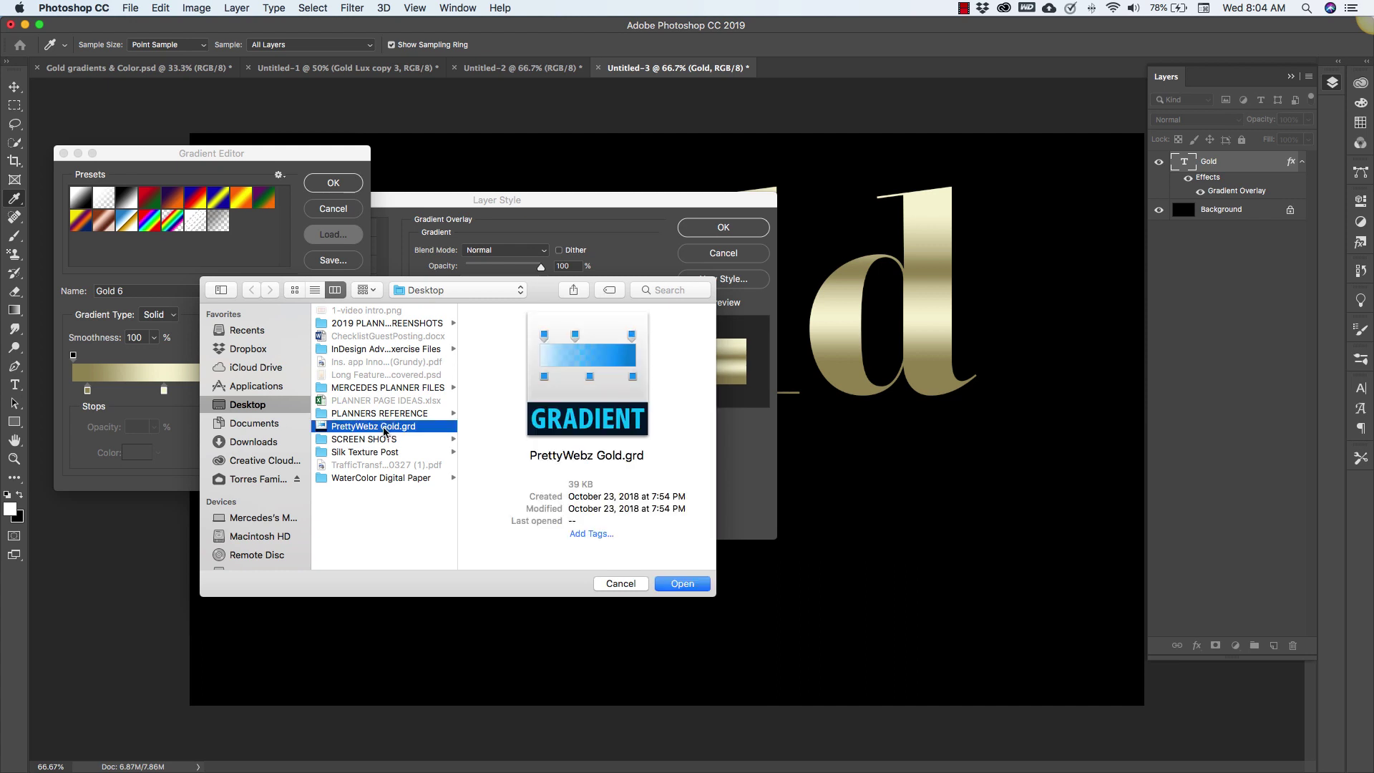
click(700, 588)
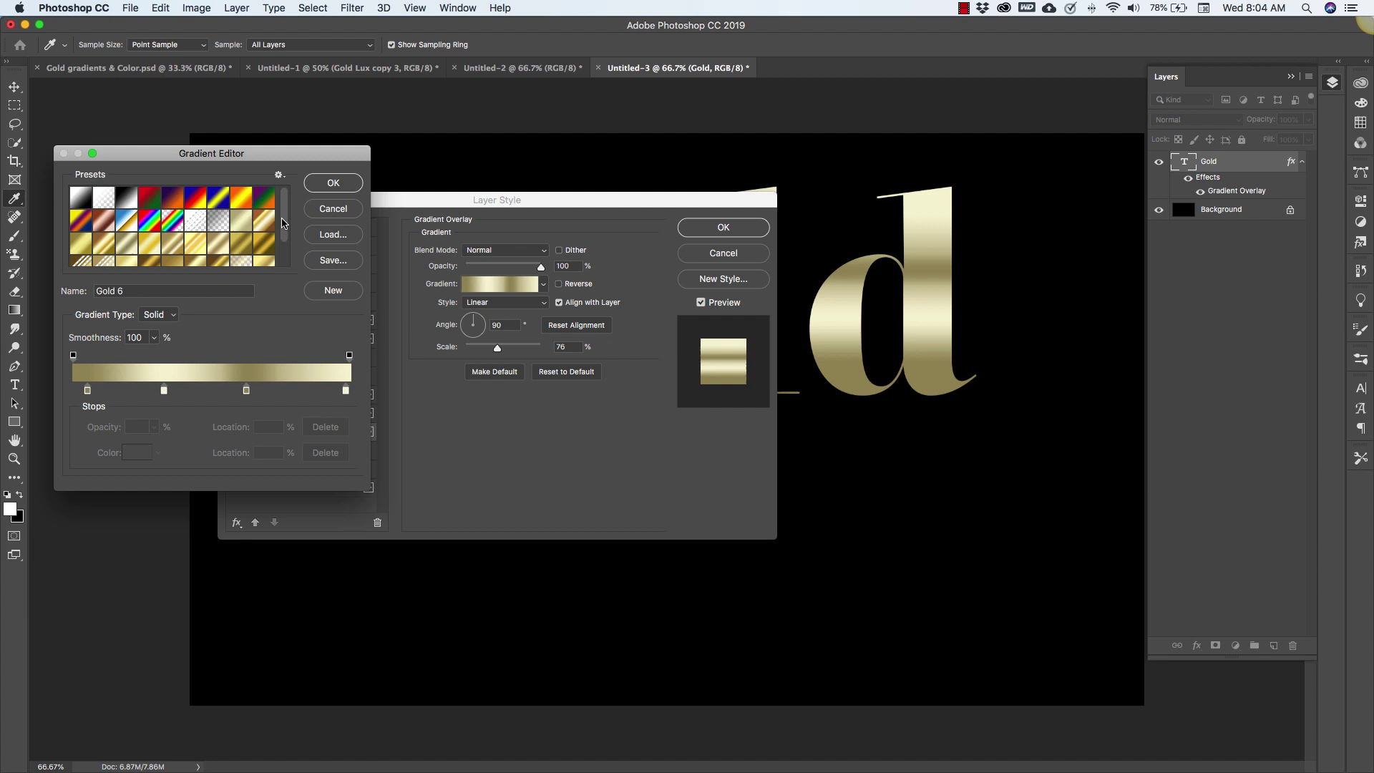
drag(283, 223, 283, 253)
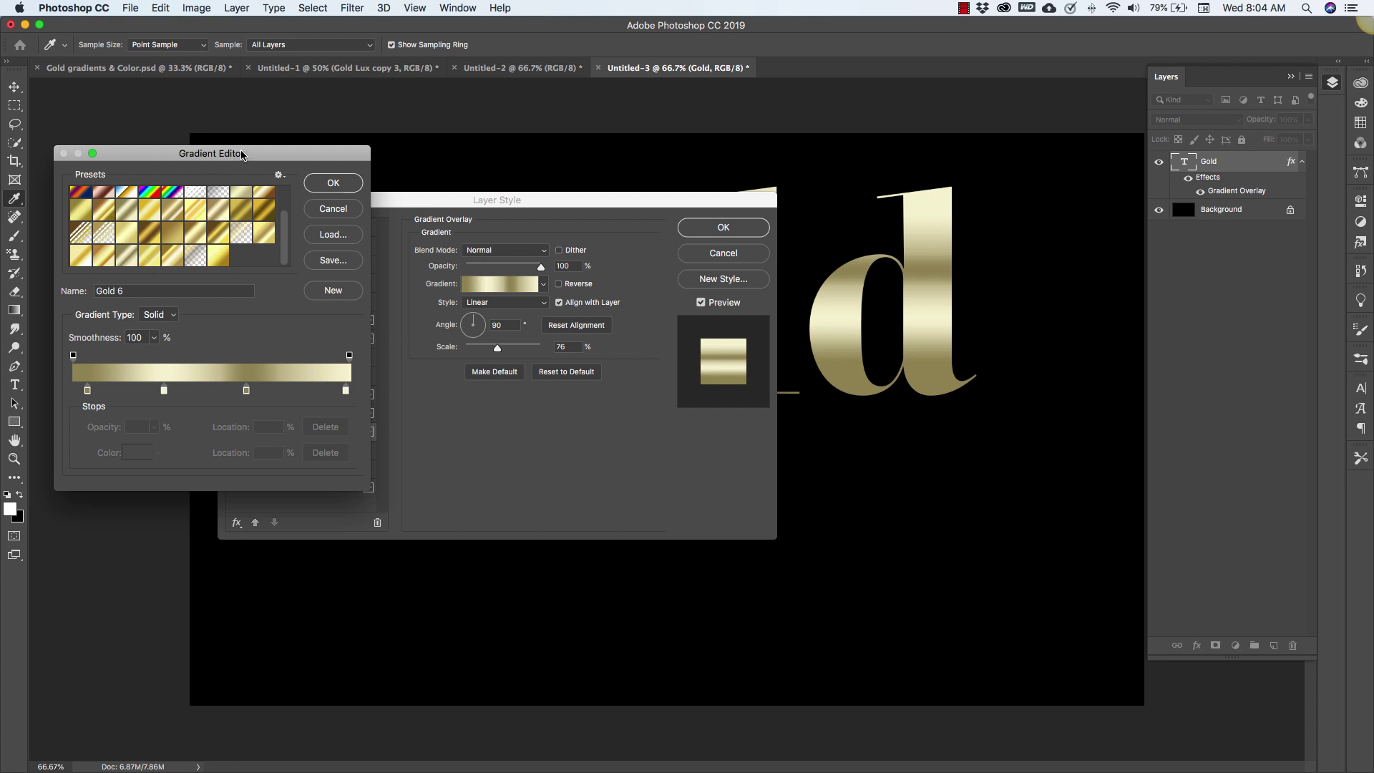
Accept the gradient, move Layer Style lower to reveal the text, and reopen the gradient.
click(333, 183)
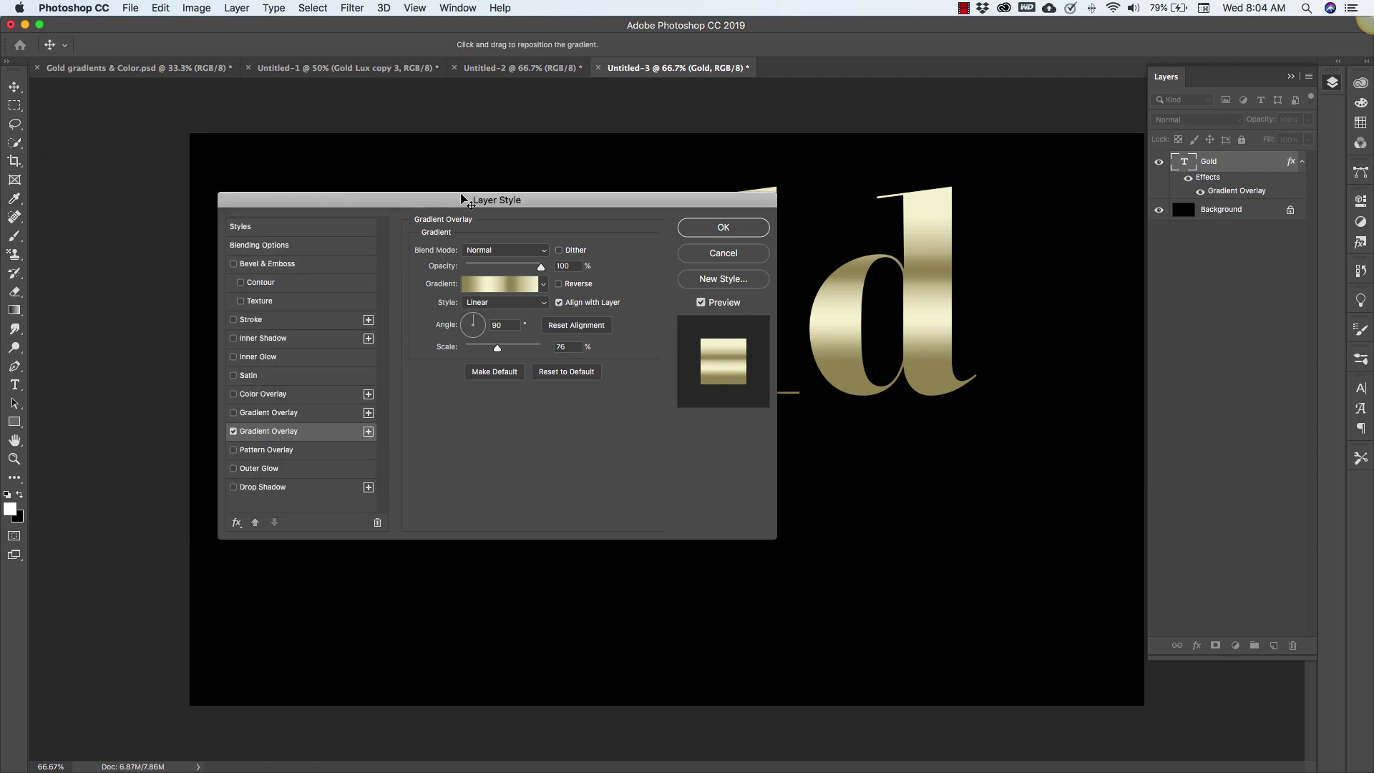
drag(466, 203, 354, 419)
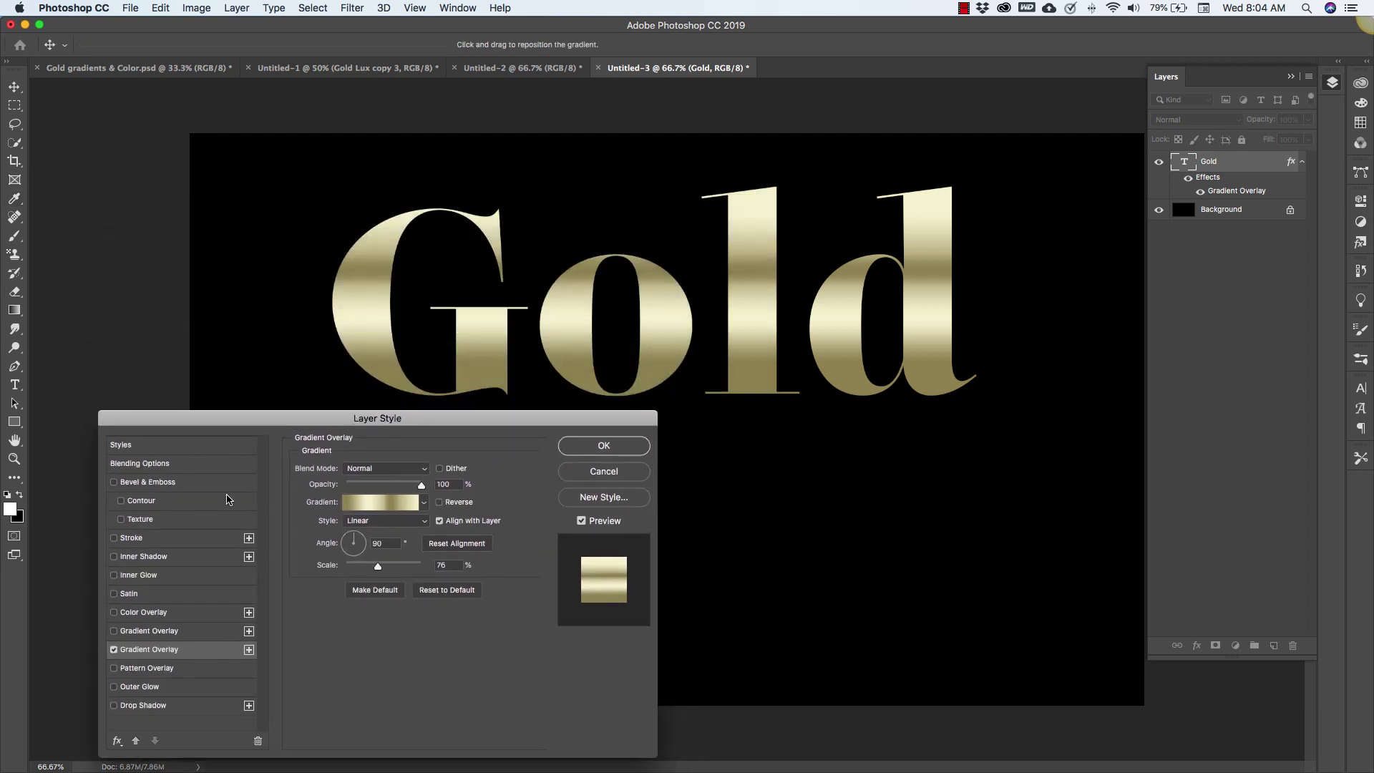
click(385, 503)
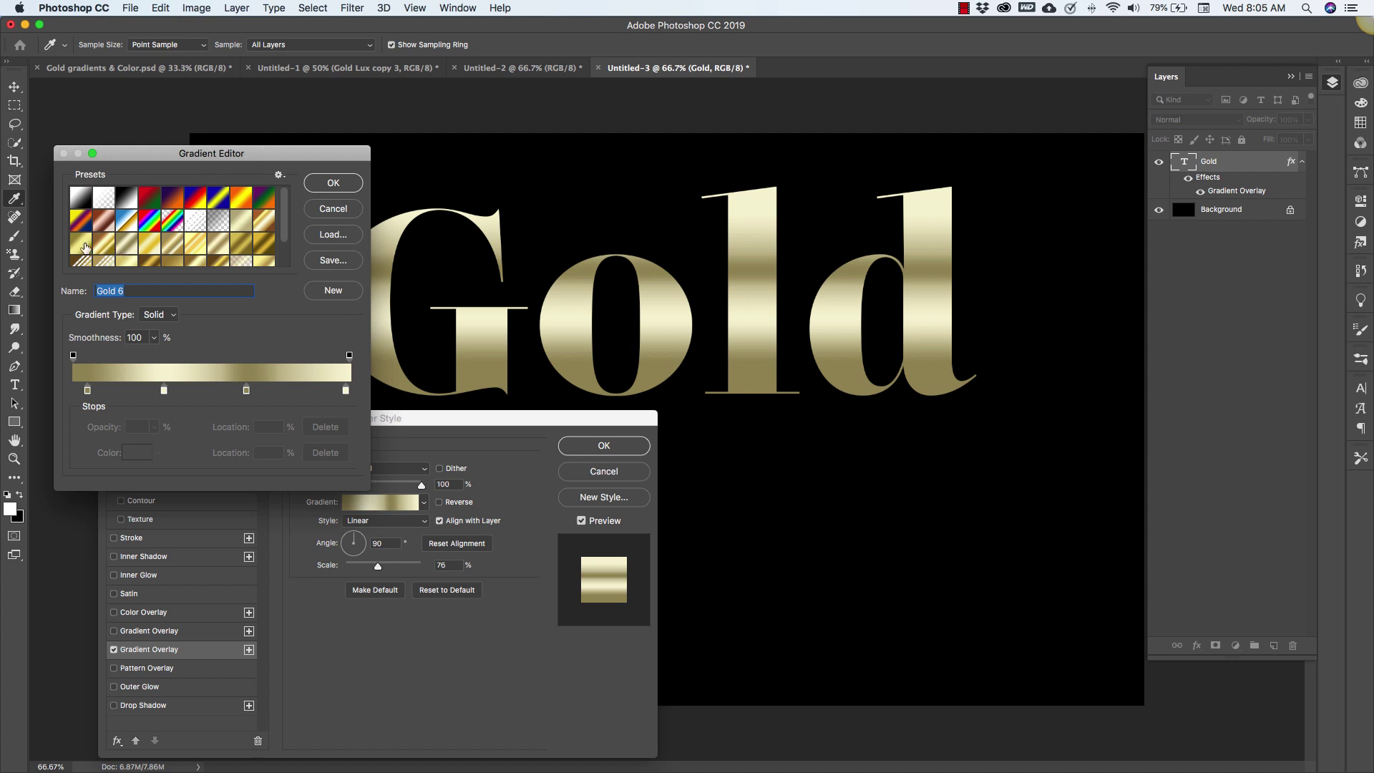
Preview the Gold 3, 5, 7, 12, 13, 14 and 15 presets on the text.
click(85, 247)
click(106, 247)
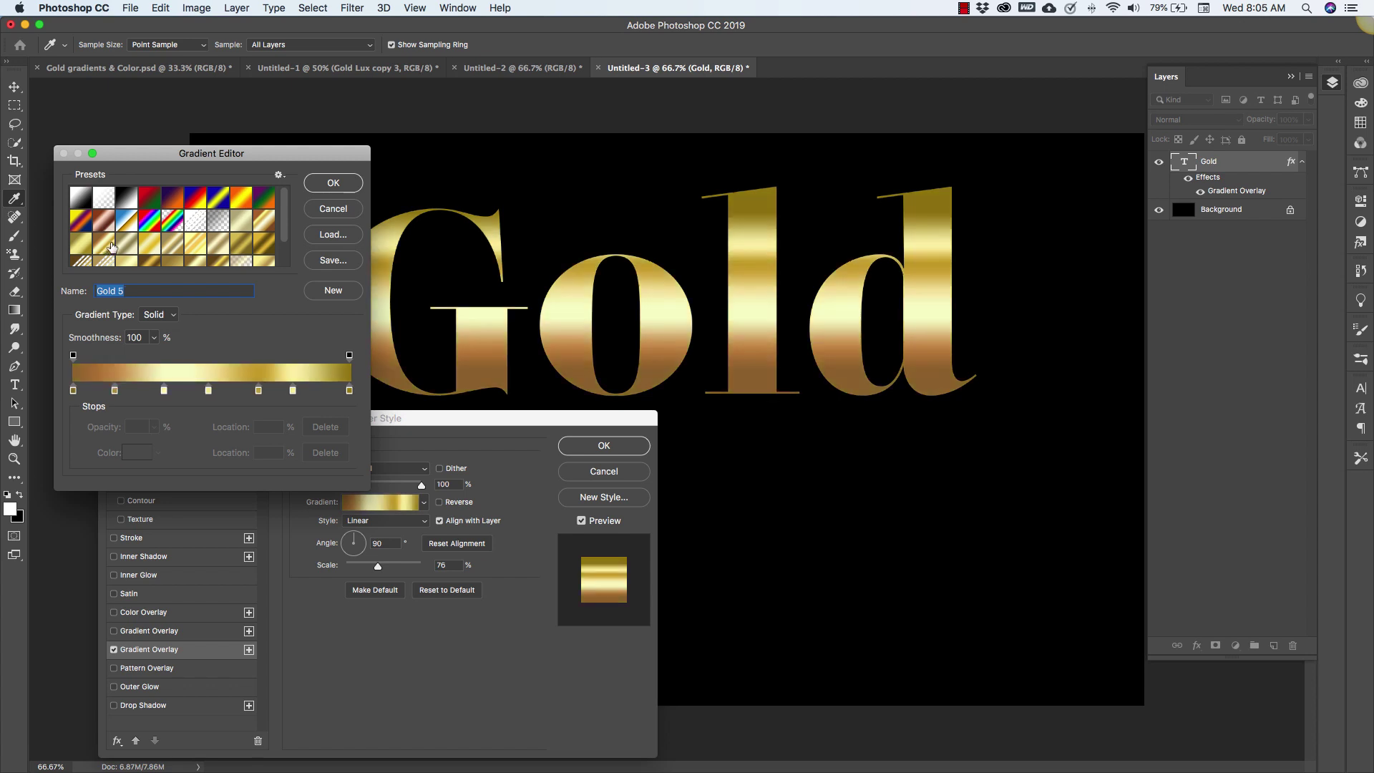
click(129, 247)
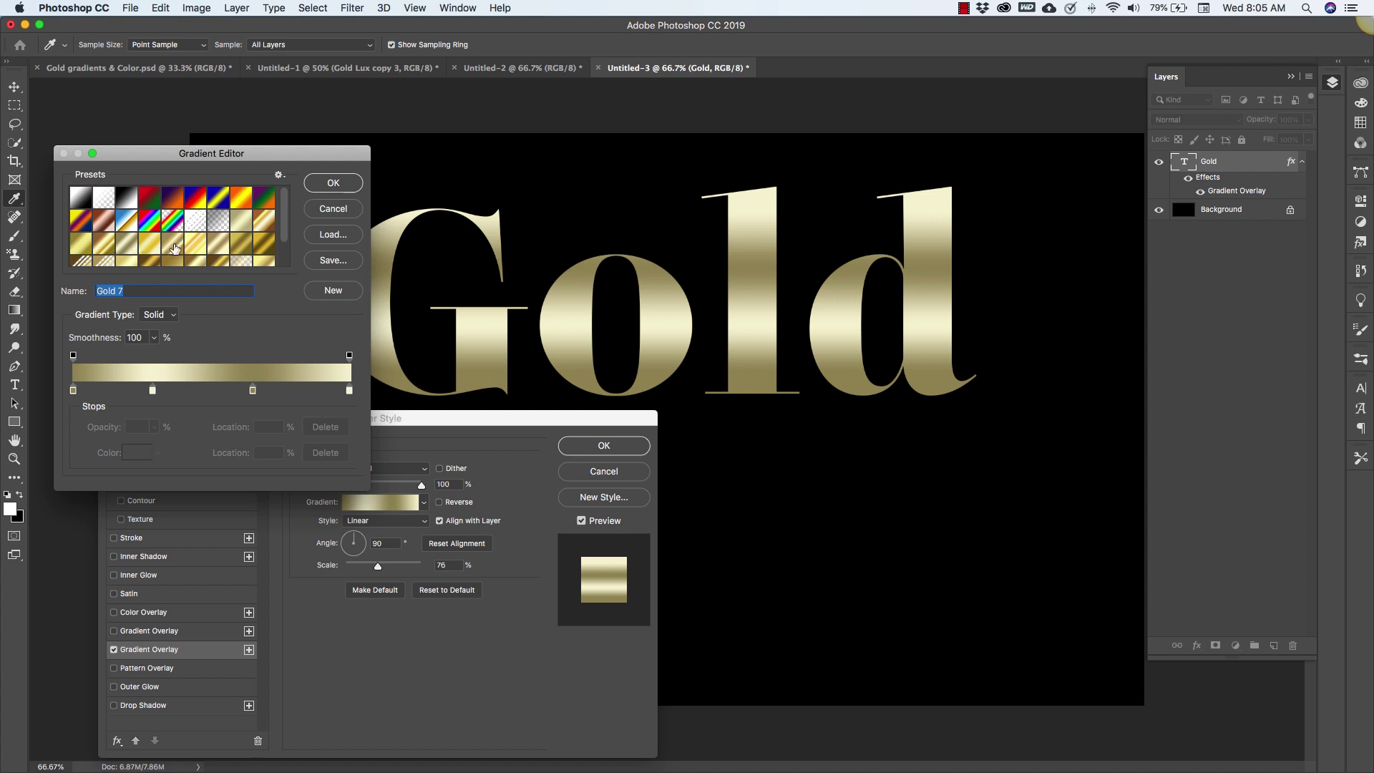
click(175, 248)
click(189, 247)
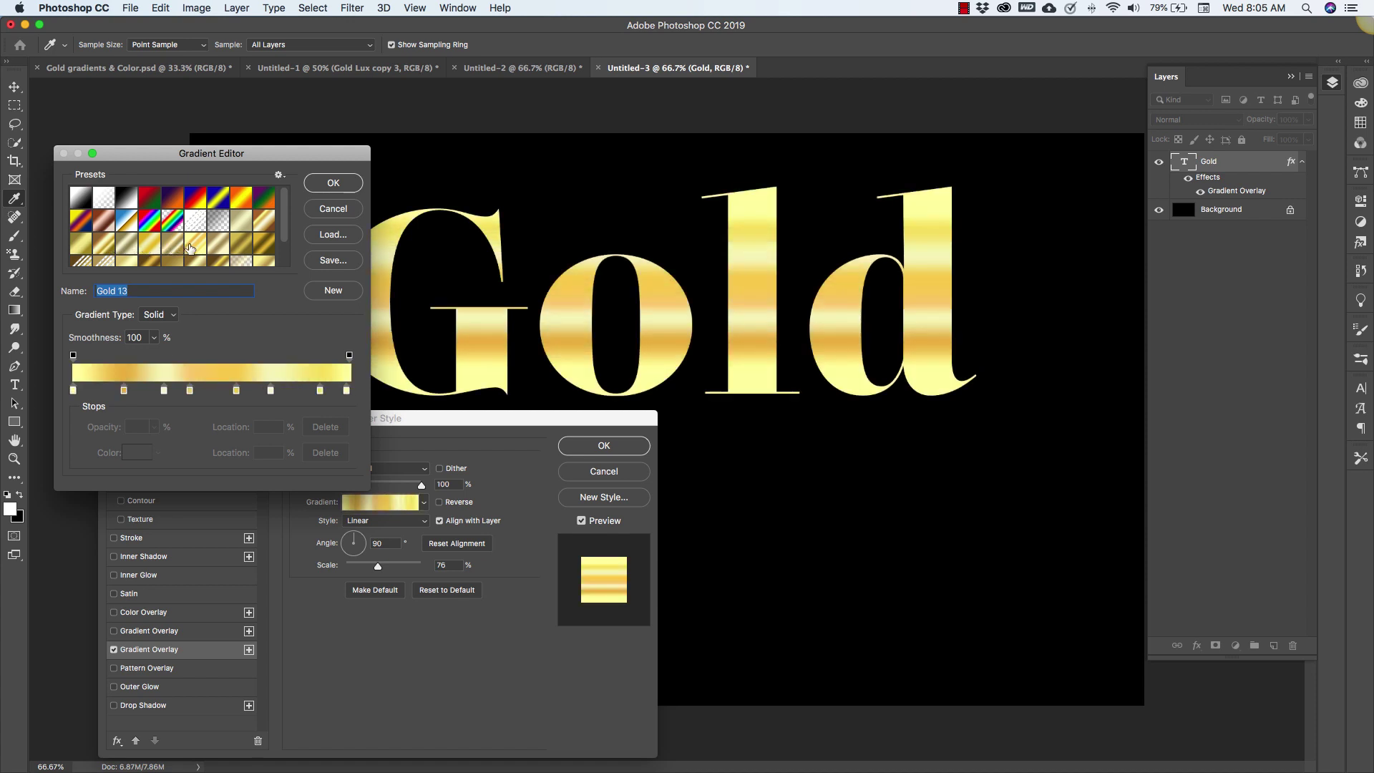
click(218, 247)
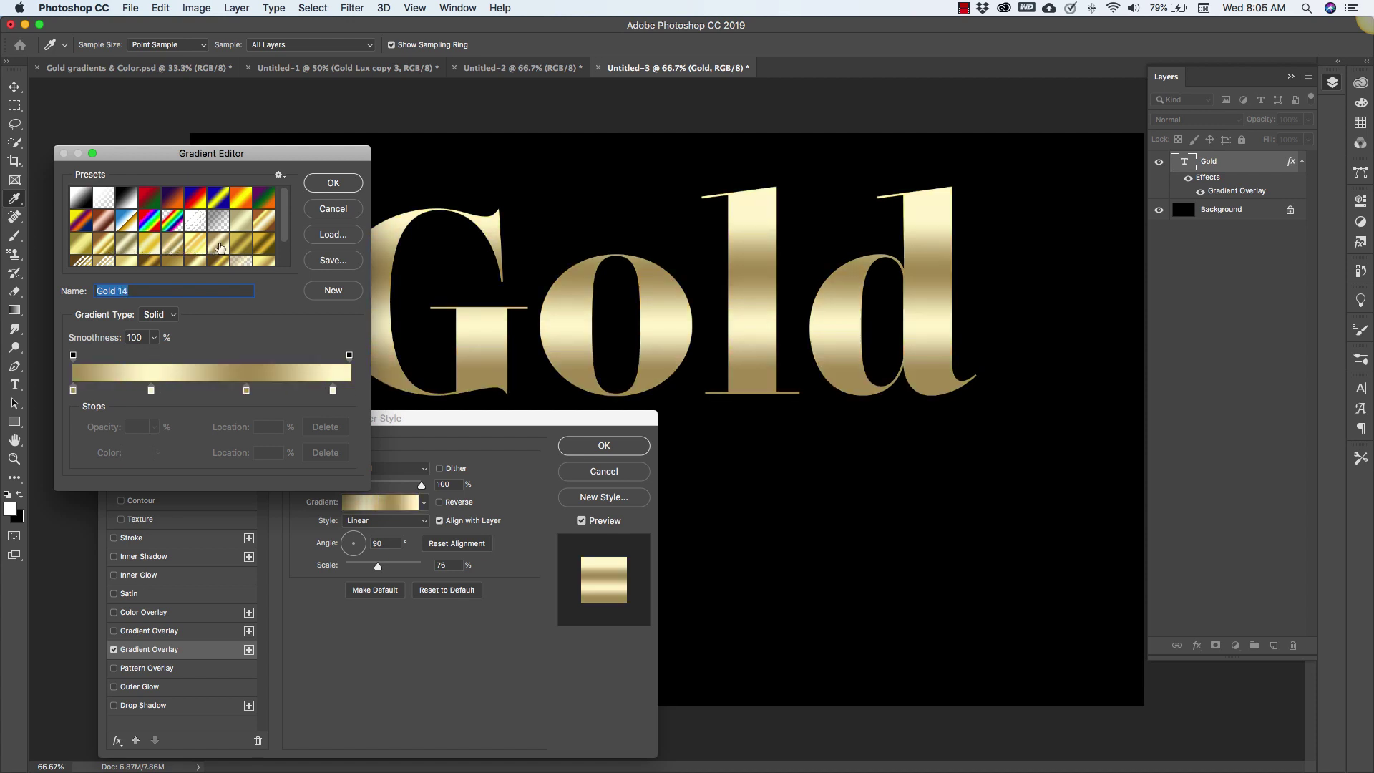
click(245, 248)
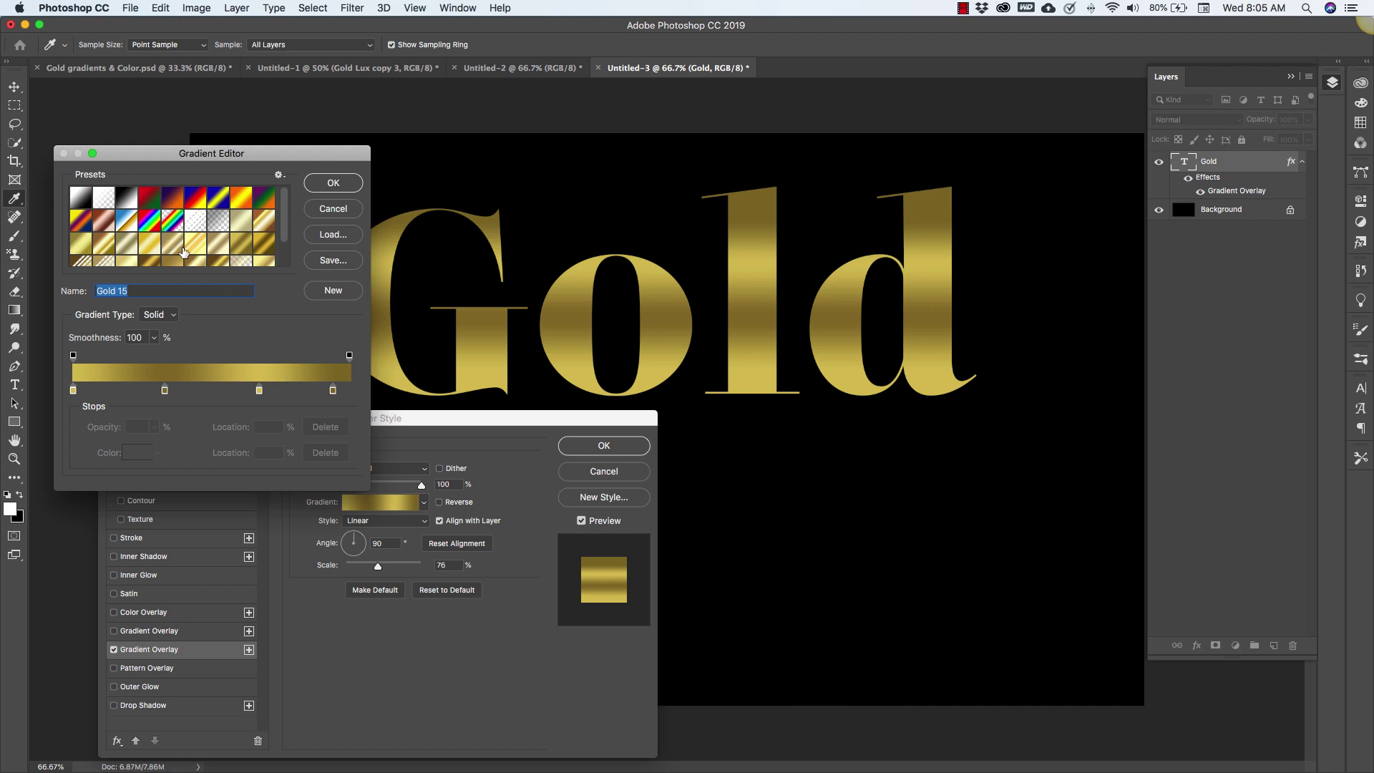
click(190, 251)
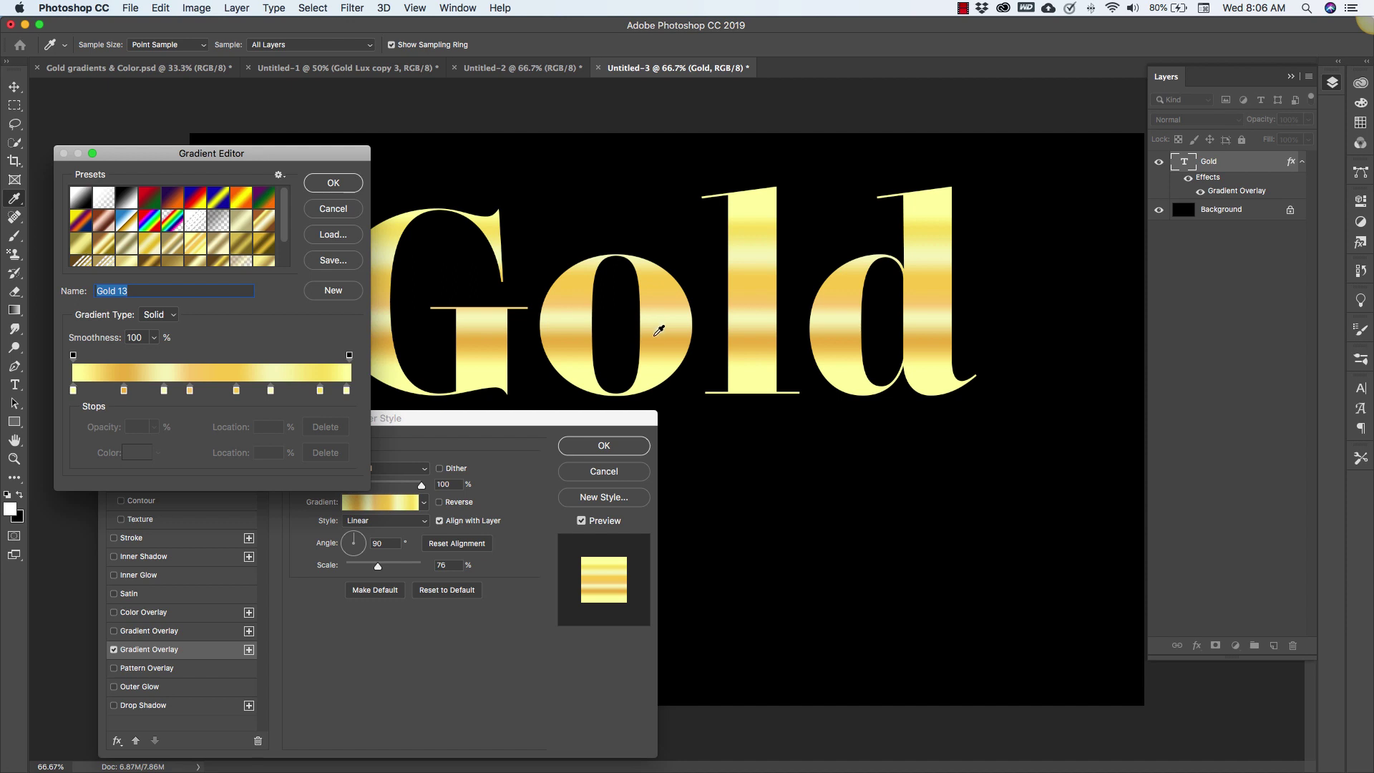
Choose the Gold 19 gradient preset and confirm it.
scroll(290, 215, down, 3)
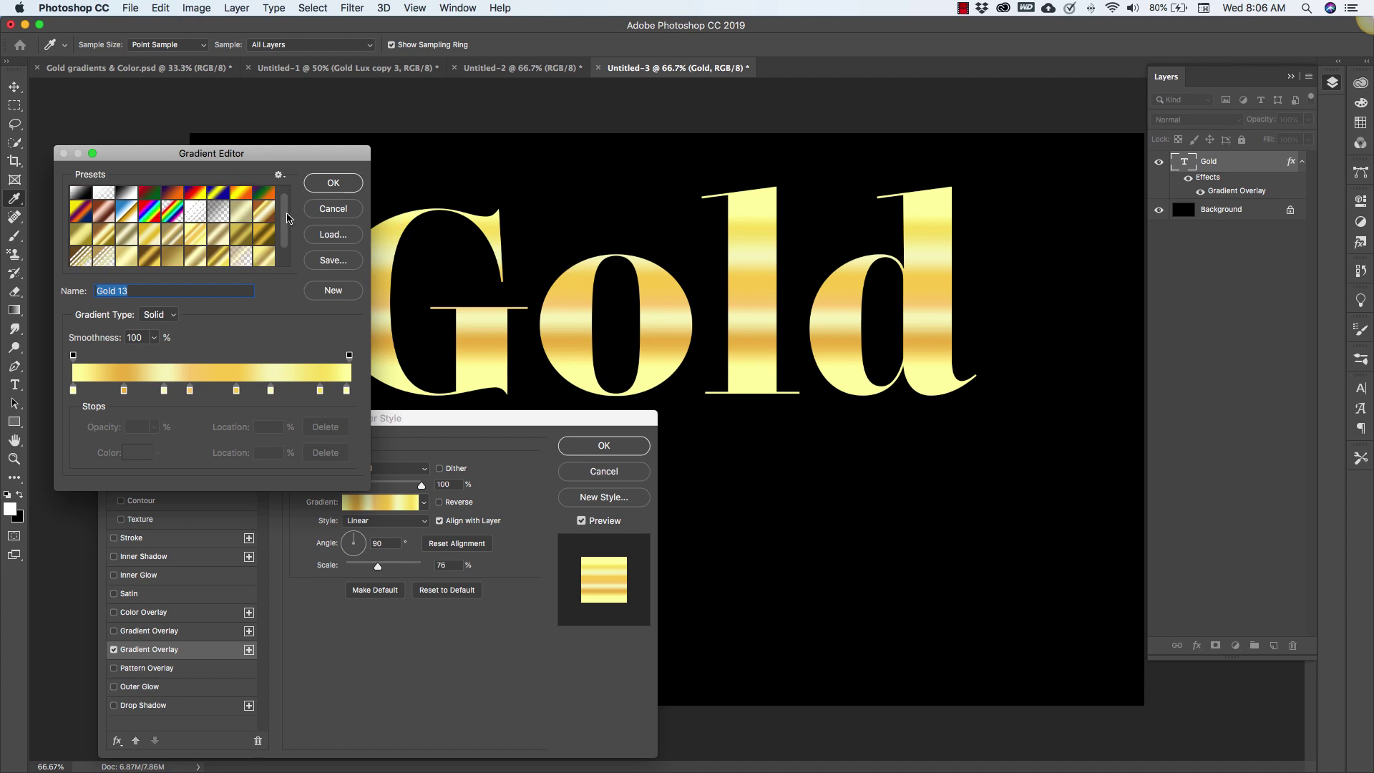
click(219, 257)
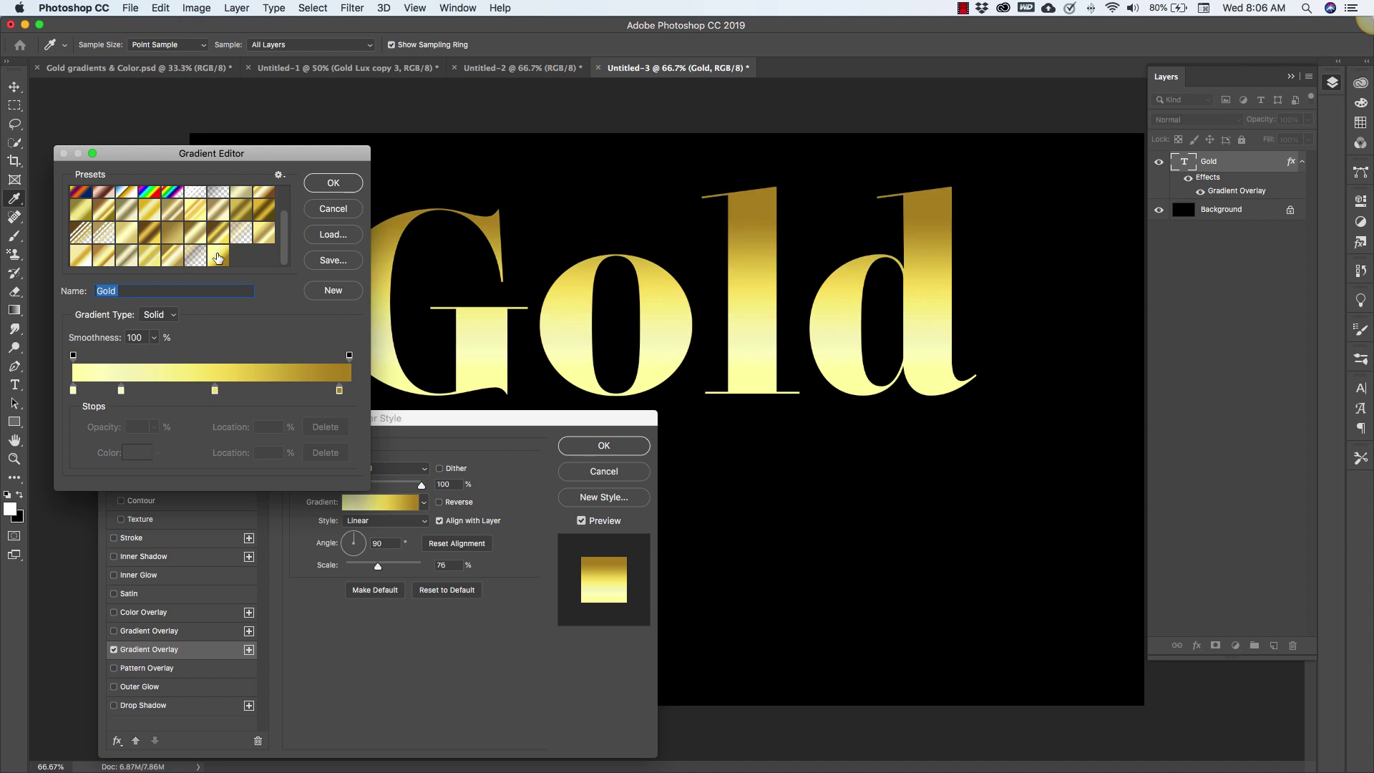
click(264, 236)
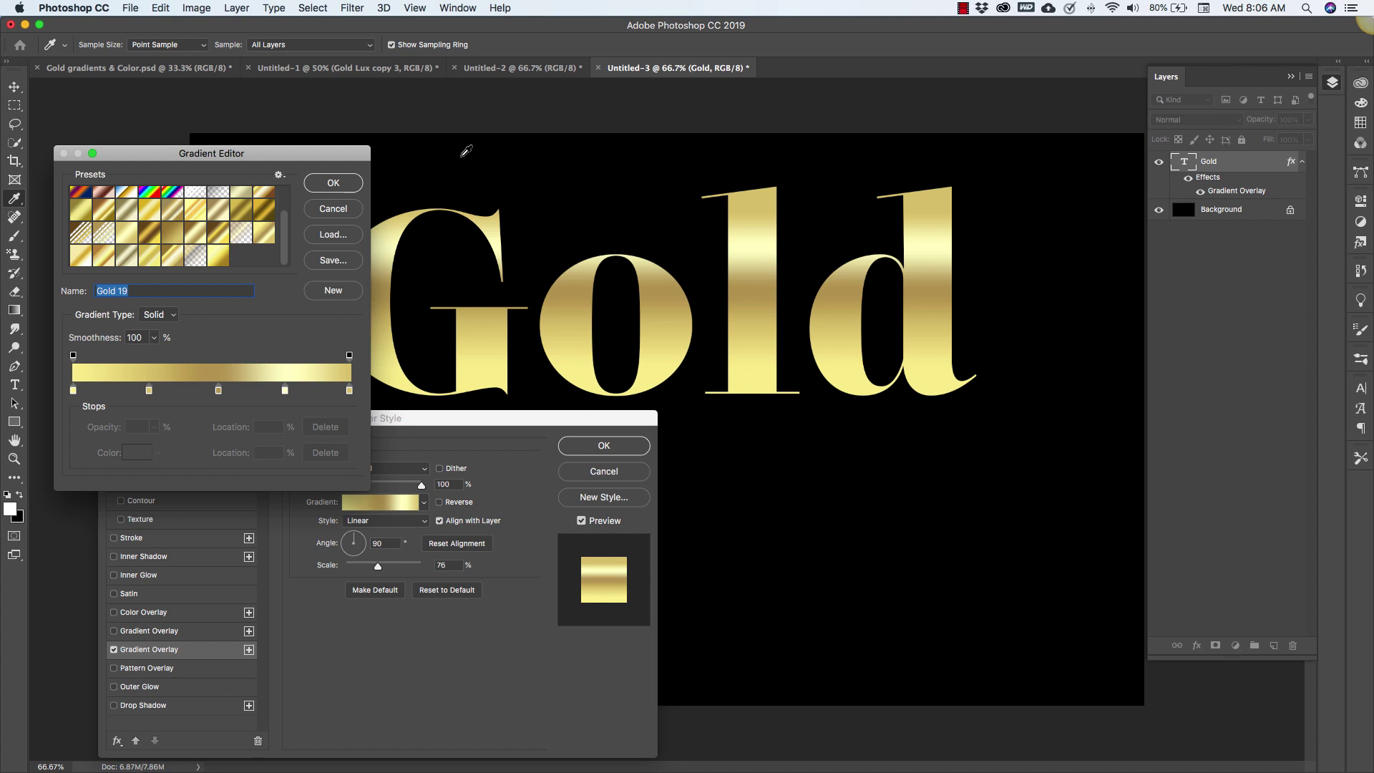
click(337, 185)
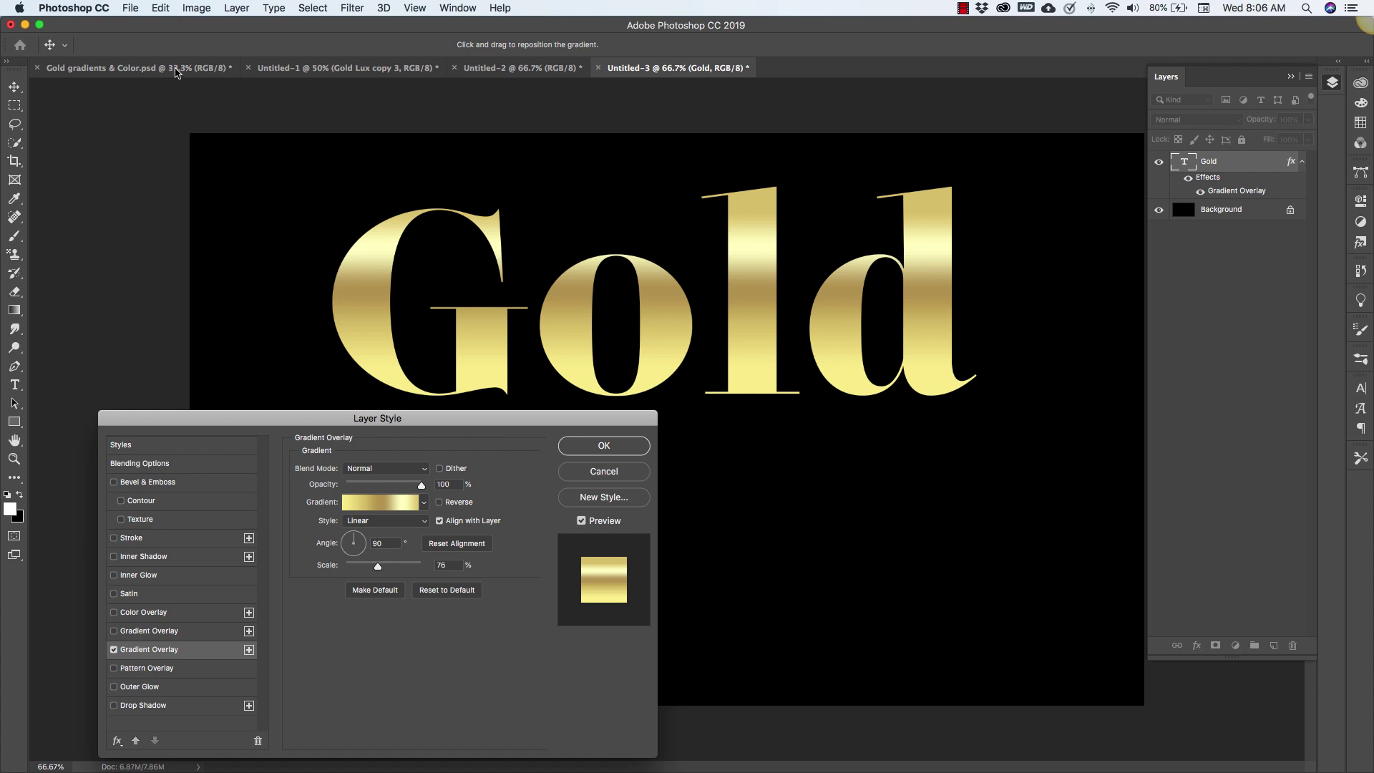
Confirm the Layer Style and switch to the Gold gradients & Color.psd document.
click(603, 445)
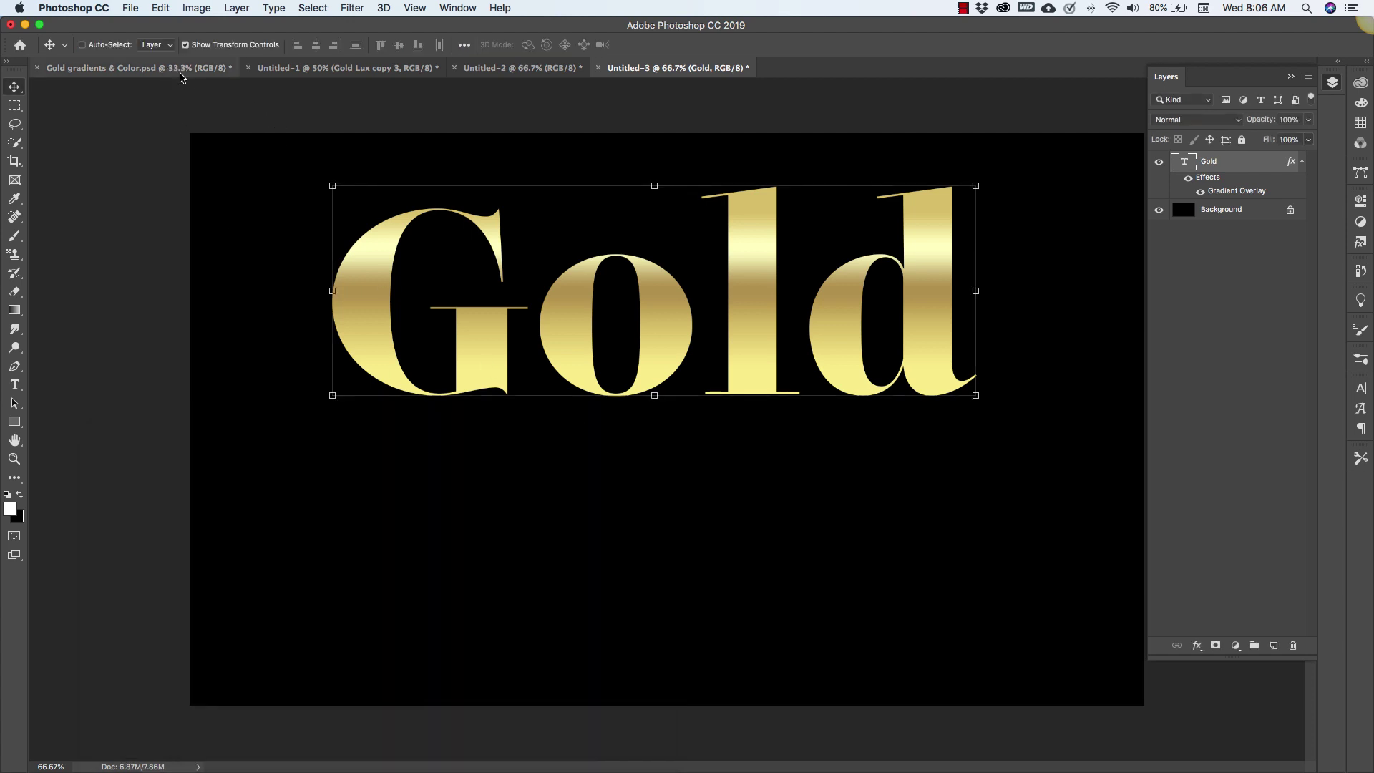
click(184, 71)
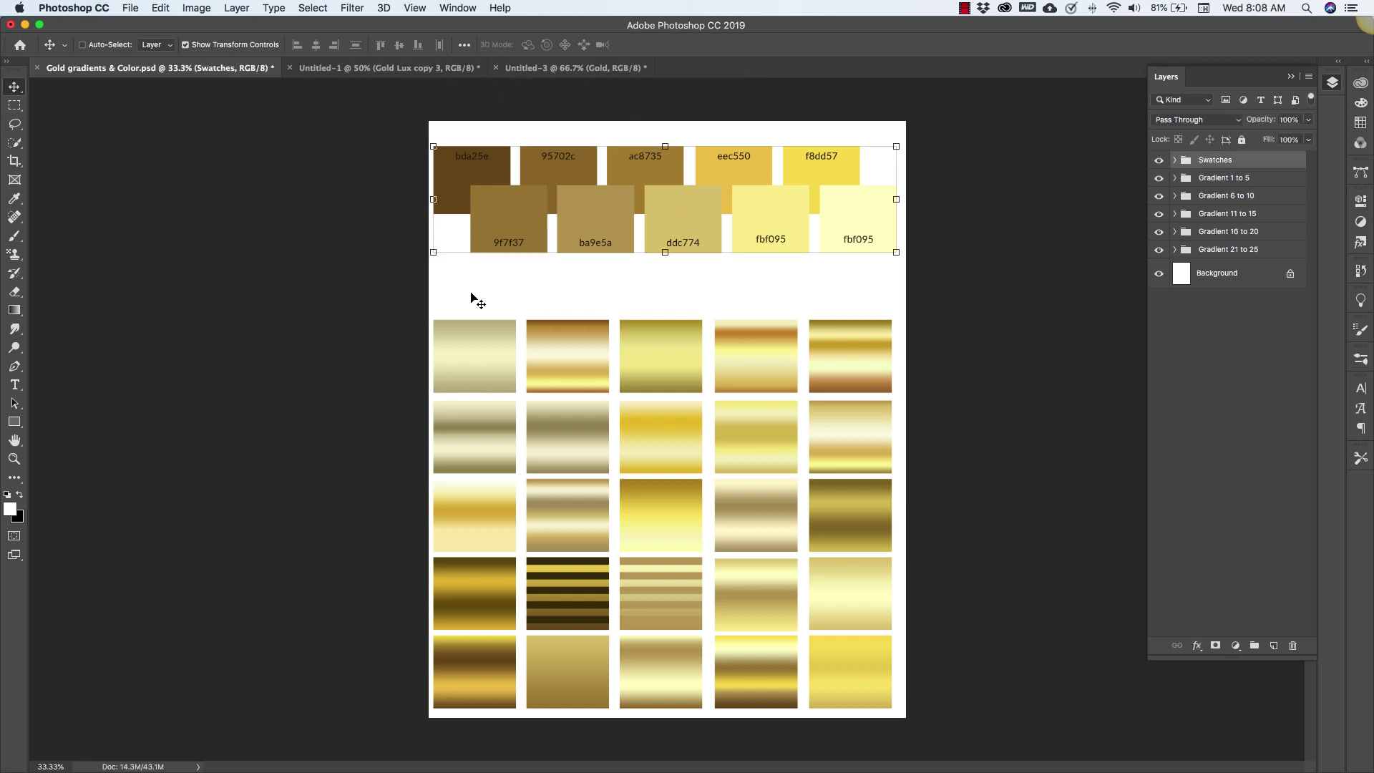
Copy the Swatches group into Untitled-3, shrink it to a thin strip, and place it bottom-left.
drag(140, 71, 346, 200)
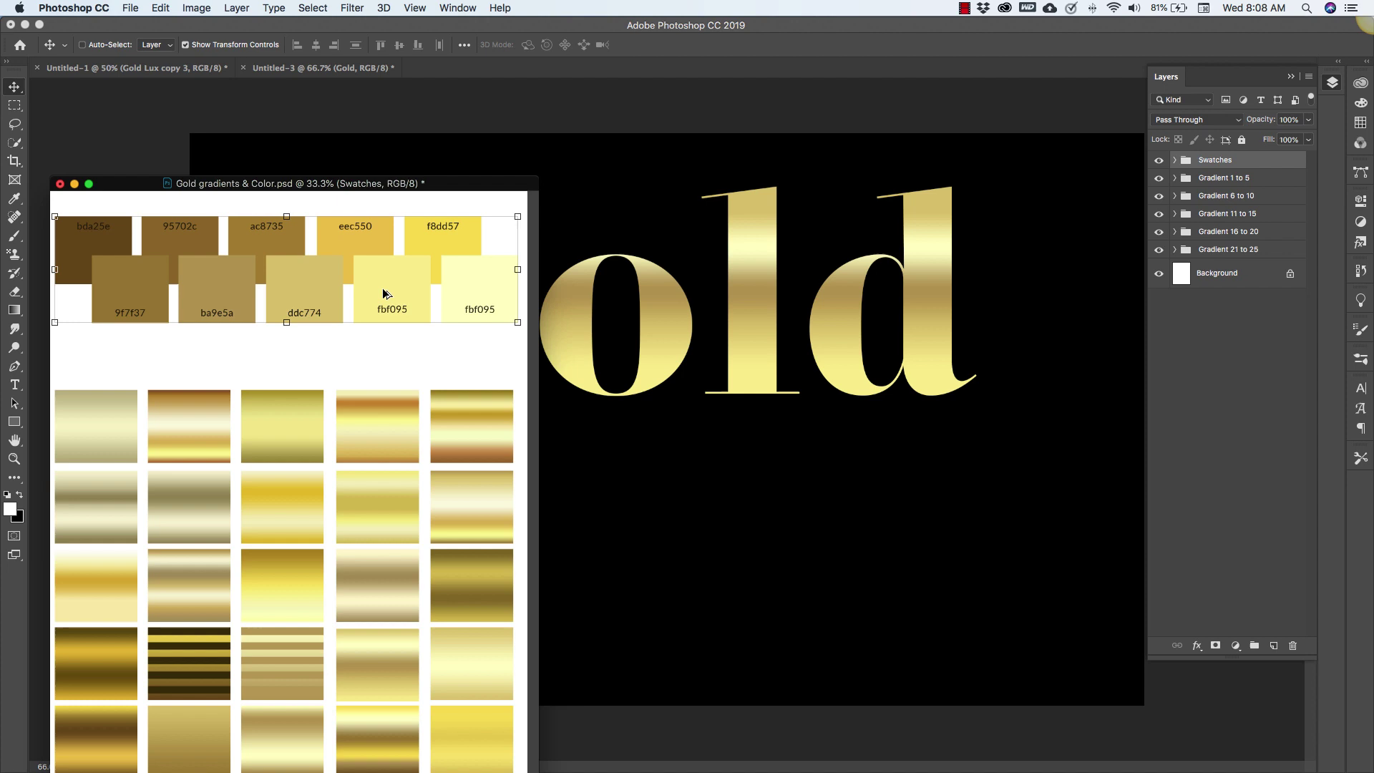
drag(385, 293, 707, 442)
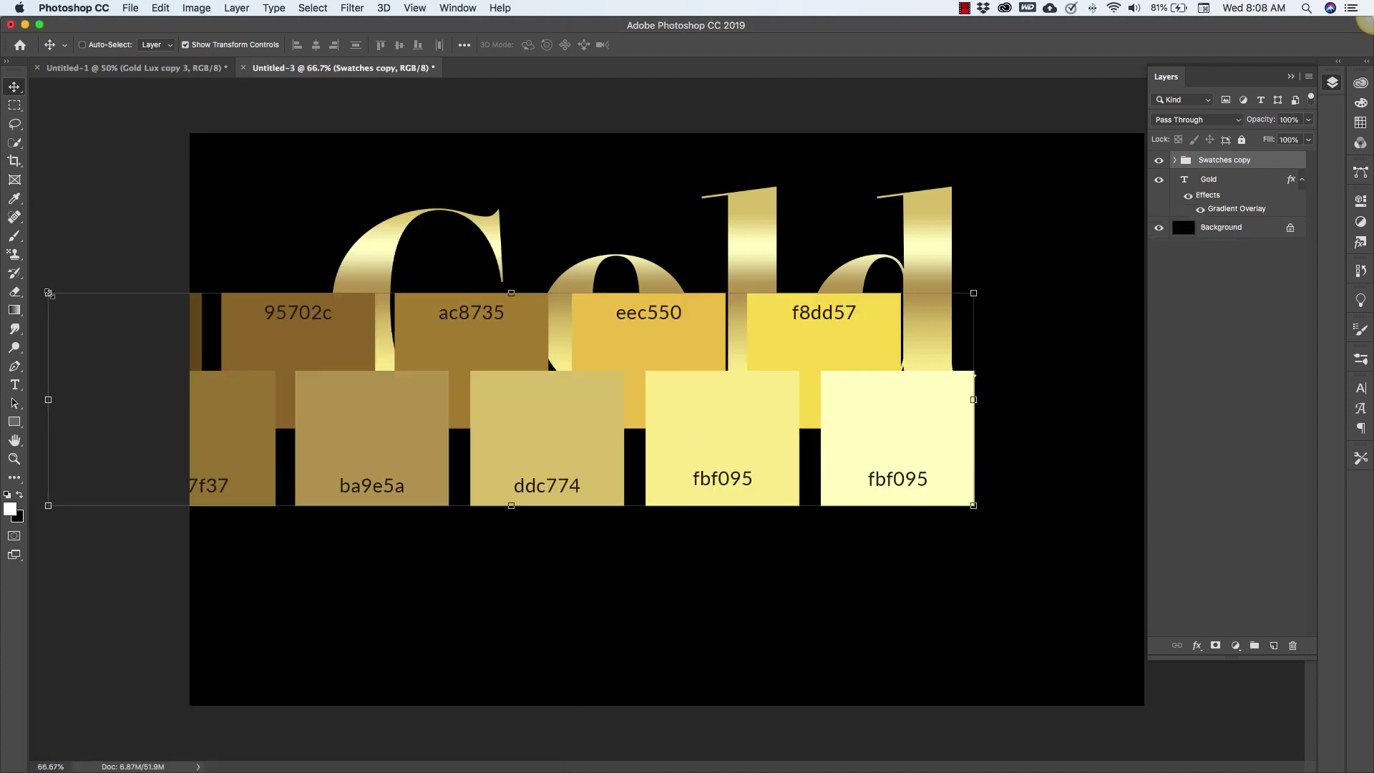
drag(47, 293, 693, 441)
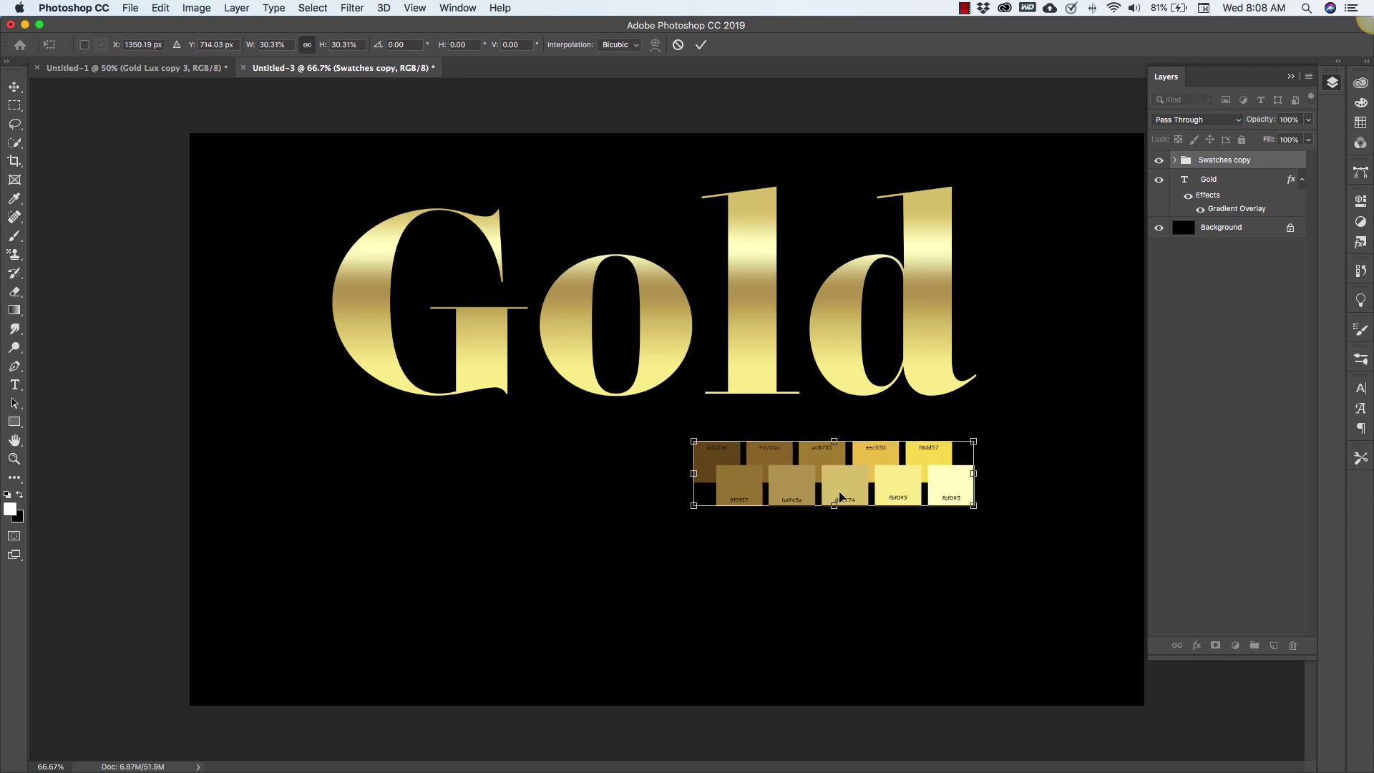
drag(841, 496, 395, 660)
key(Return)
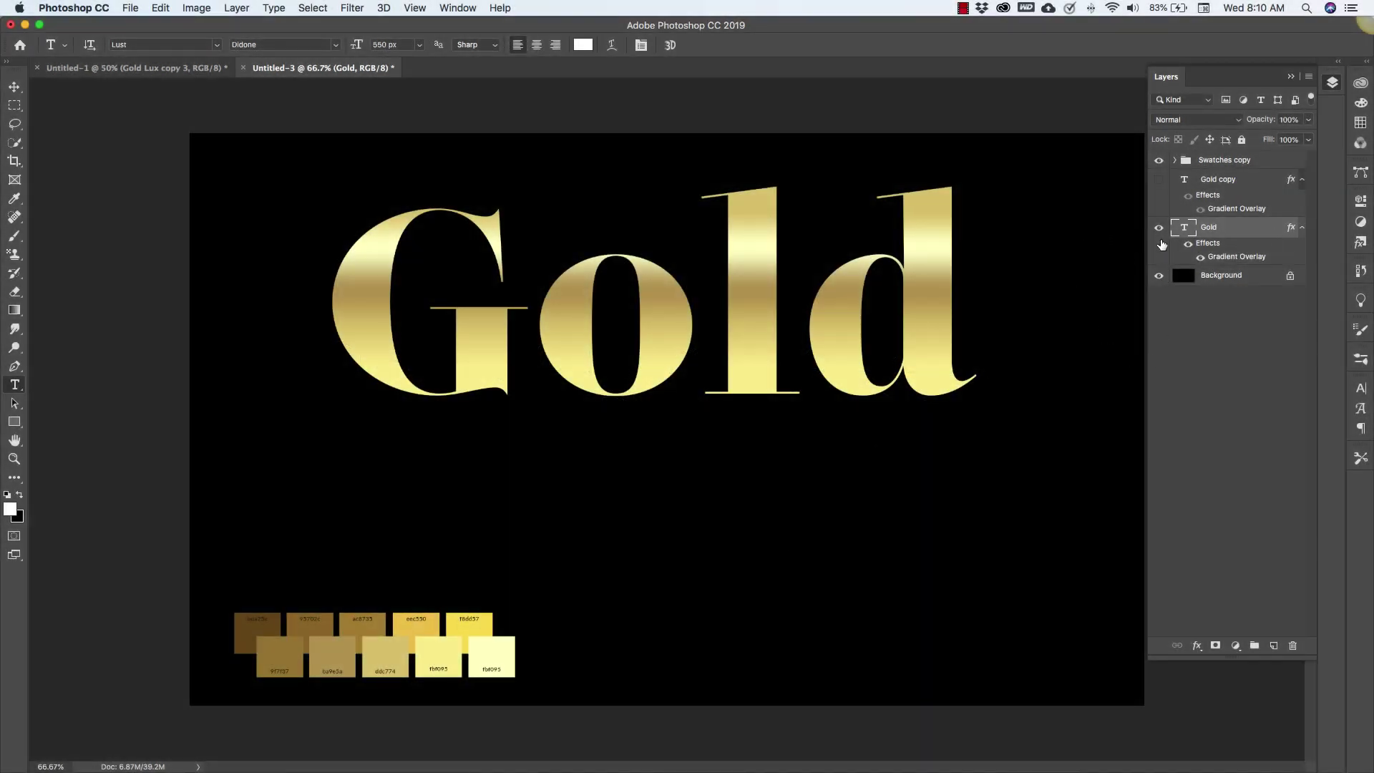
Hide the gold Gold layer and add a white 'Gold Lux' text layer, moved left and down.
click(1158, 227)
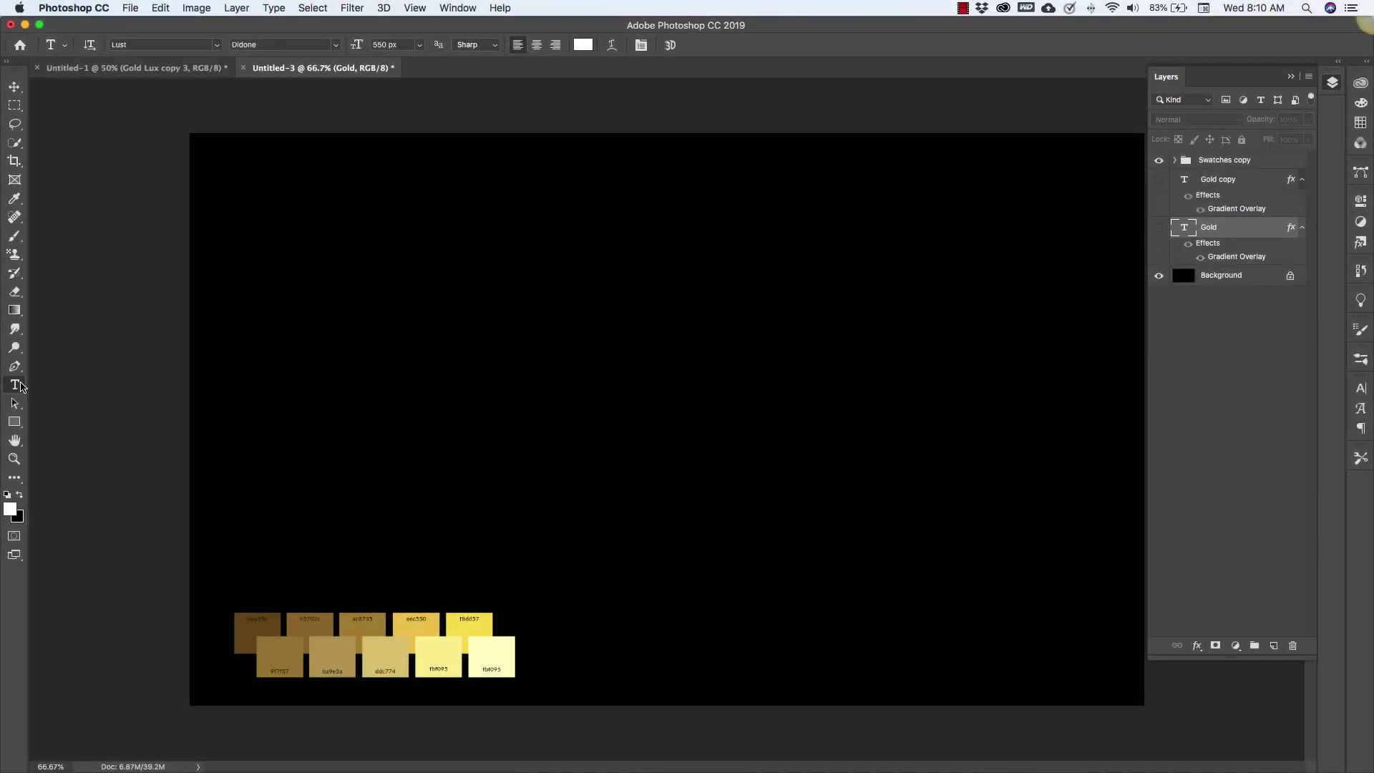
click(584, 285)
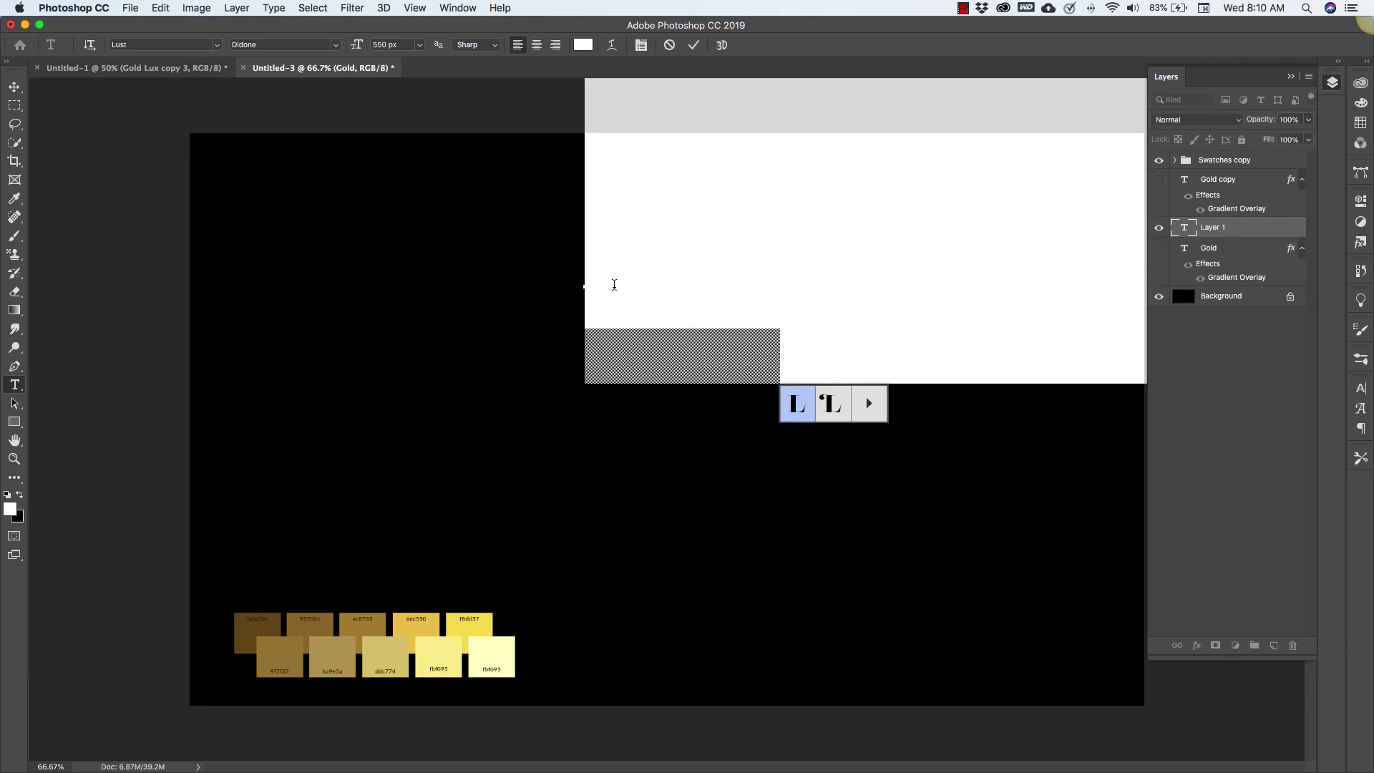
text(Gold)
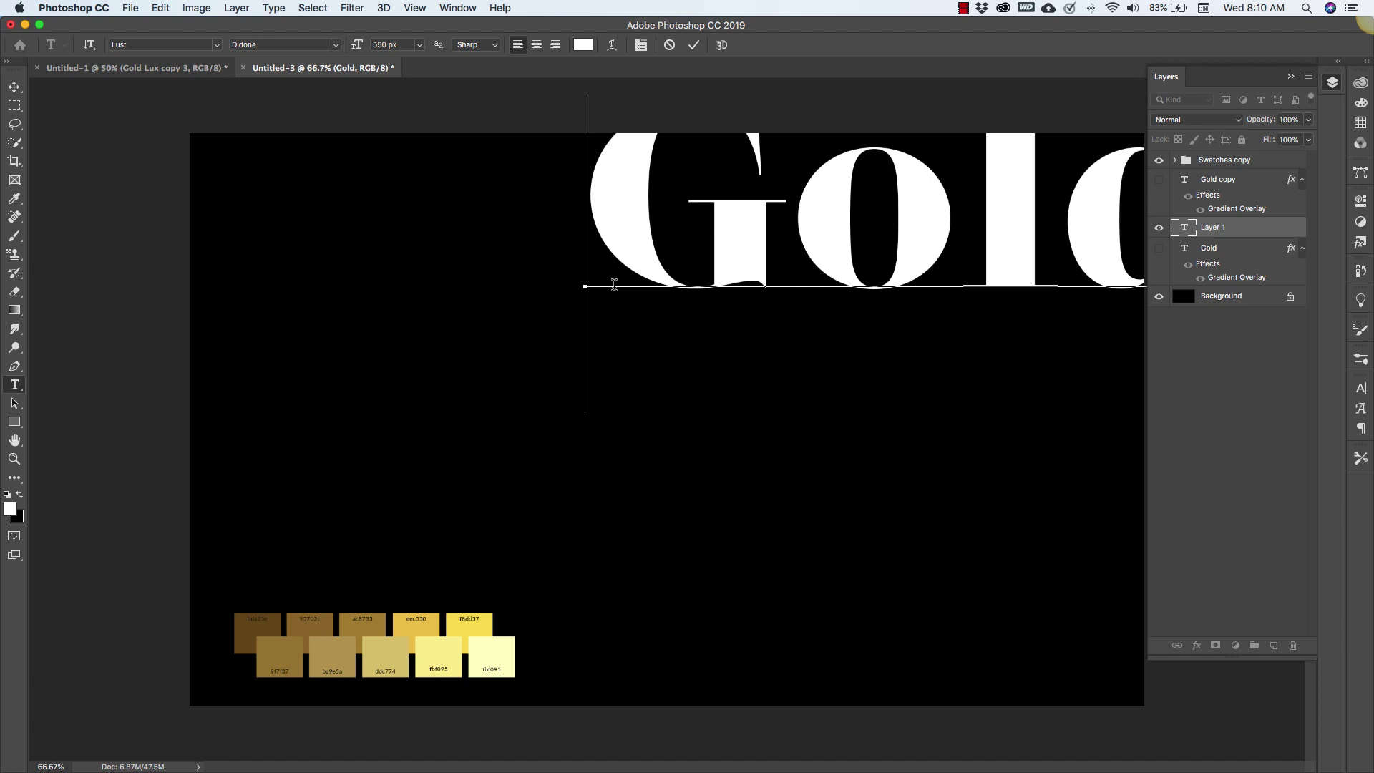
key(super+Return)
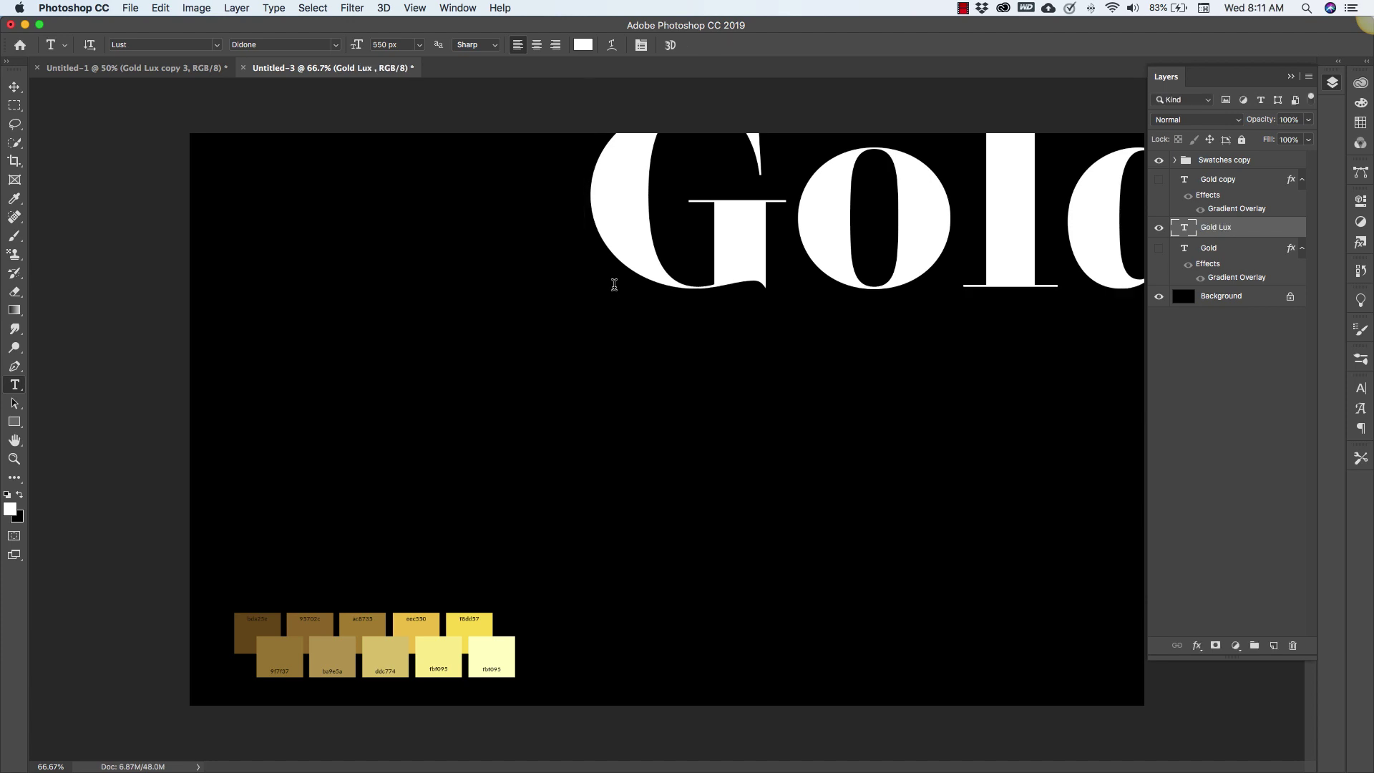
key(v)
drag(666, 299, 184, 509)
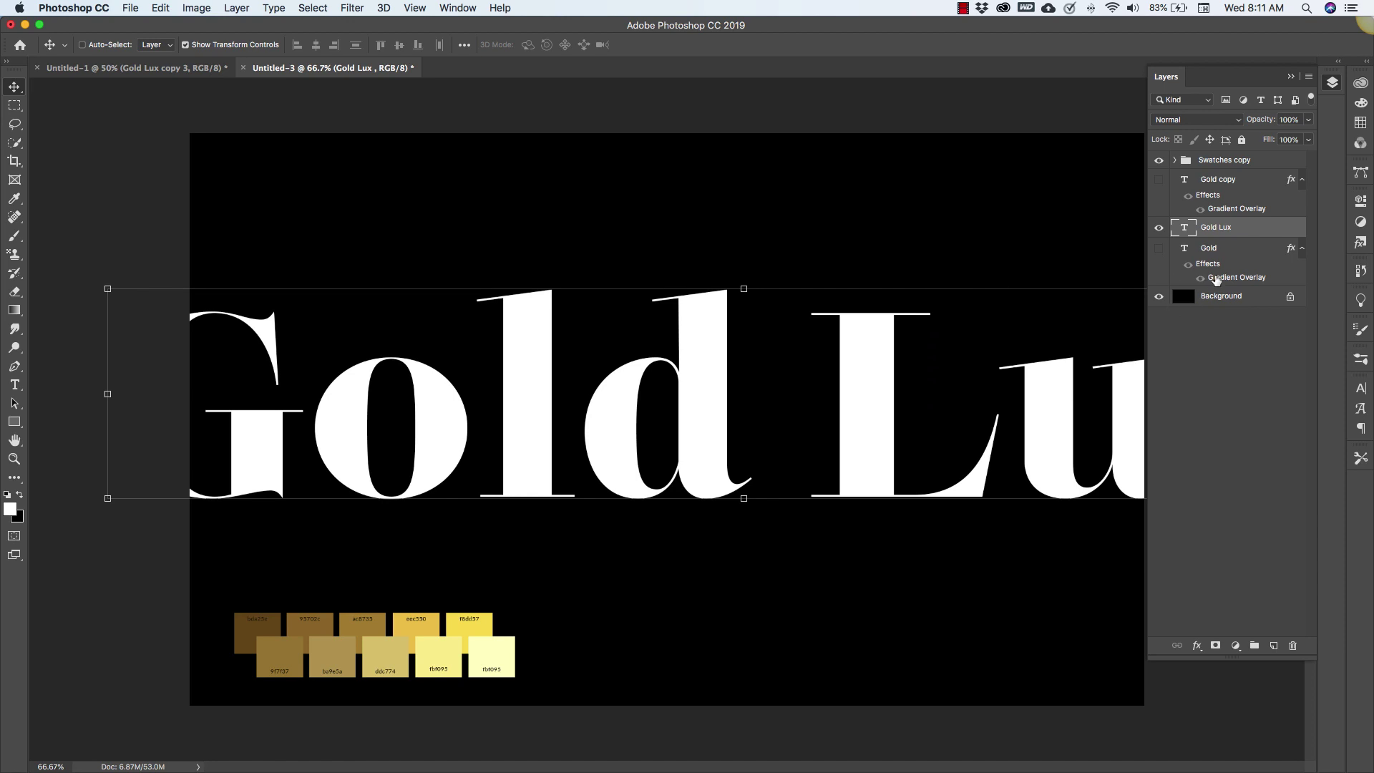
Change the Gold Lux font from Lust to Willona and drag the text to the canvas centre.
click(1360, 390)
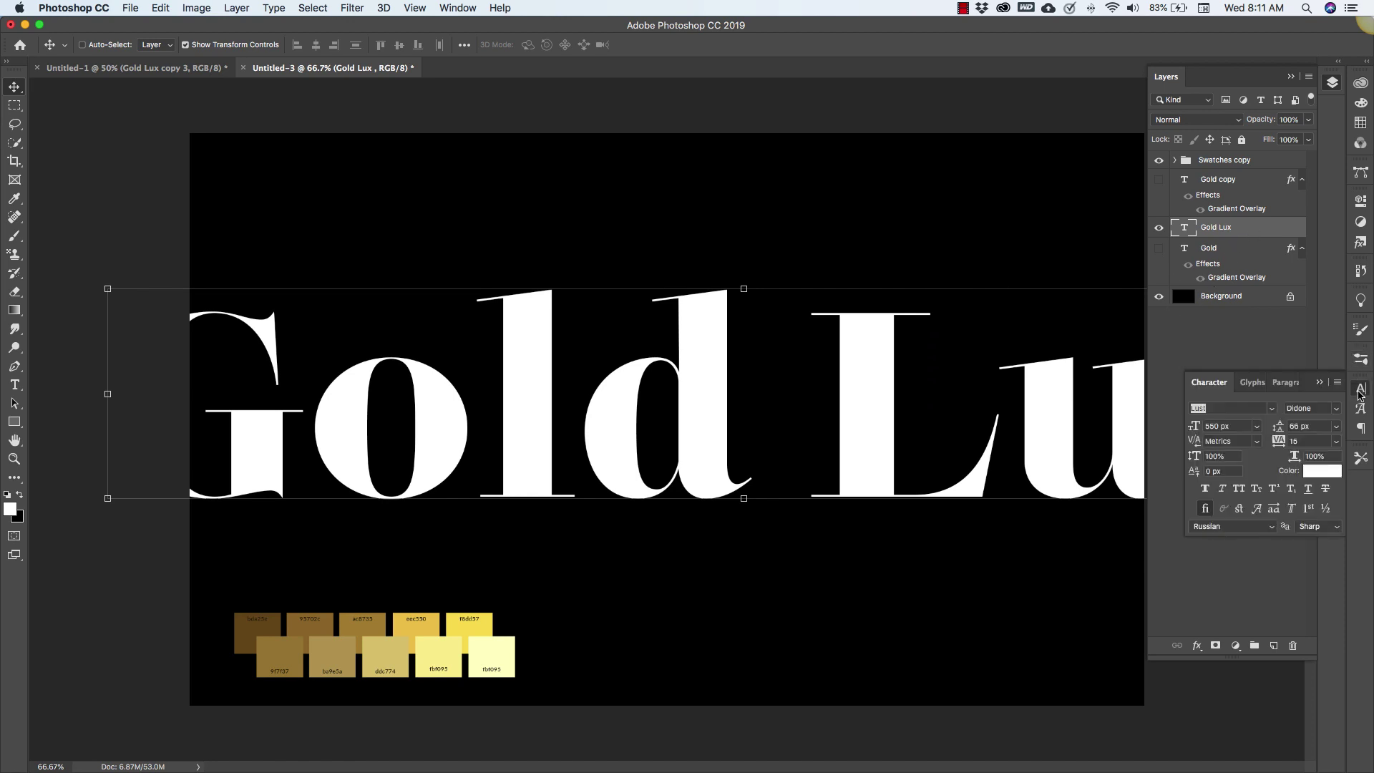
click(1228, 409)
click(1270, 408)
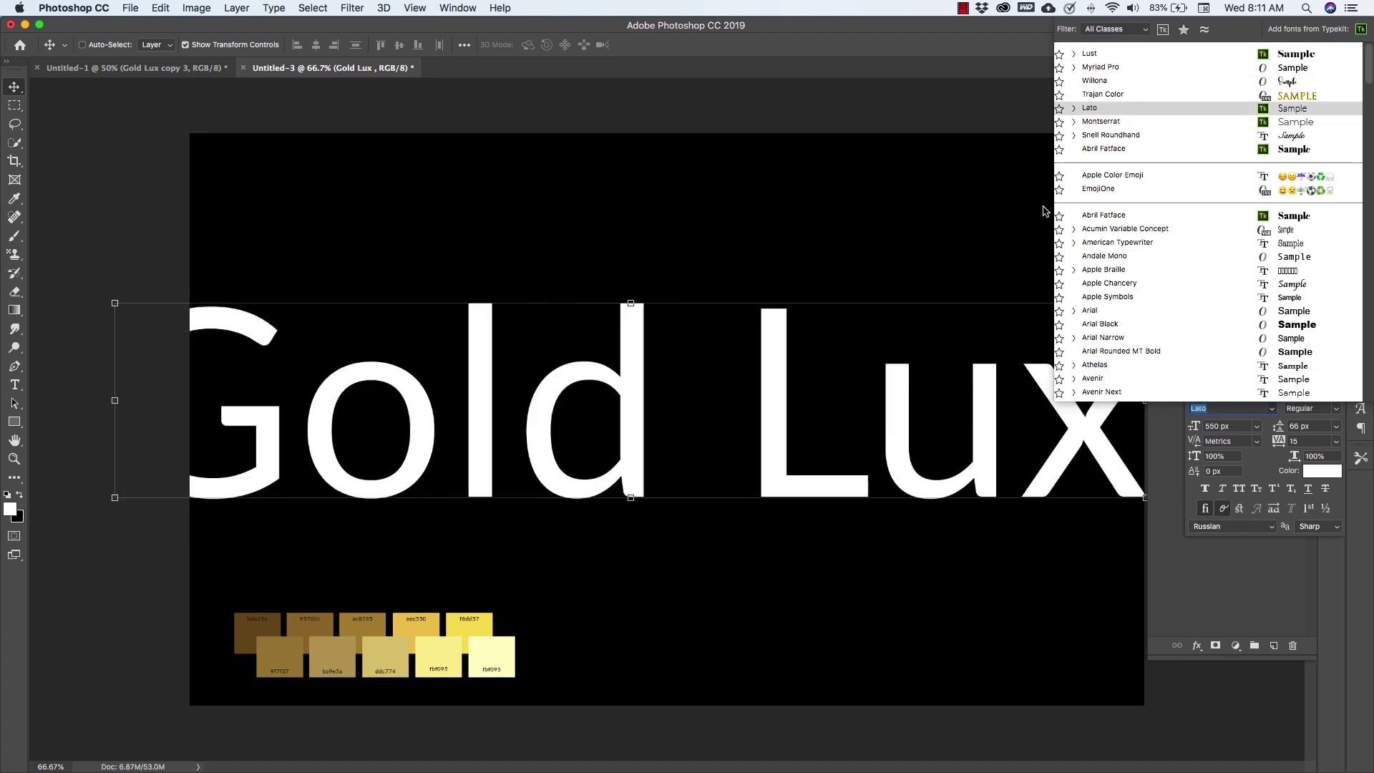
click(1088, 82)
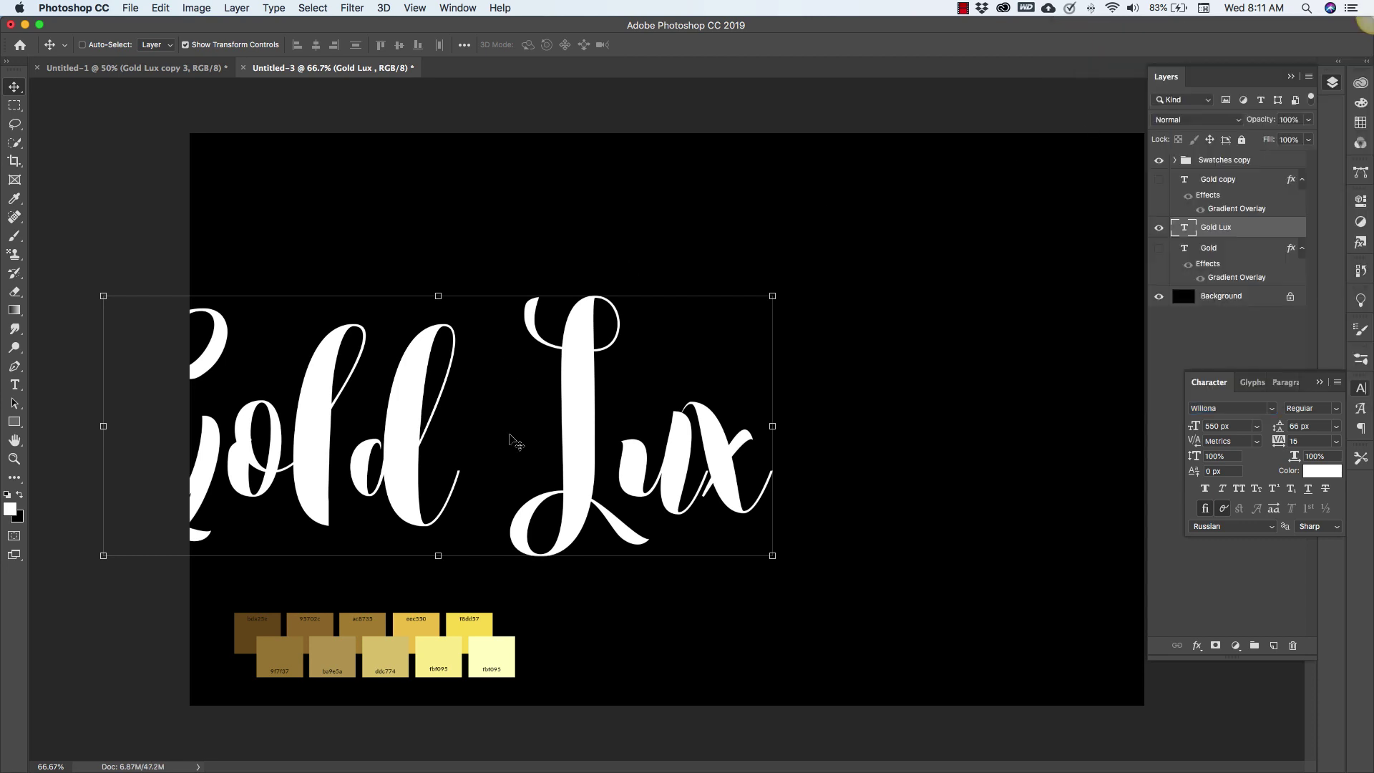
drag(573, 447, 804, 344)
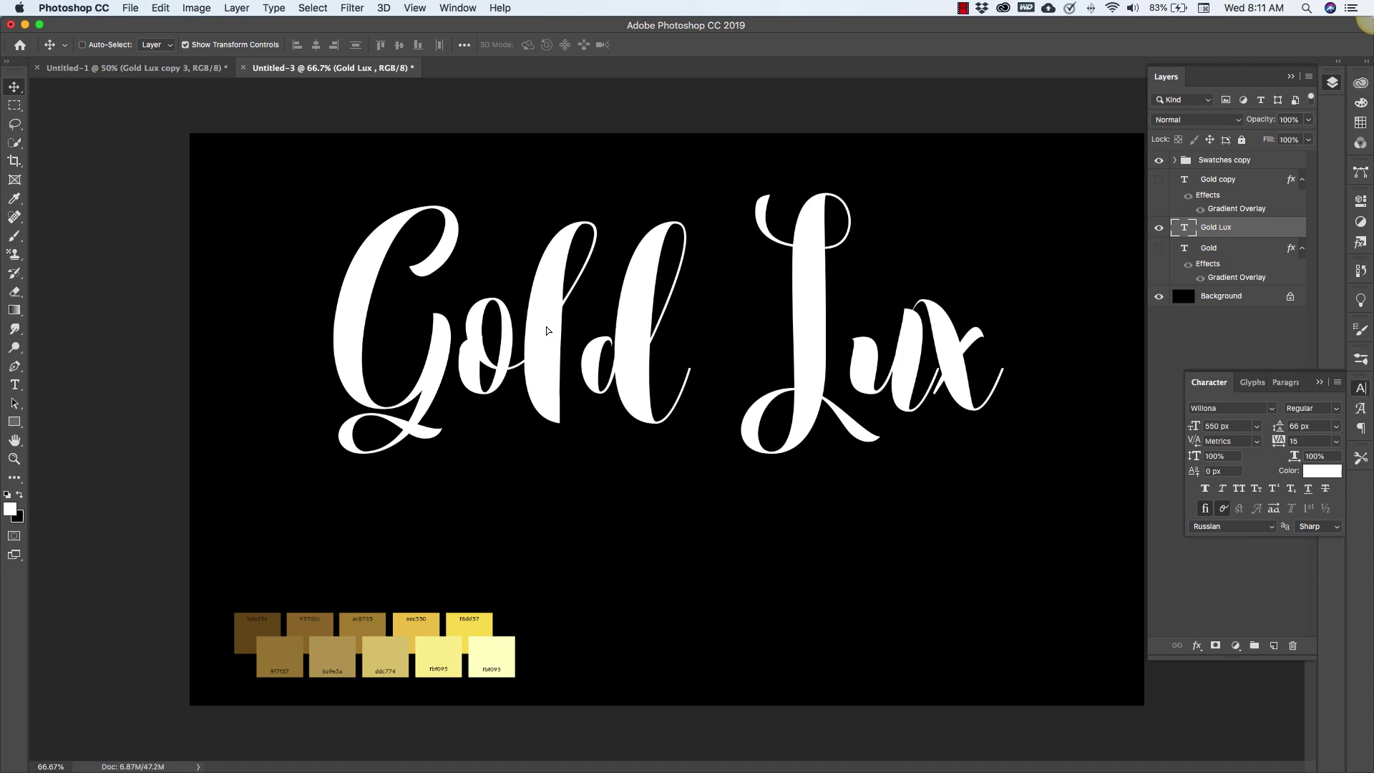
drag(547, 331, 558, 365)
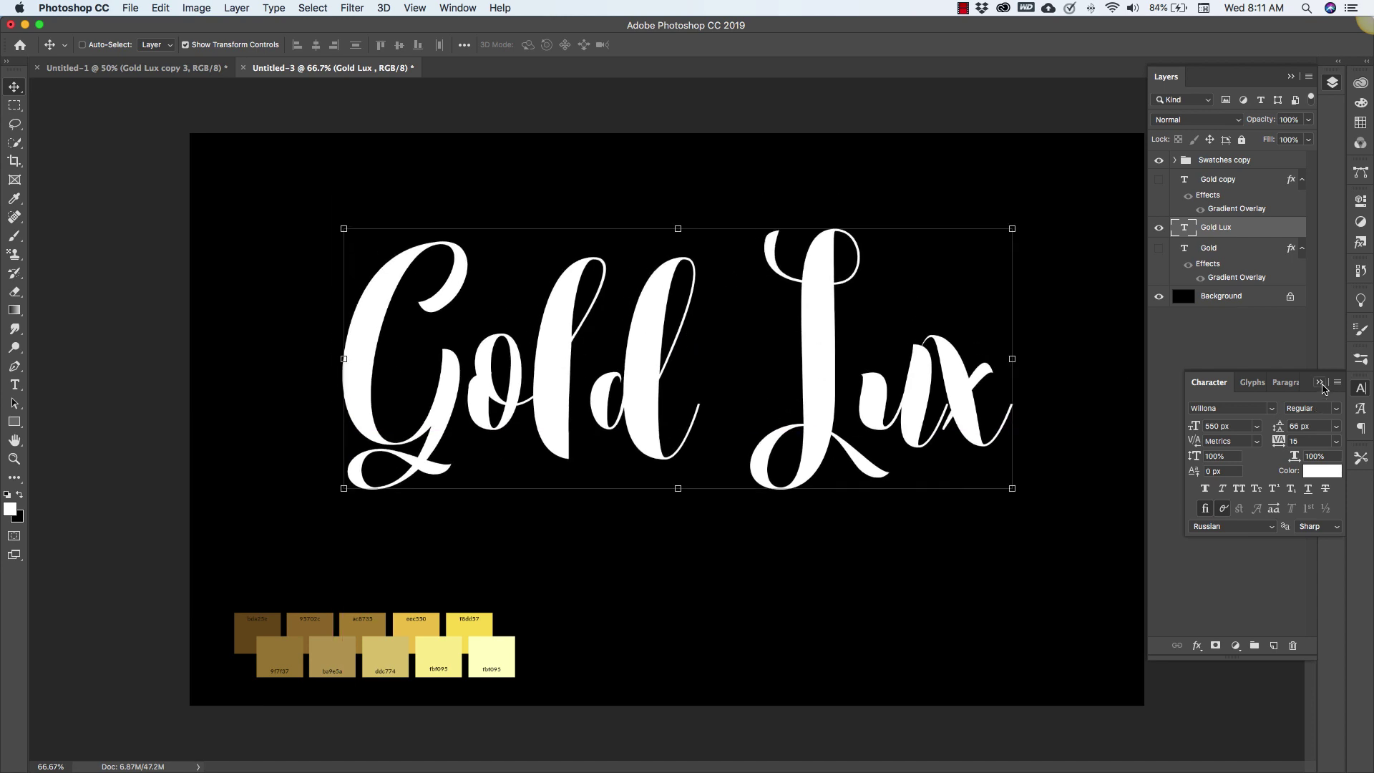
click(1320, 383)
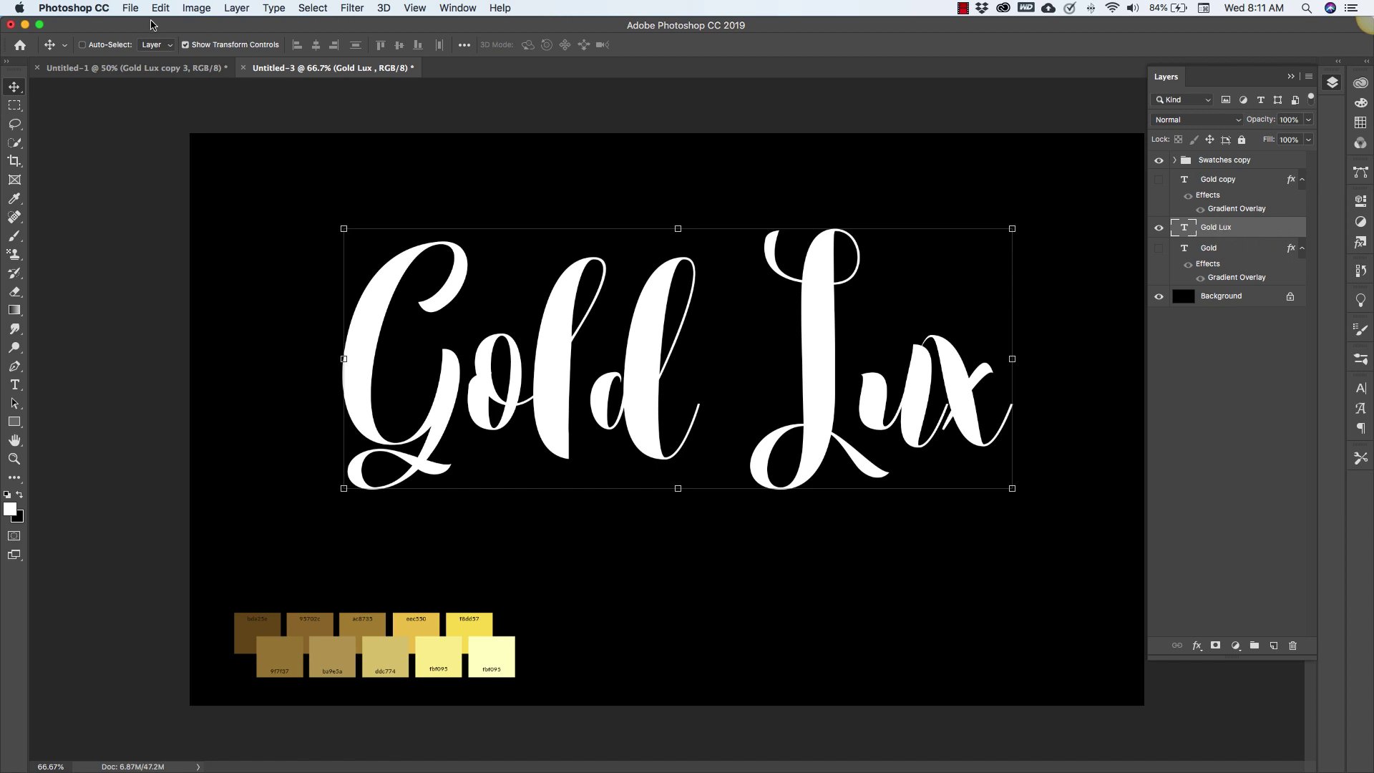
Enable a Gradient Overlay effect on the Gold Lux text layer through Blending Options.
click(235, 9)
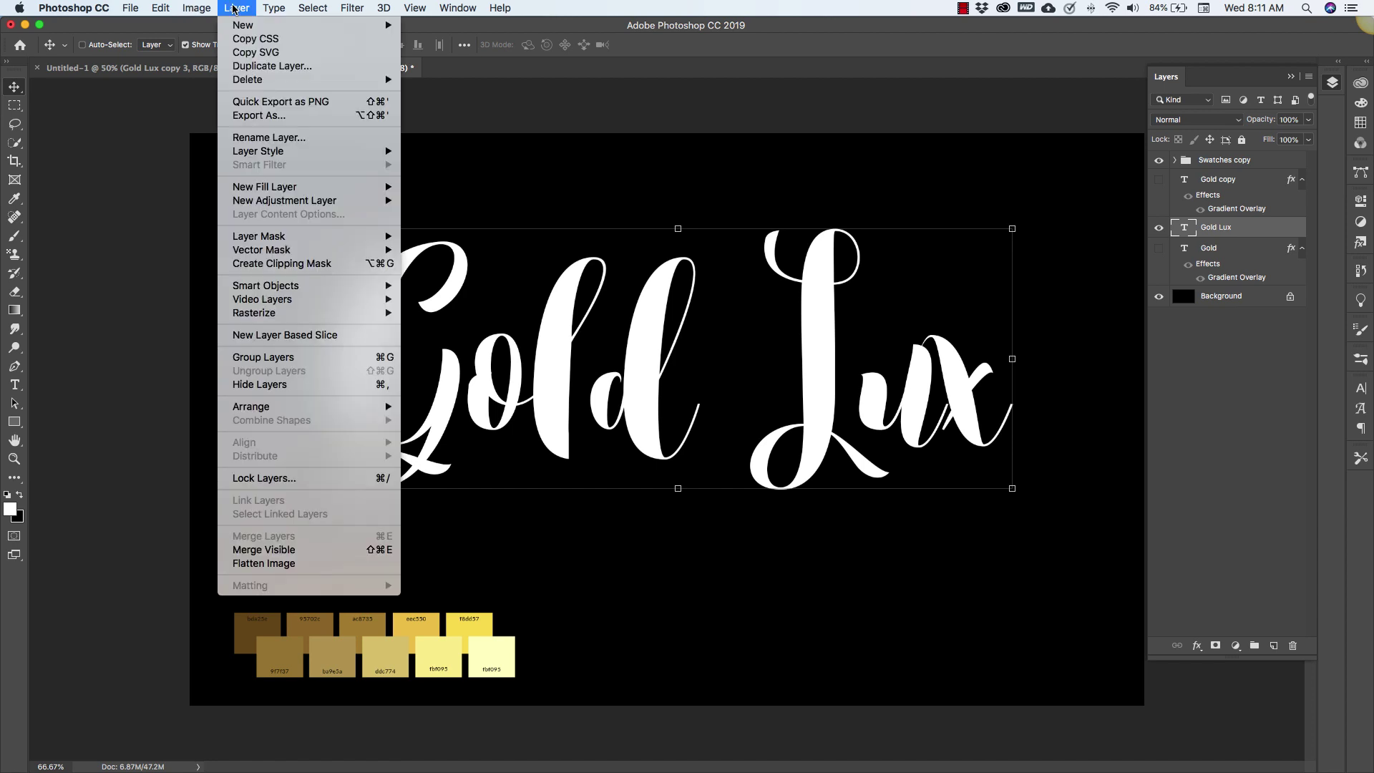
mouse_move(283, 150)
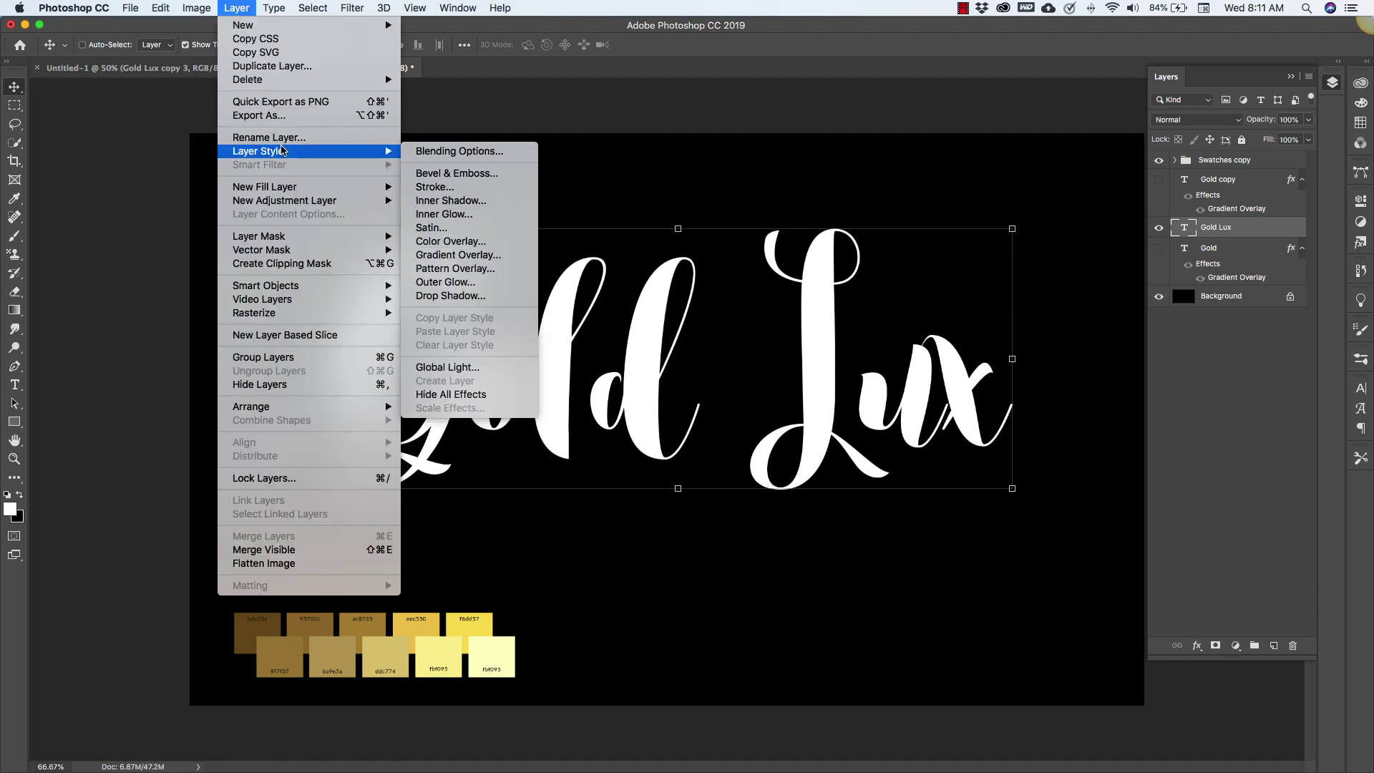
click(484, 151)
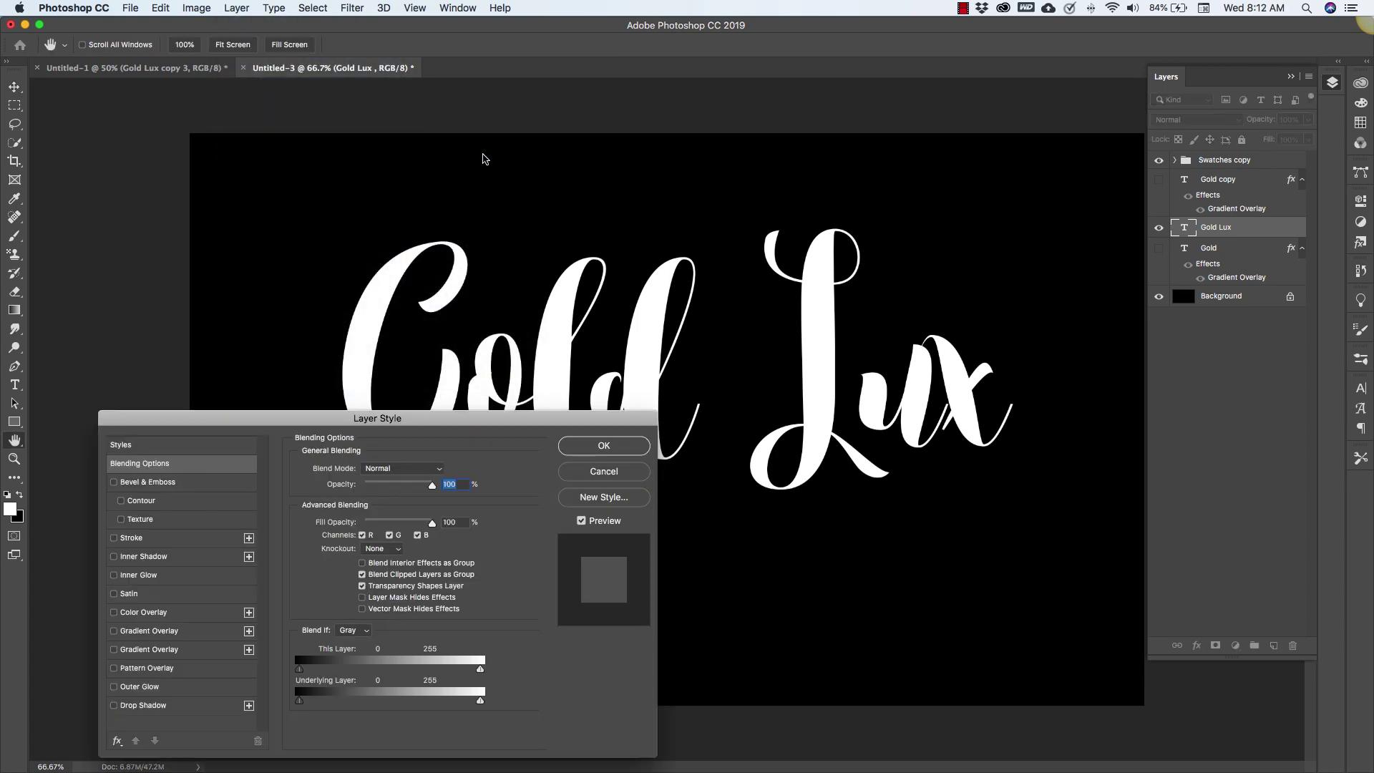
drag(307, 420, 793, 386)
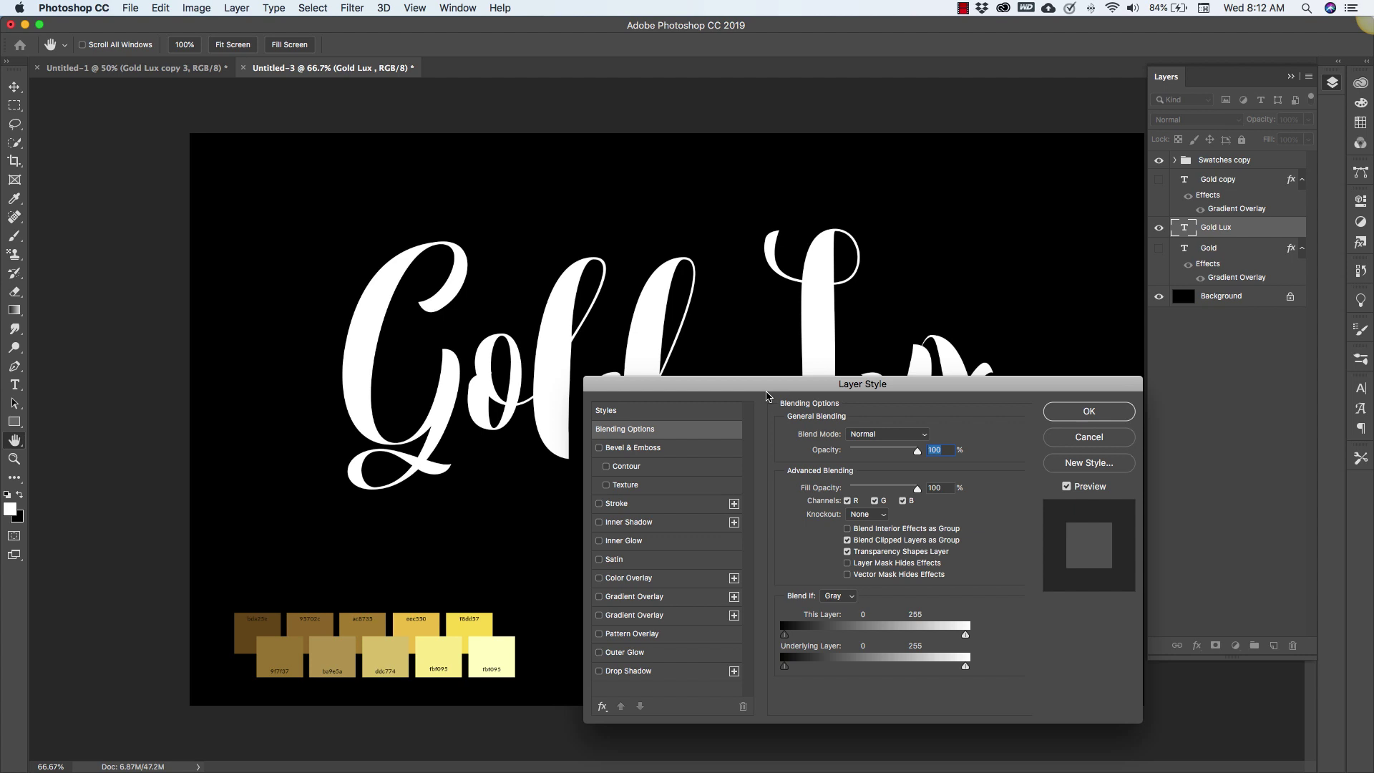
drag(760, 390, 759, 433)
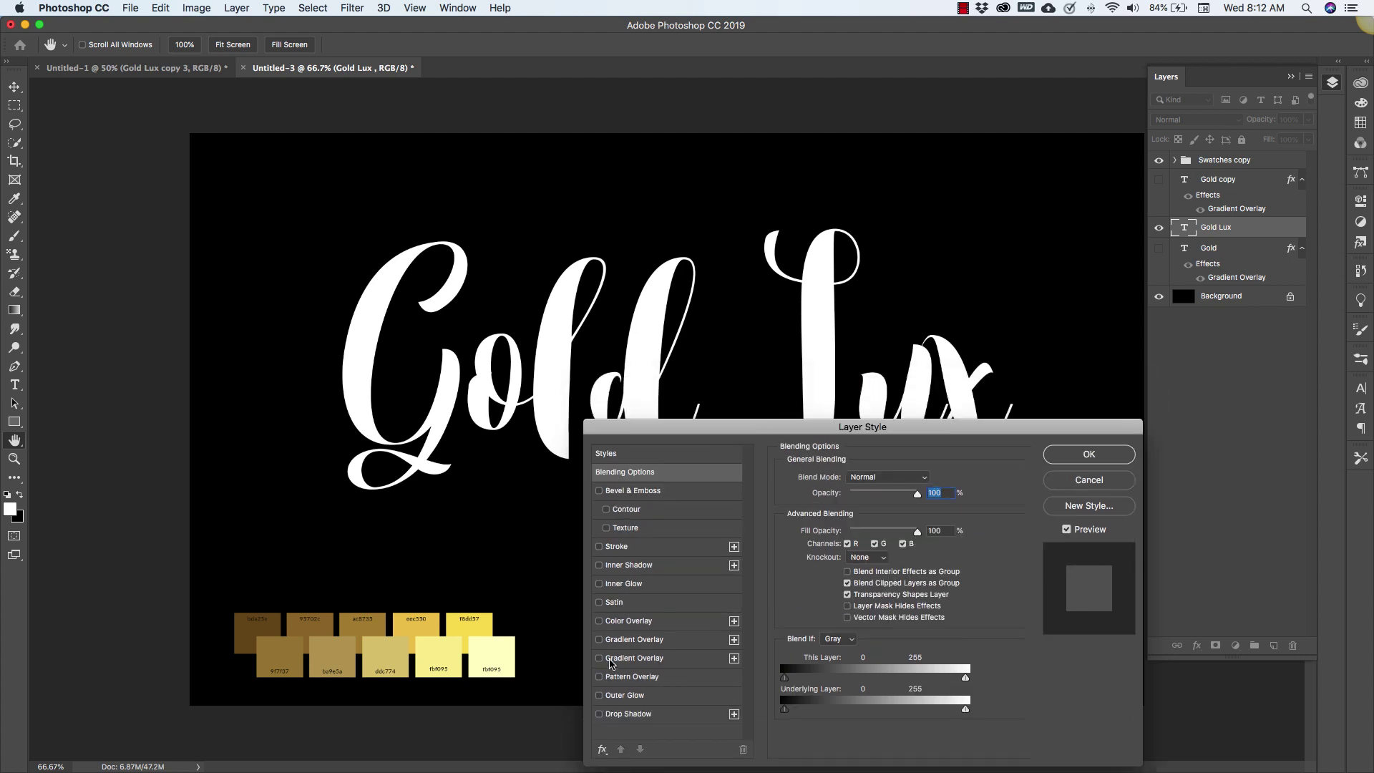
click(599, 658)
Try several overlay gradient presets, settle on Orange, Yellow, Orange, and open it for editing.
click(634, 661)
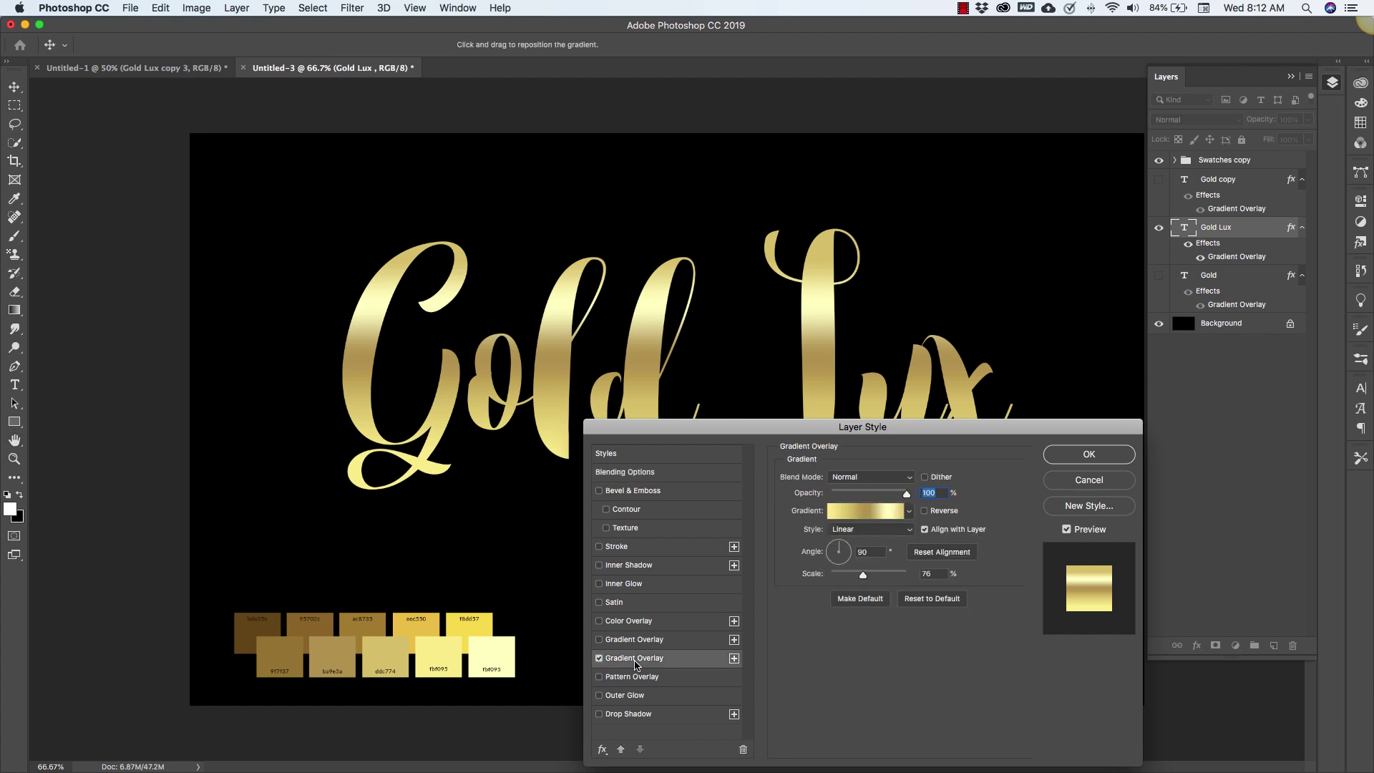
click(909, 511)
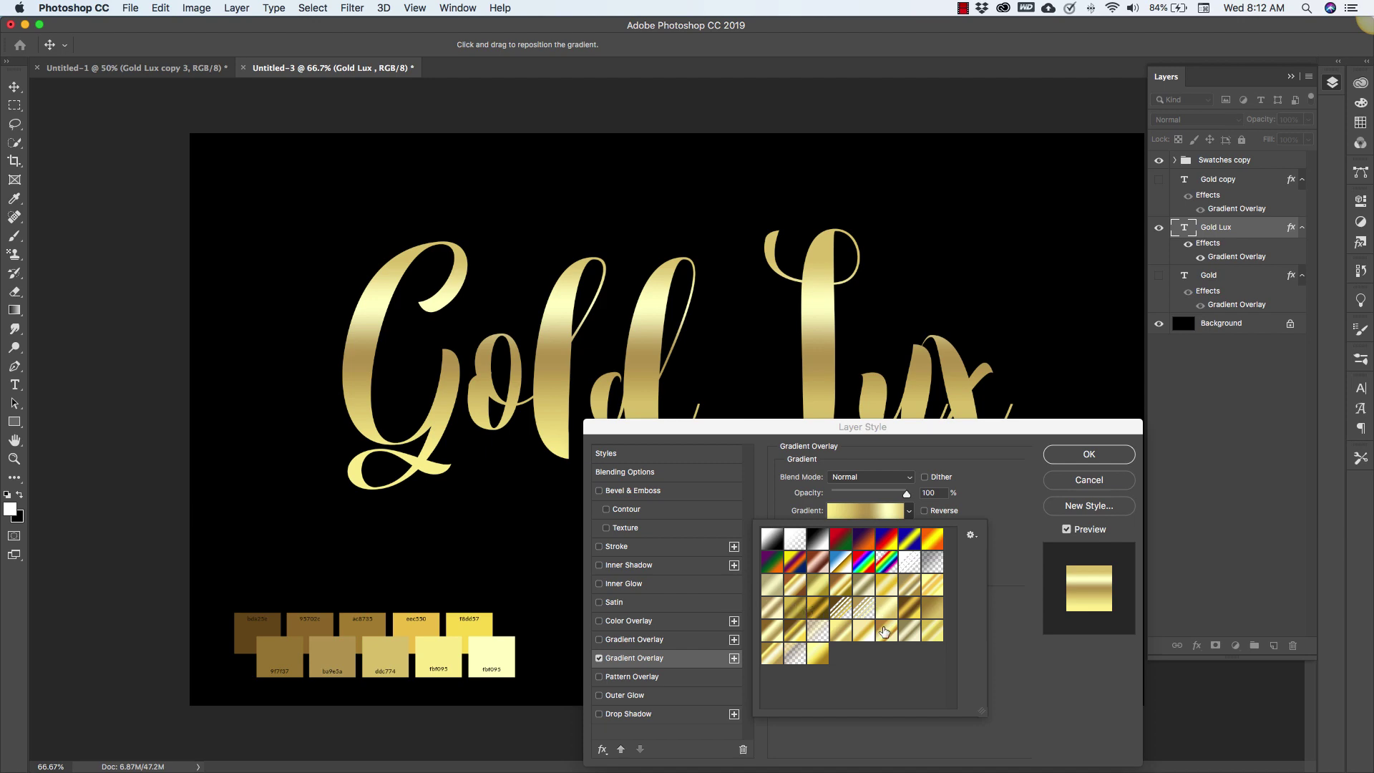
click(772, 541)
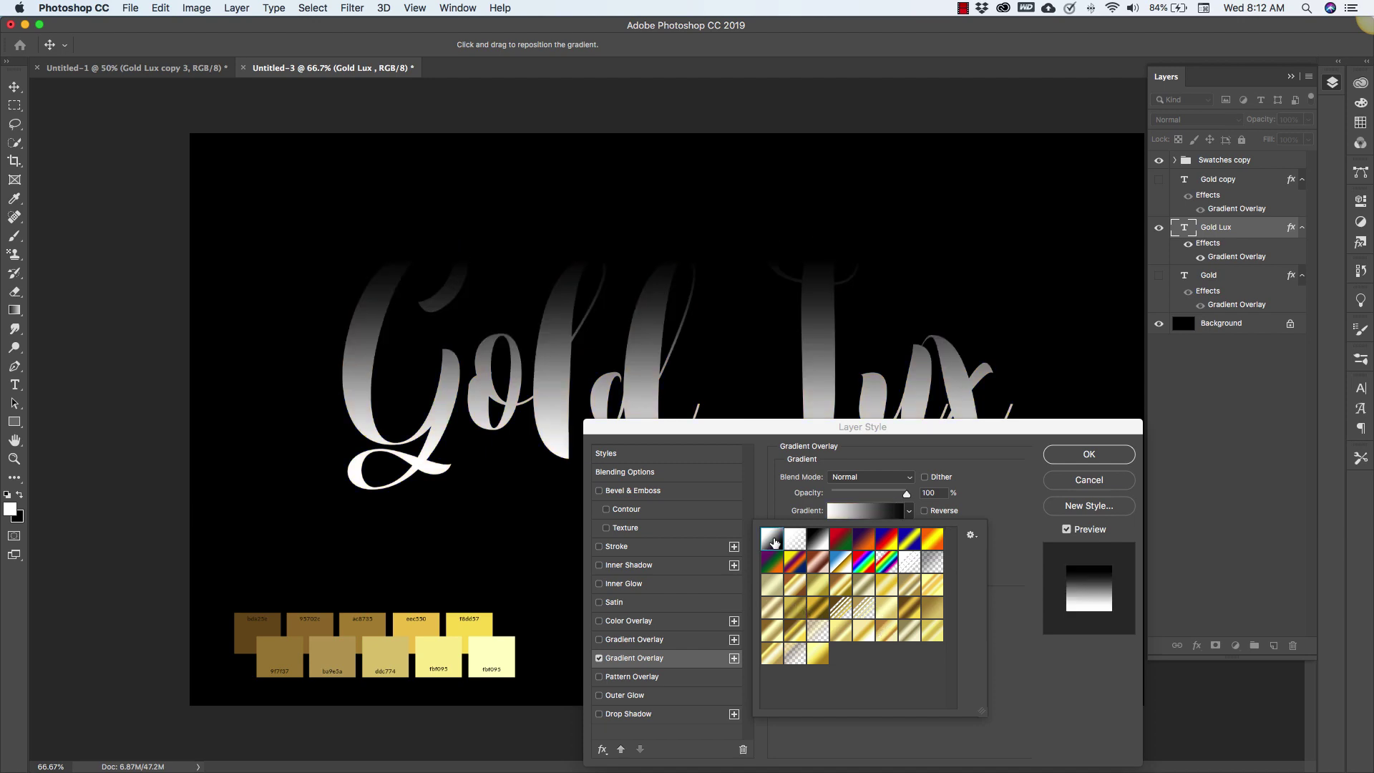
click(842, 565)
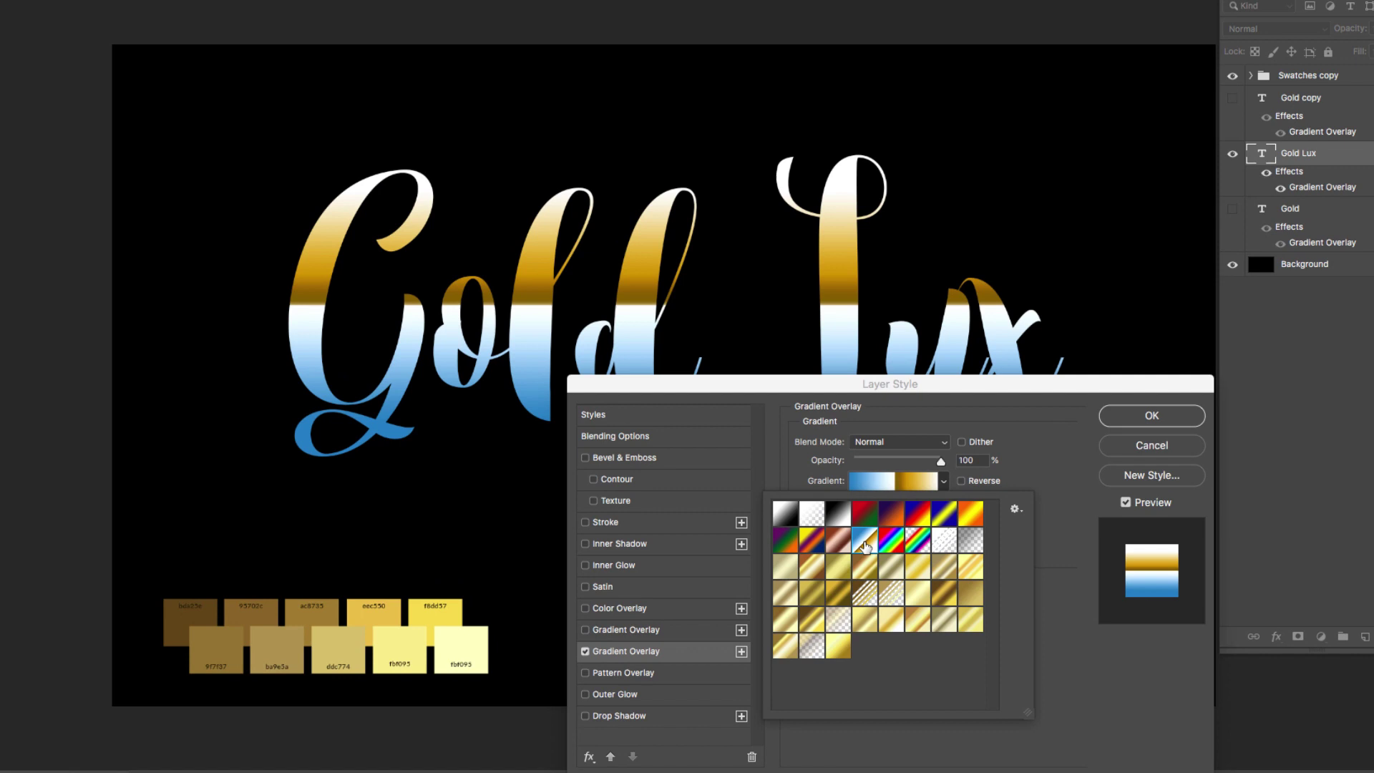
click(891, 540)
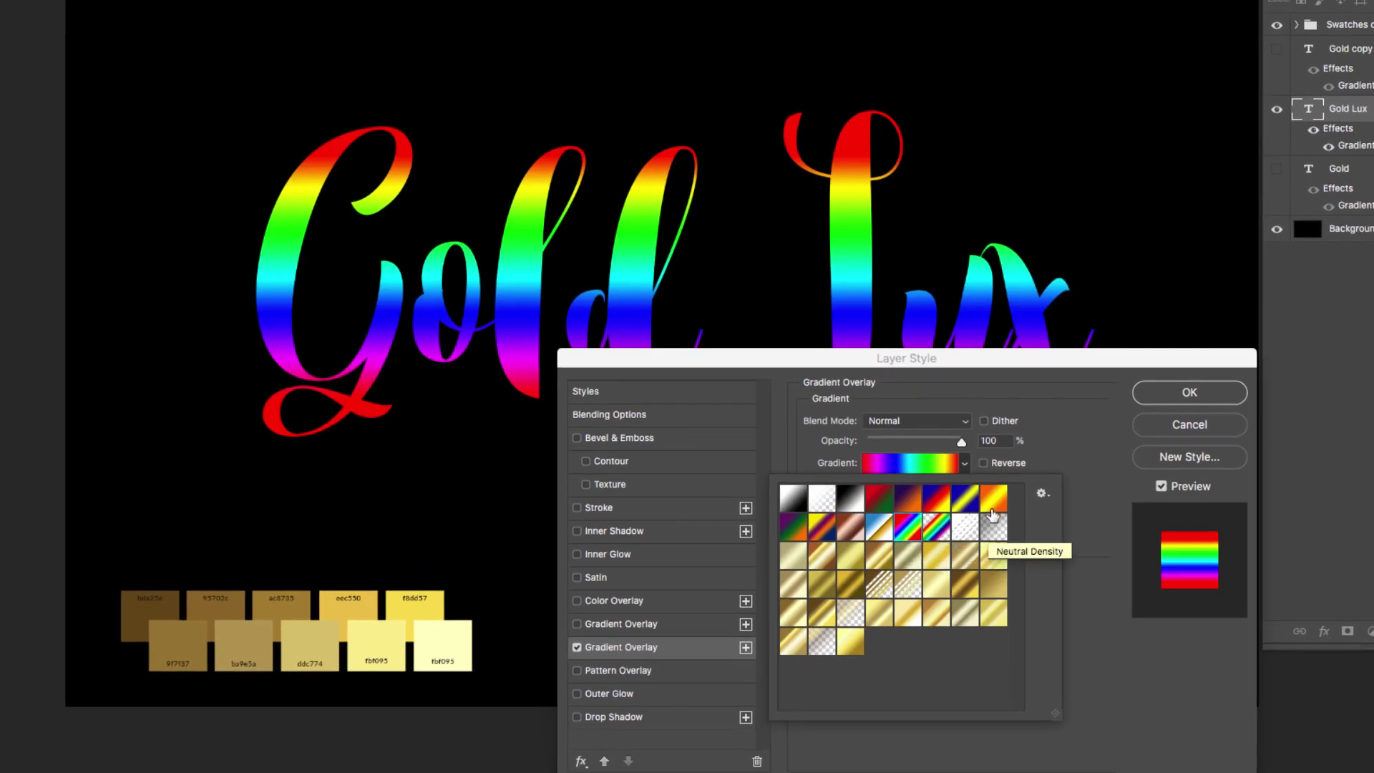
click(991, 501)
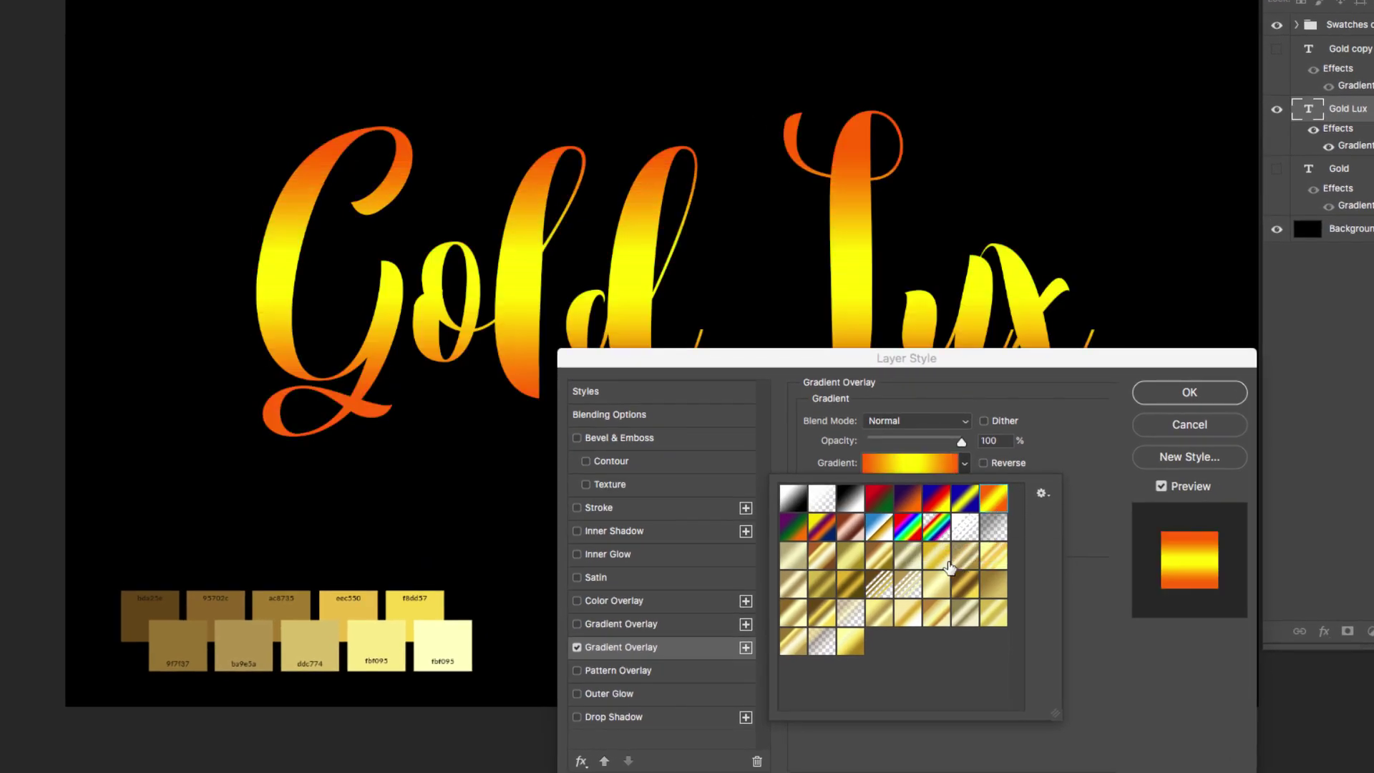
click(1090, 507)
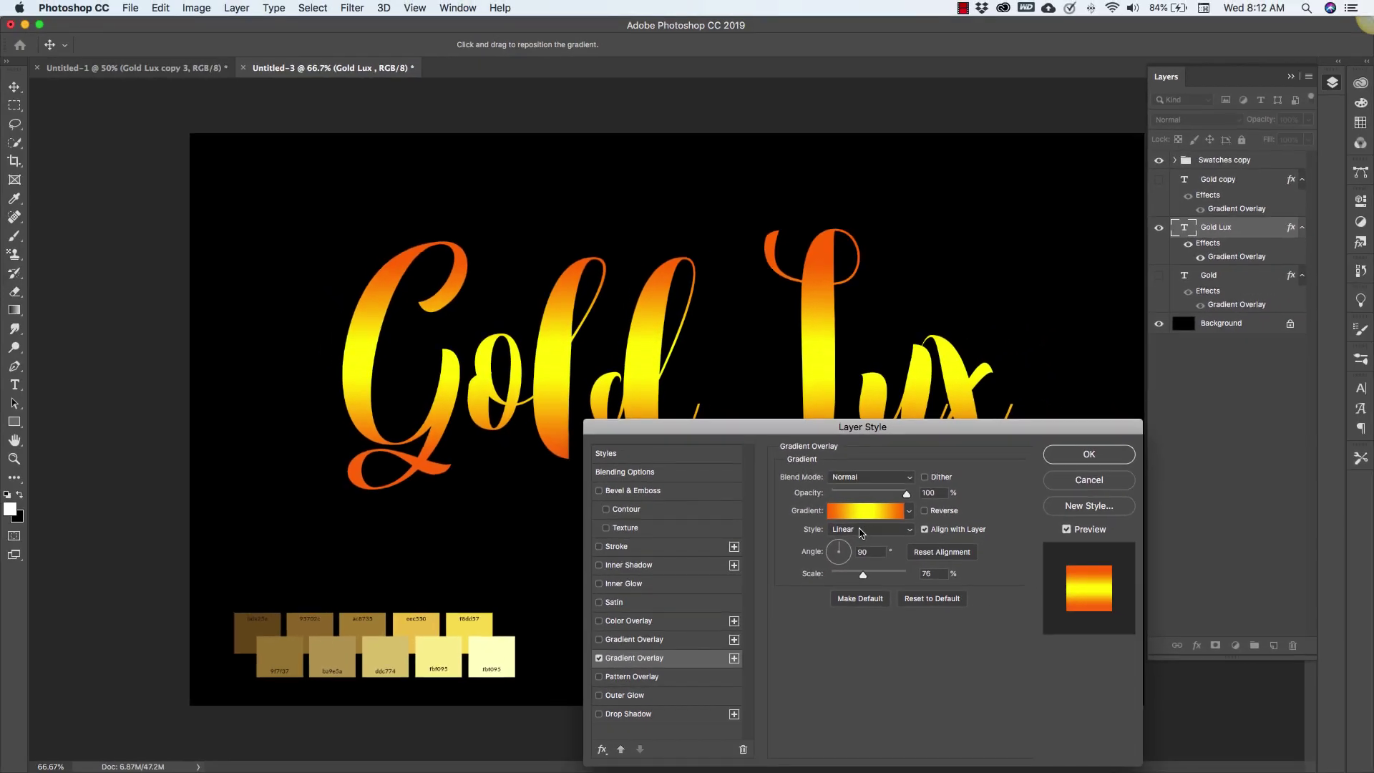
click(912, 466)
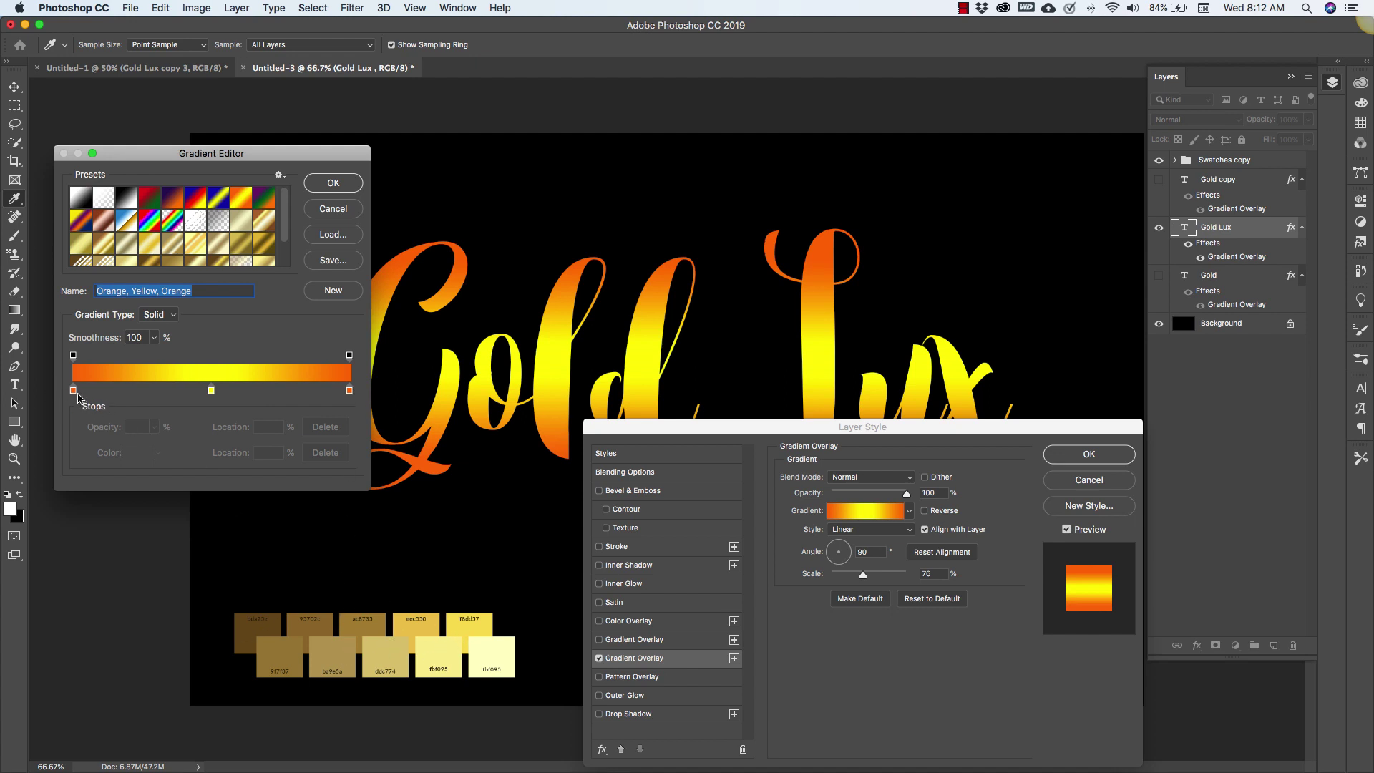
Set the left and right gradient stops to brown 95702c.
click(73, 390)
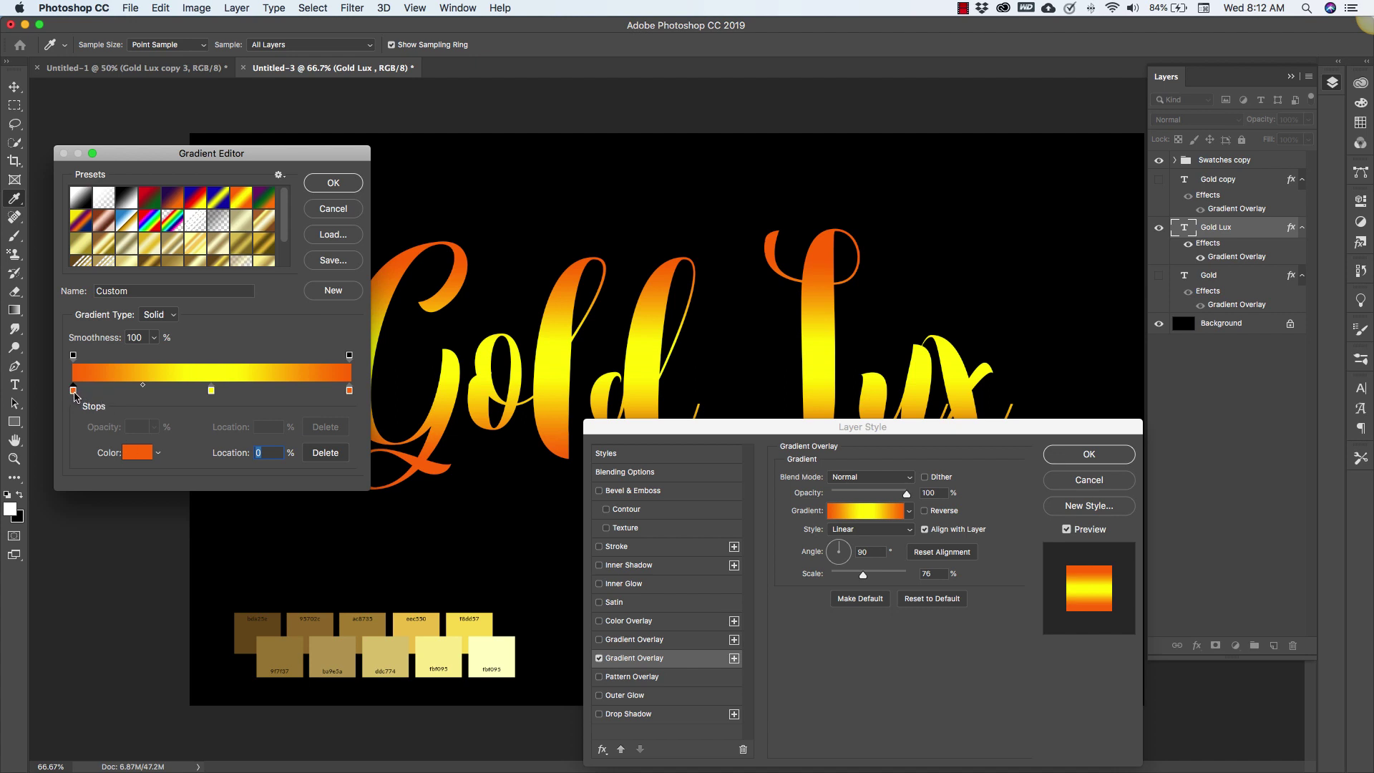
double_click(73, 391)
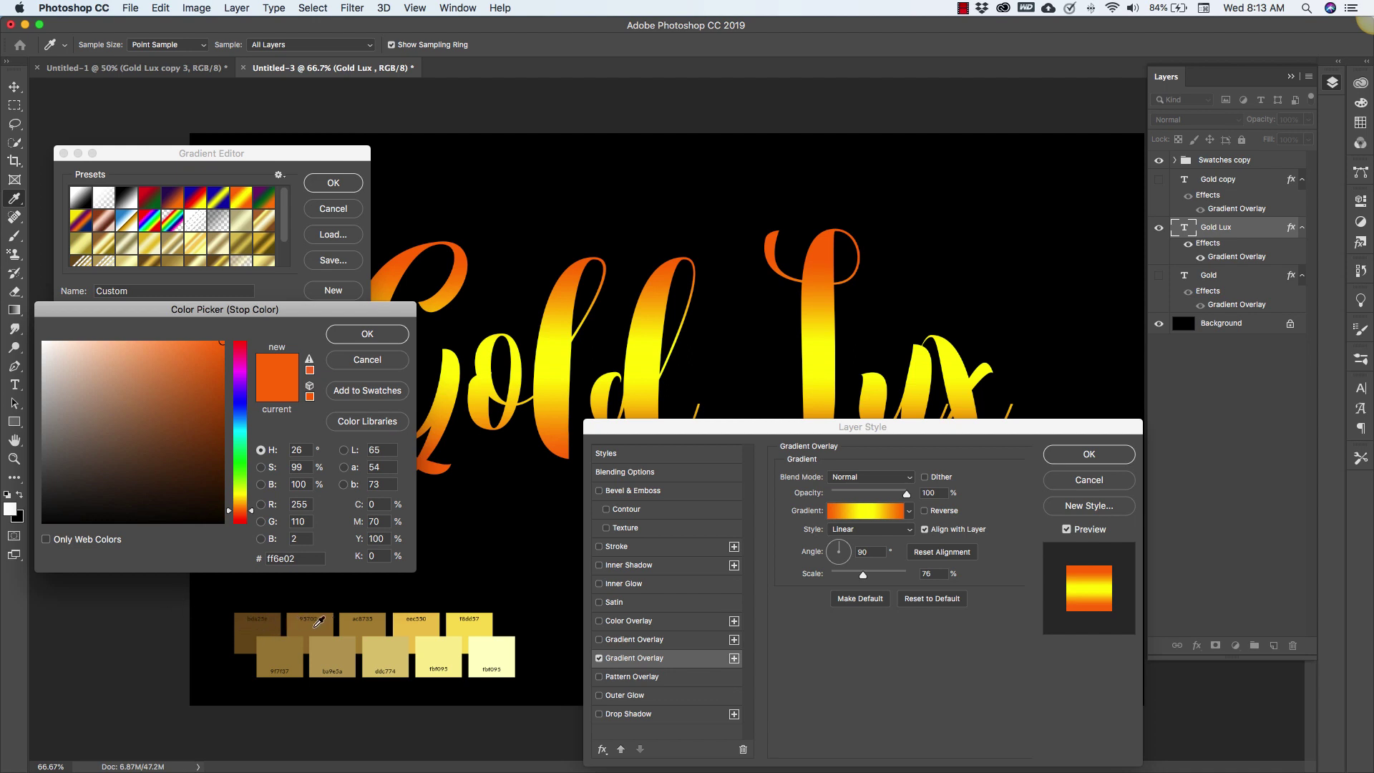
click(316, 626)
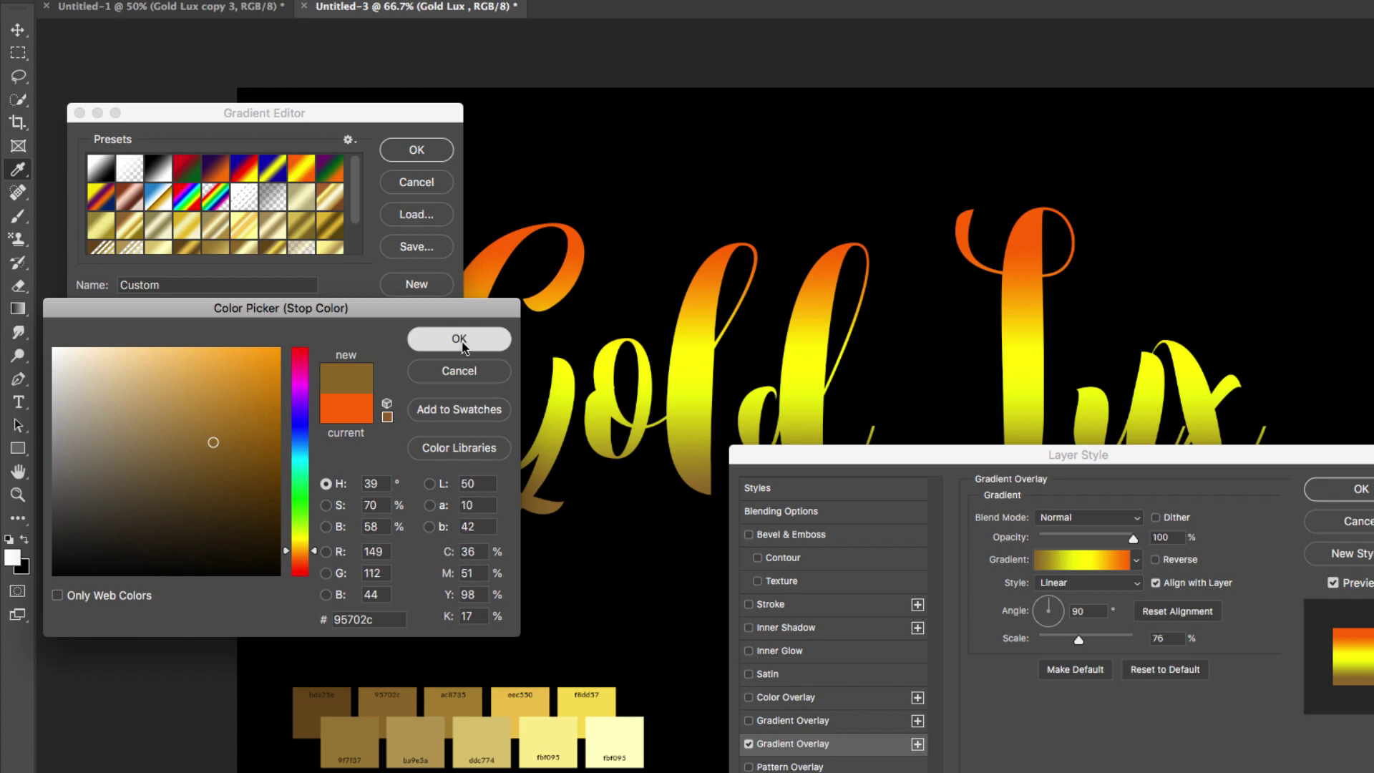
click(461, 343)
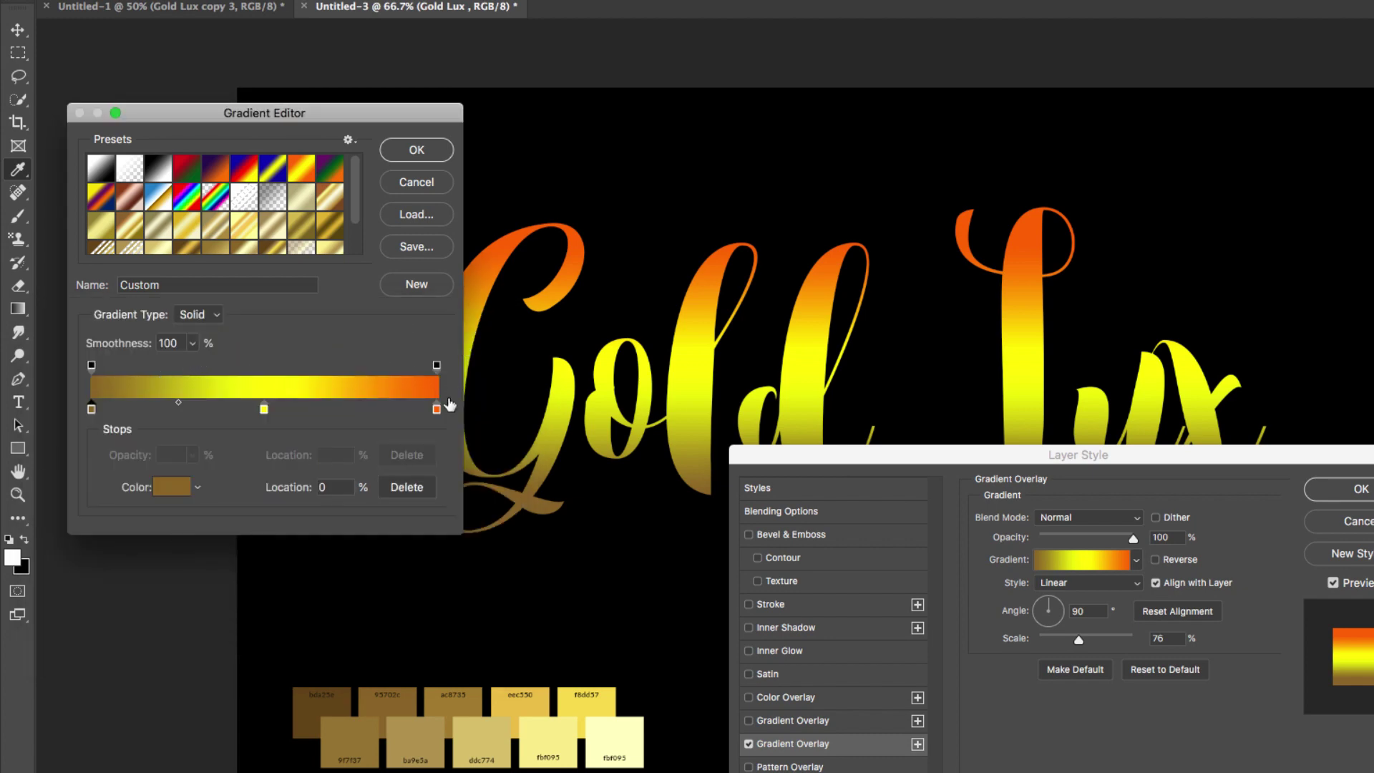
double_click(436, 409)
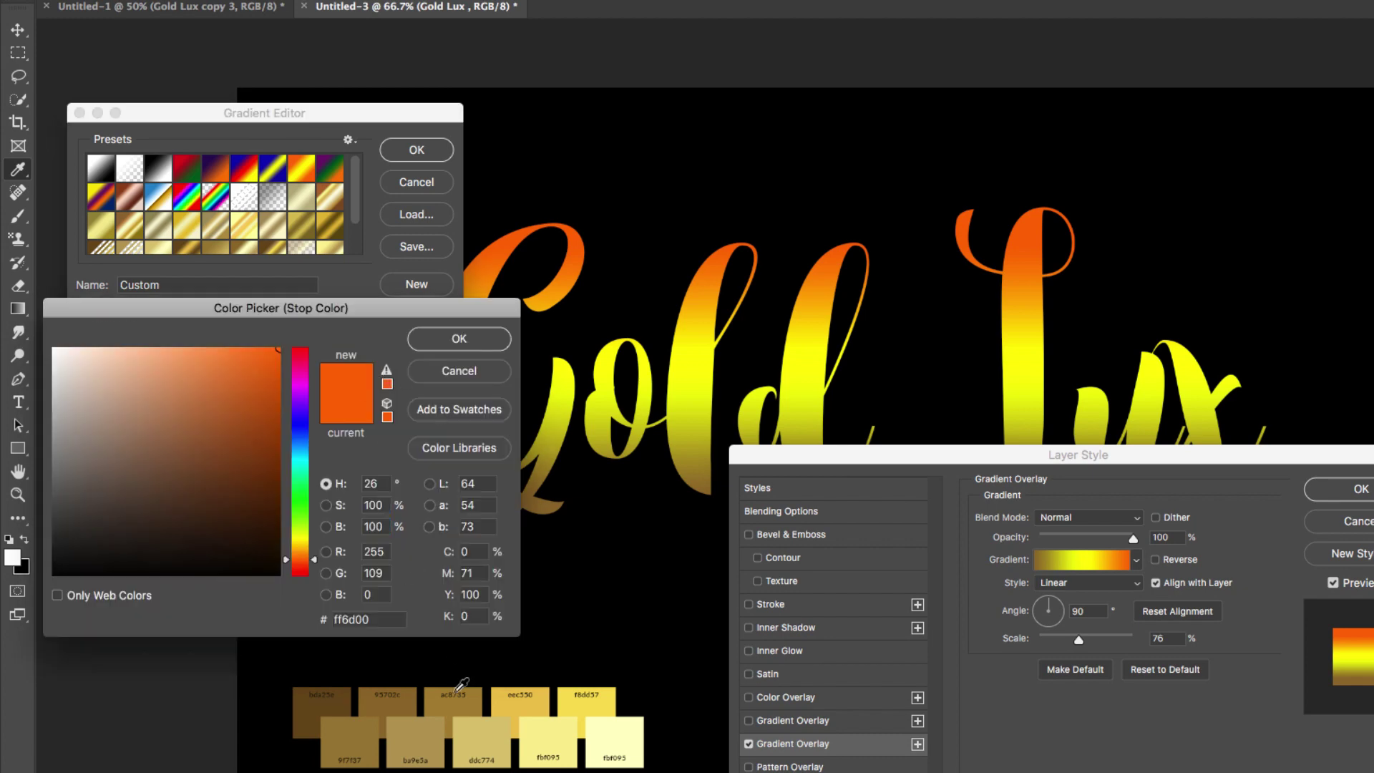
click(400, 696)
click(451, 347)
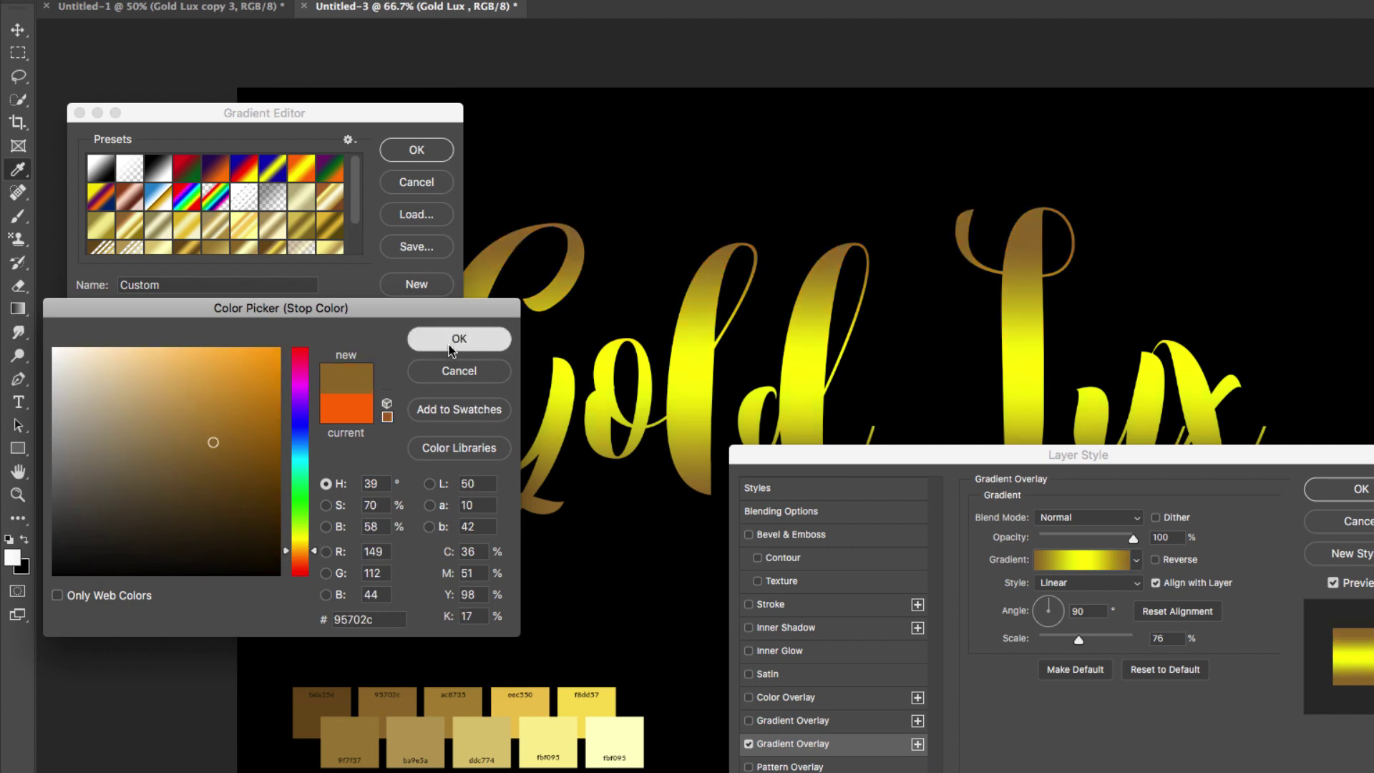
Set the middle gradient stop to light gold ddc774.
double_click(264, 410)
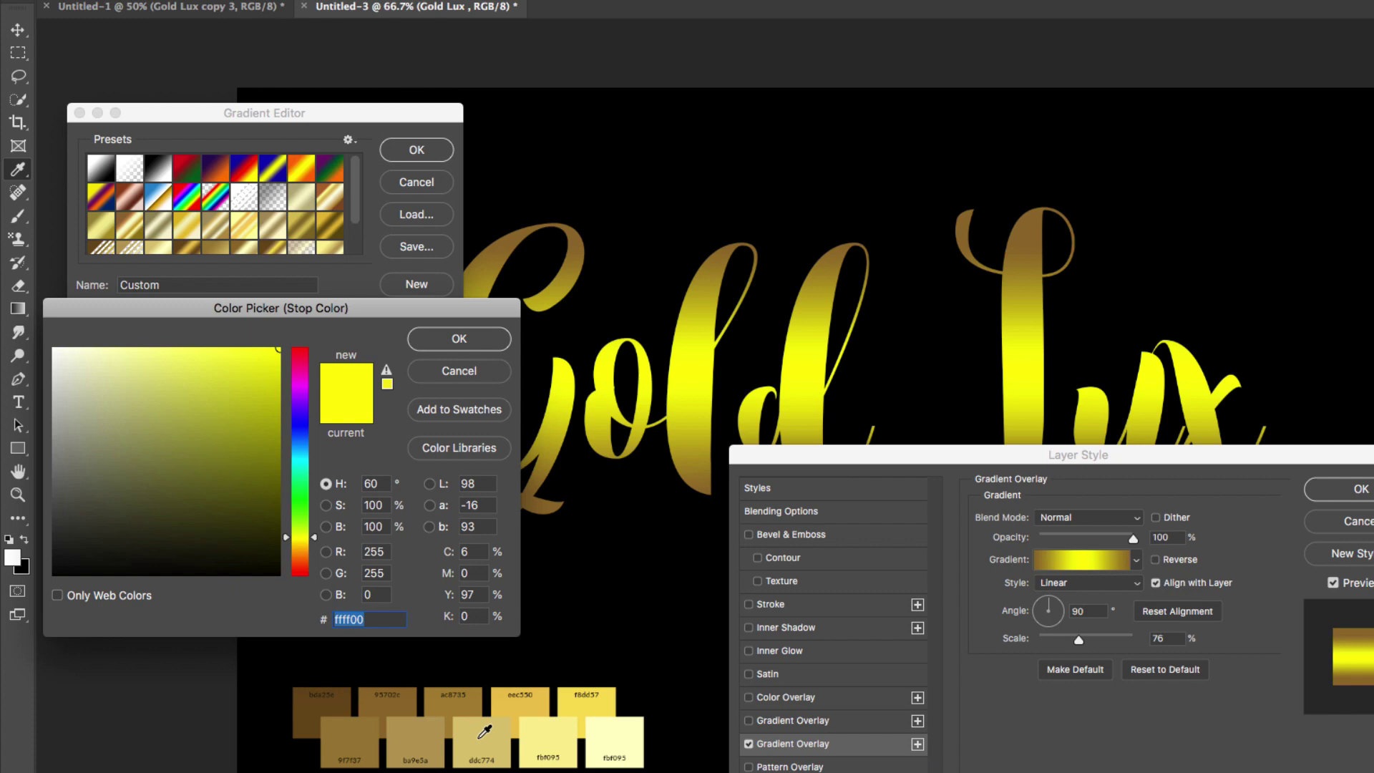
click(484, 731)
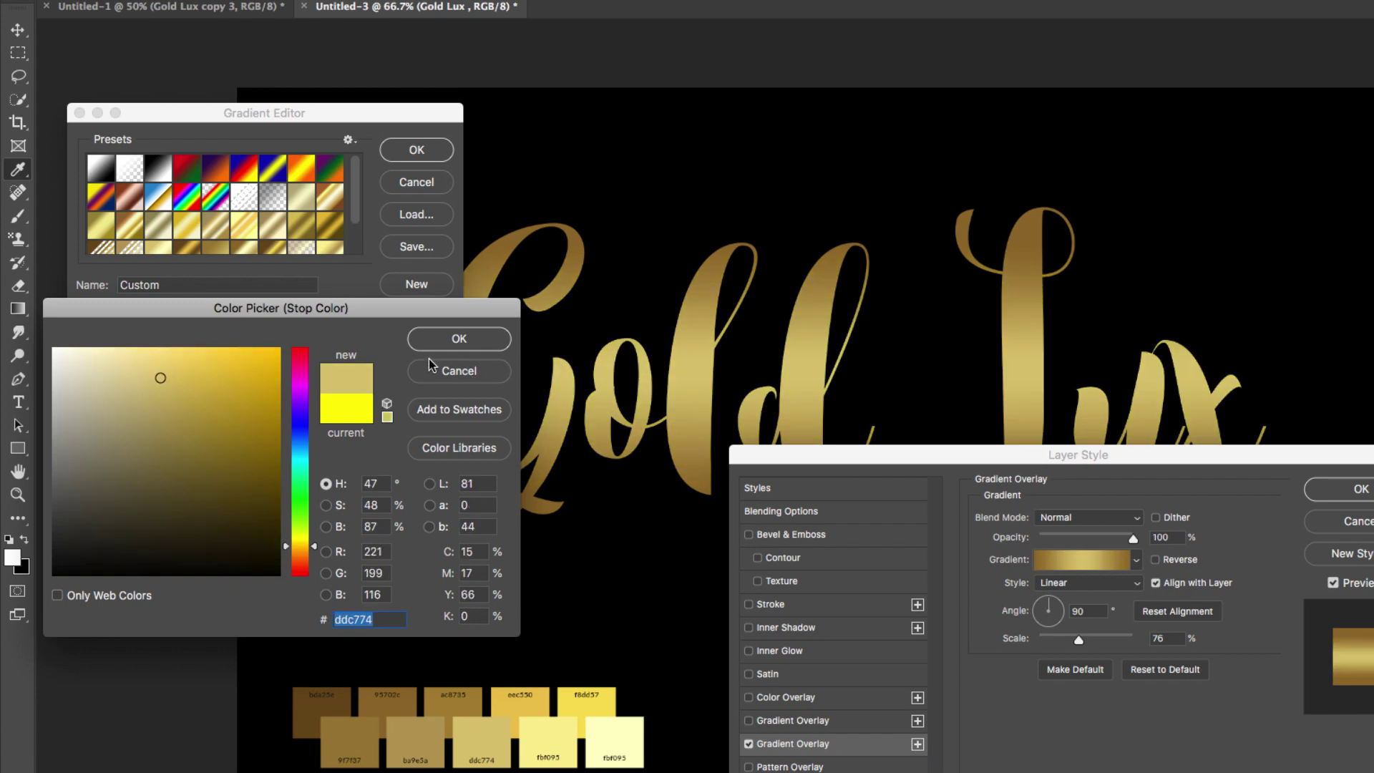
click(427, 343)
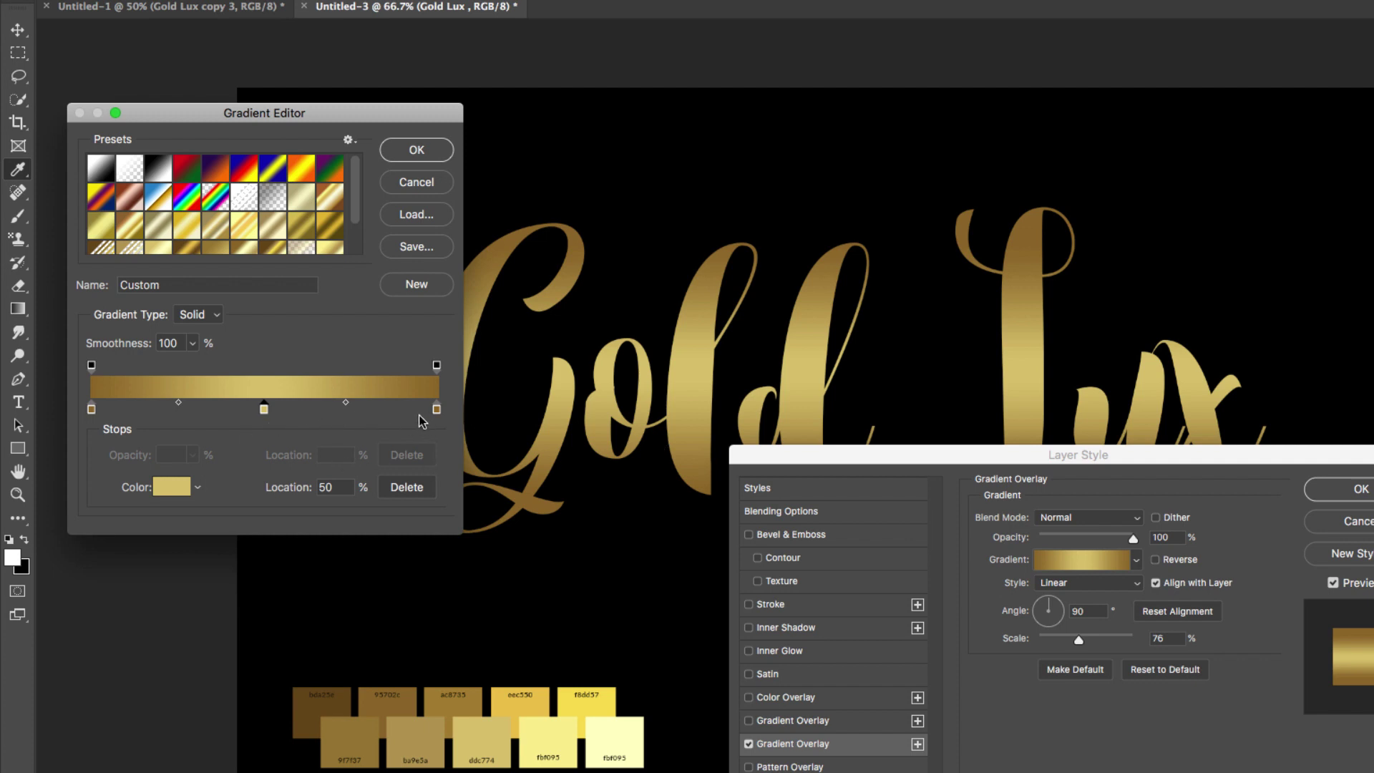
Add colour stops near 67% and 20%, place the light gold stop at 69%, and edit its colour.
click(264, 409)
drag(272, 418, 174, 411)
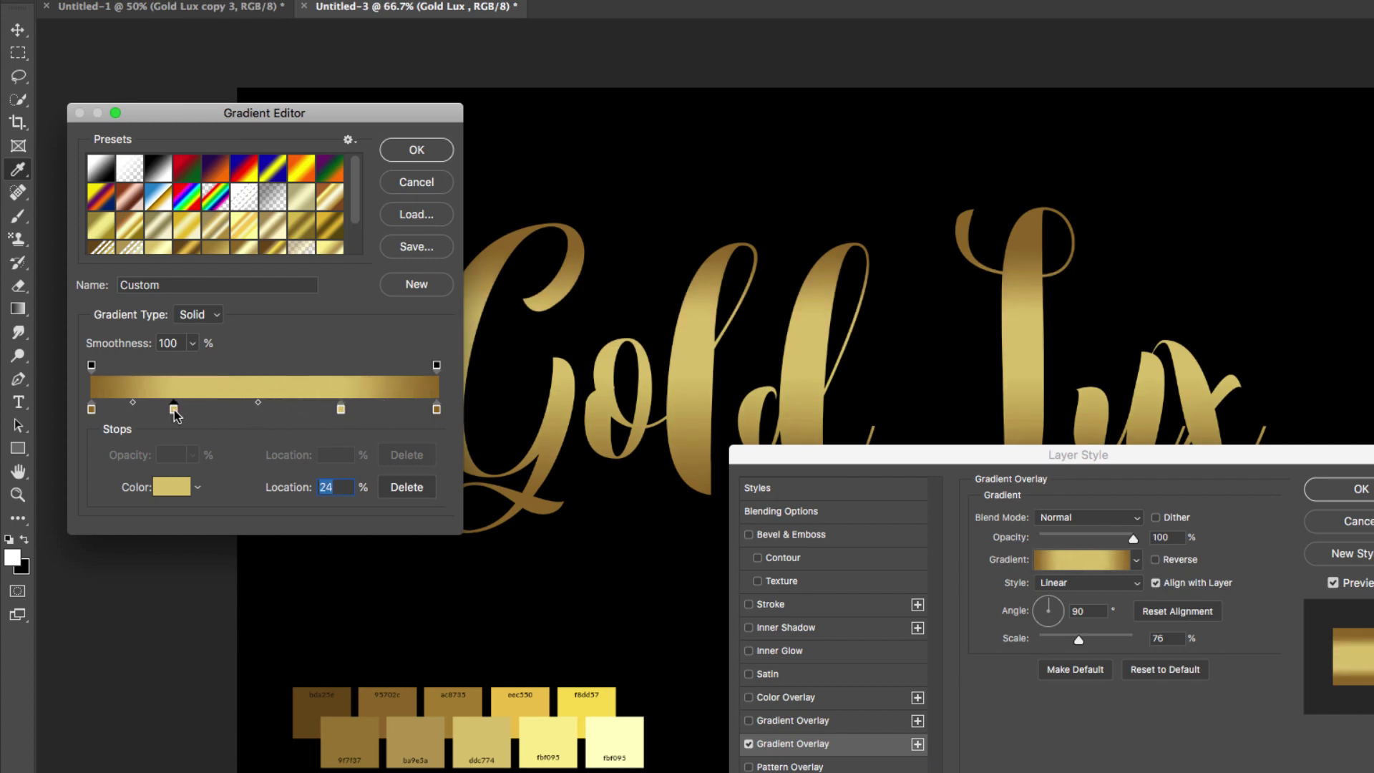
click(92, 410)
drag(92, 409, 259, 416)
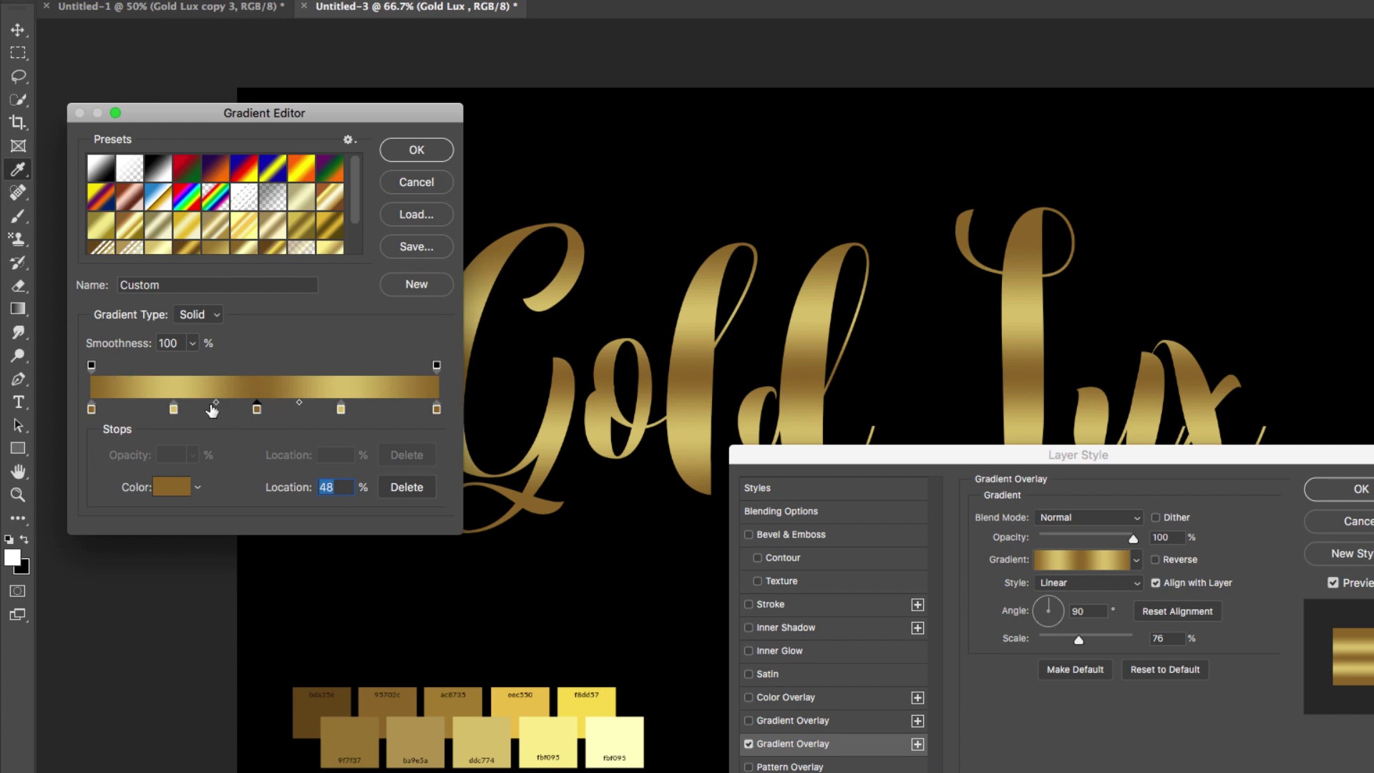
drag(341, 409, 354, 409)
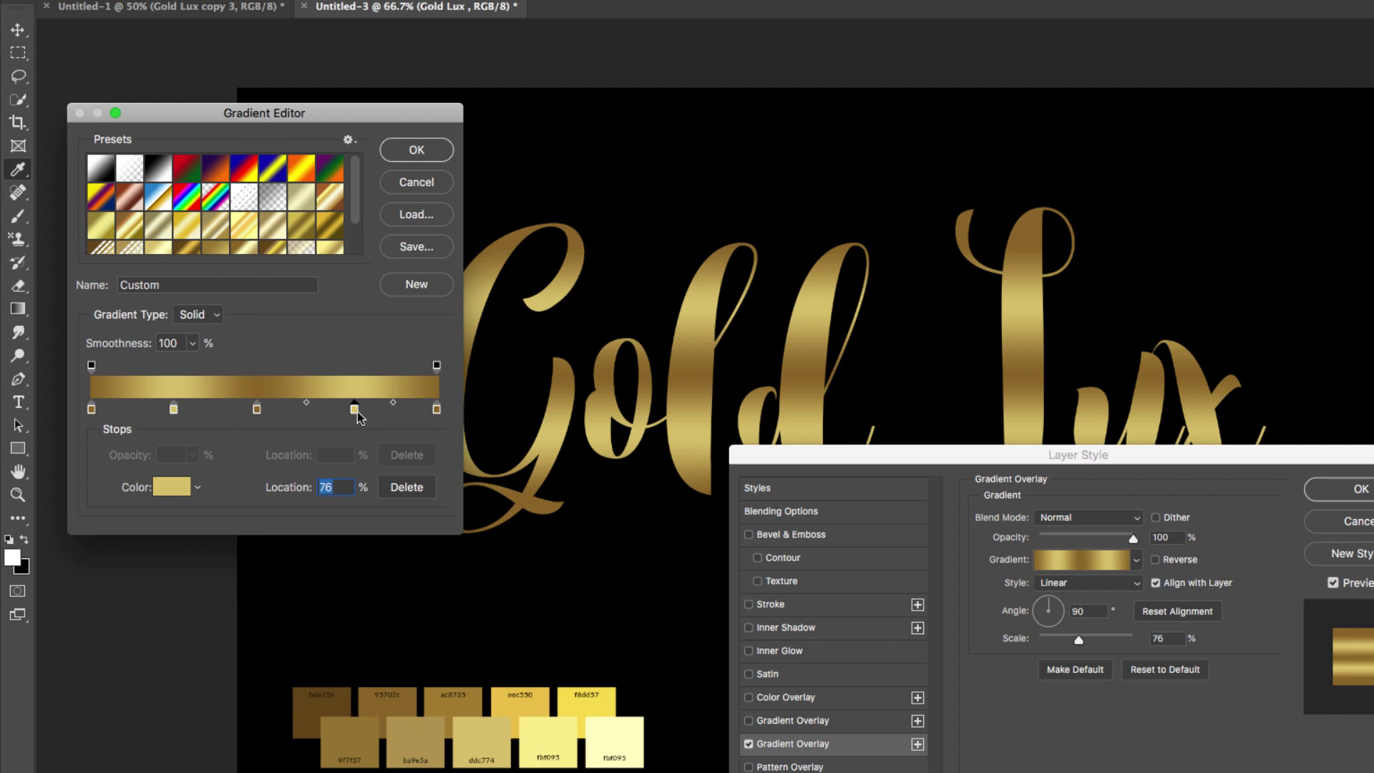
drag(355, 409, 331, 410)
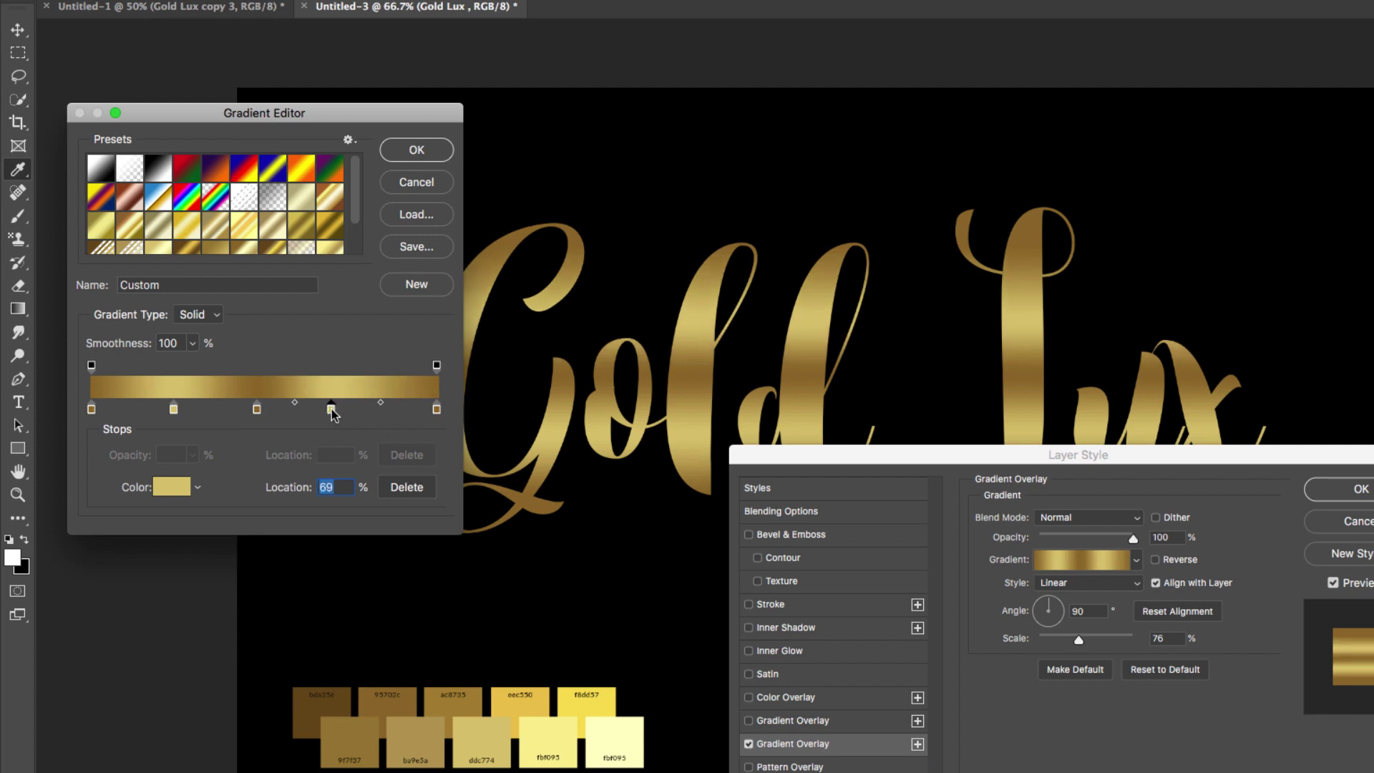
double_click(331, 410)
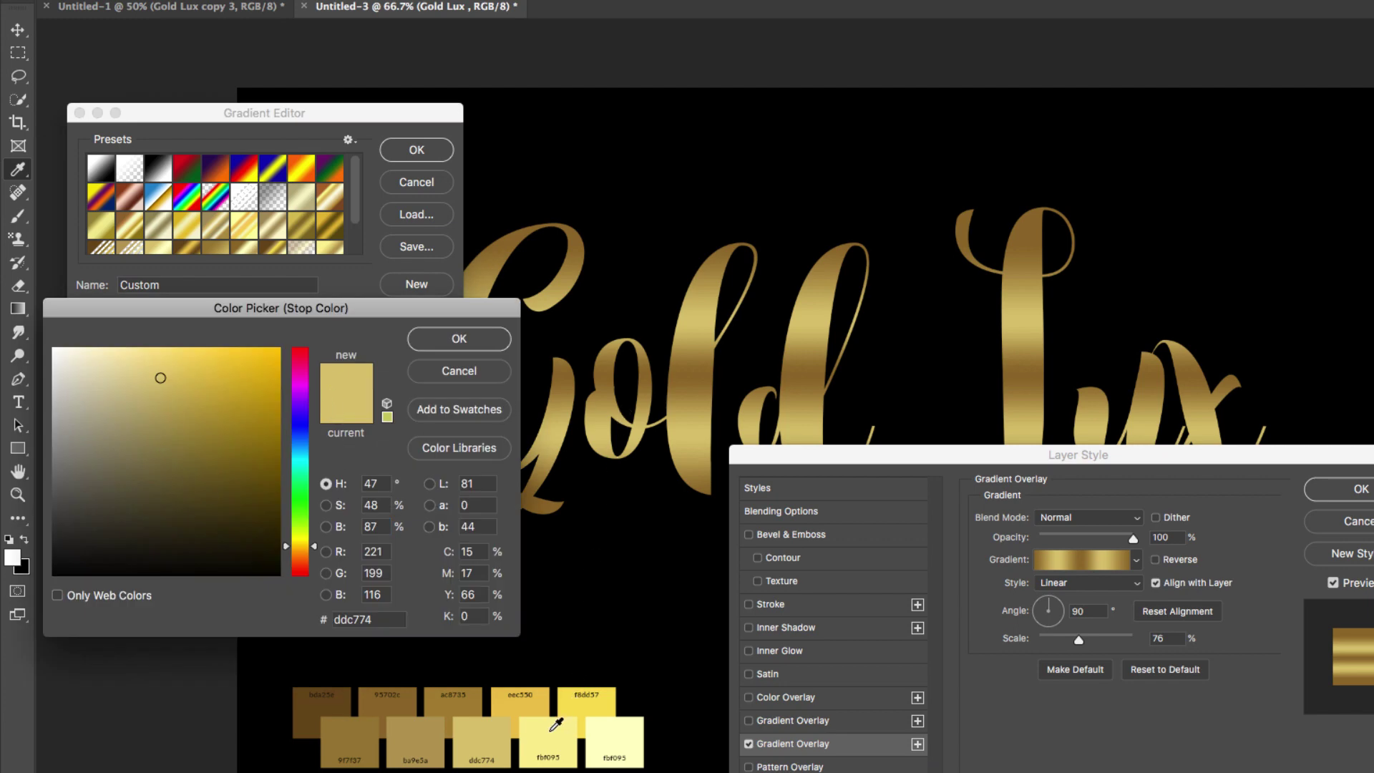
Recolour the stop to fbf095, move it to 77%, and add light copies at 61% and 84%.
click(549, 730)
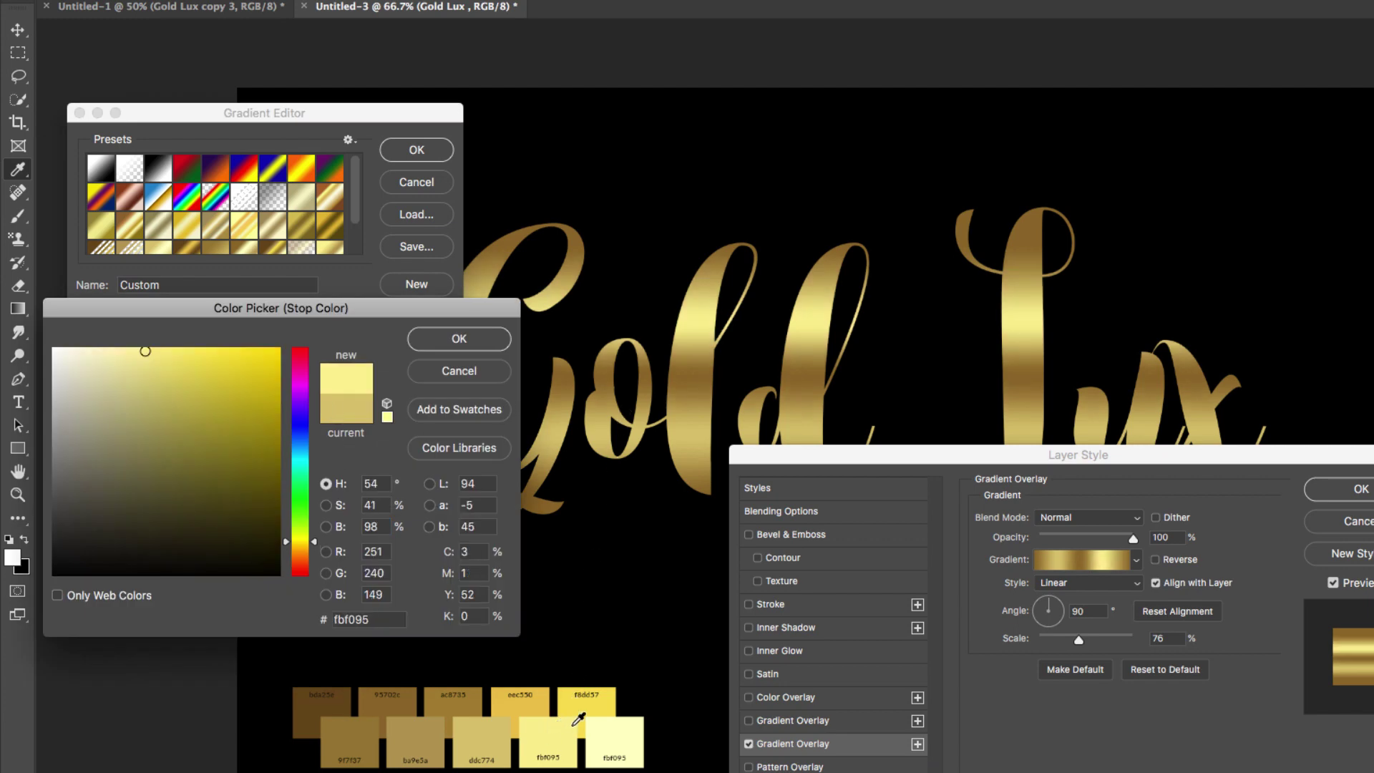
click(436, 345)
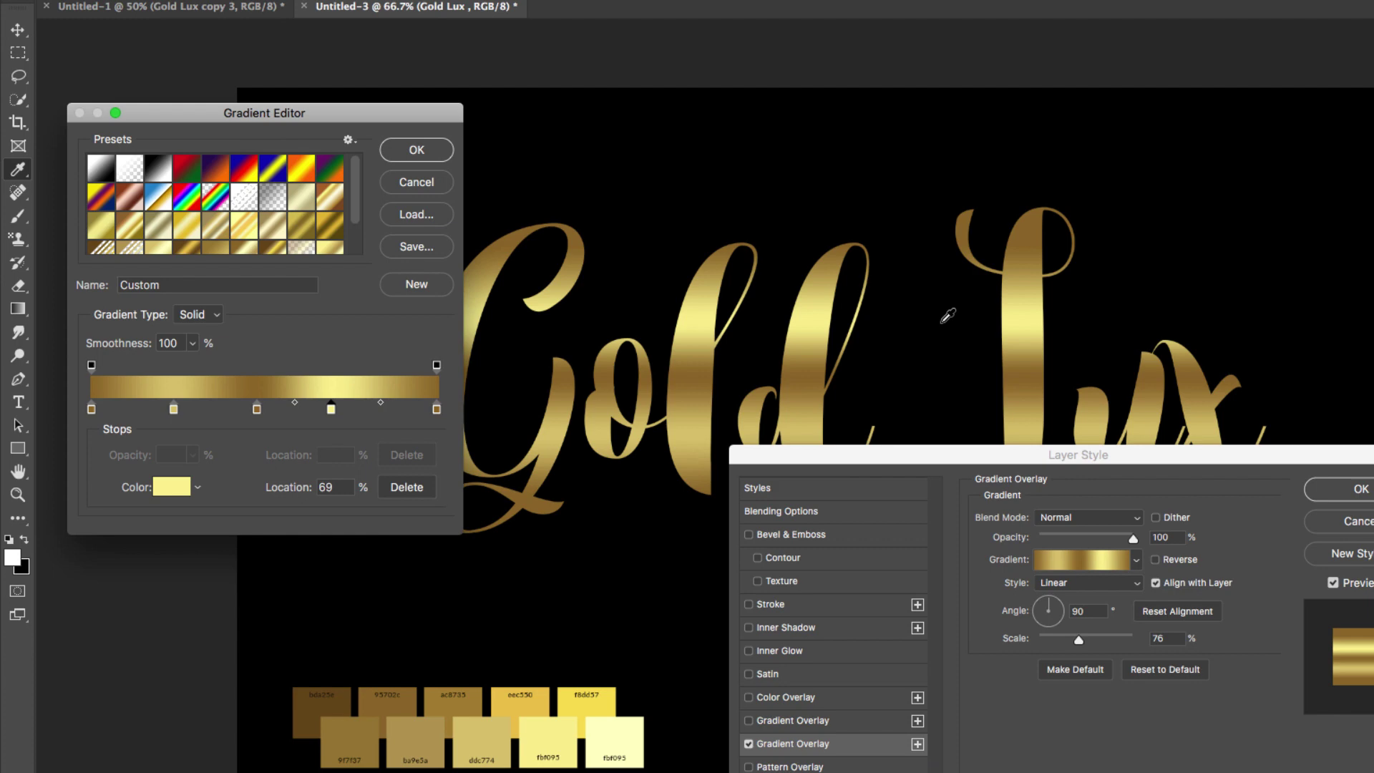
drag(331, 412, 358, 412)
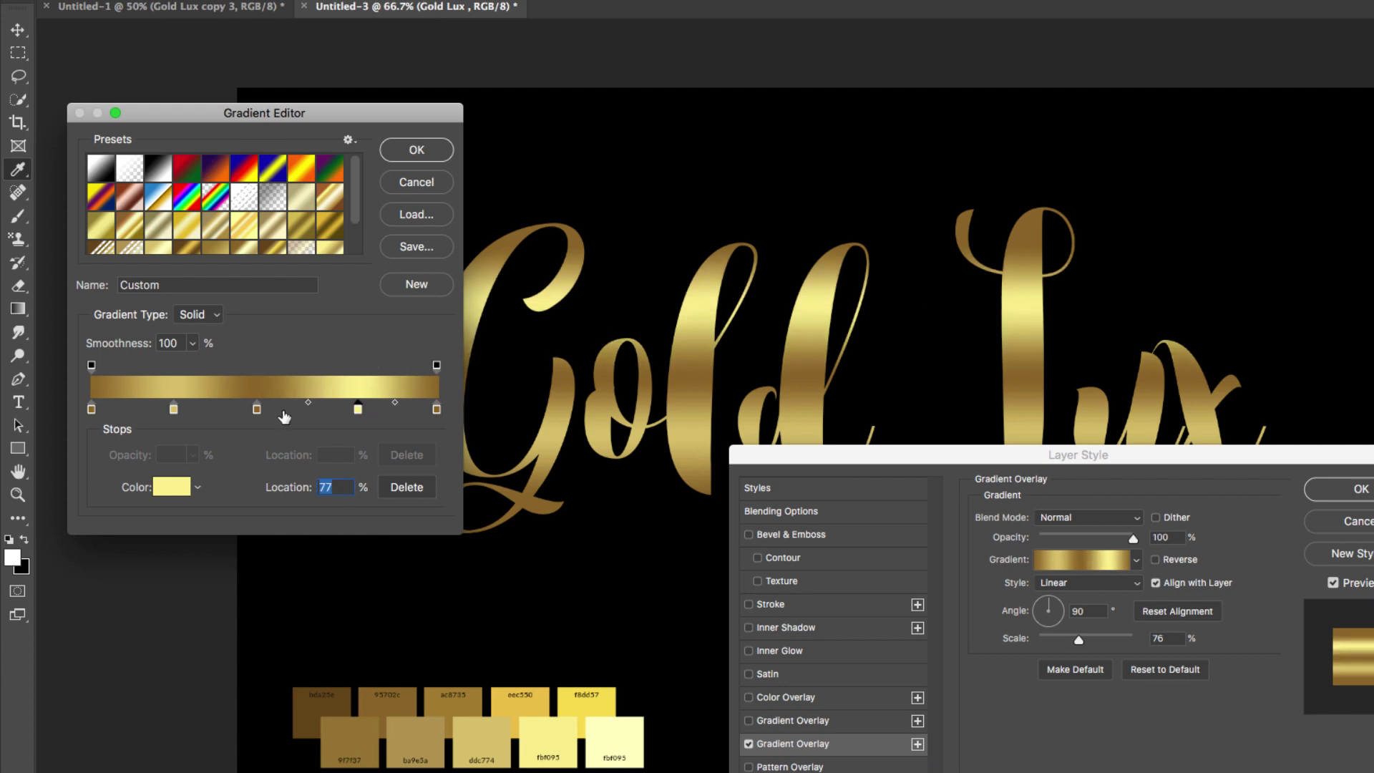
drag(353, 413, 305, 416)
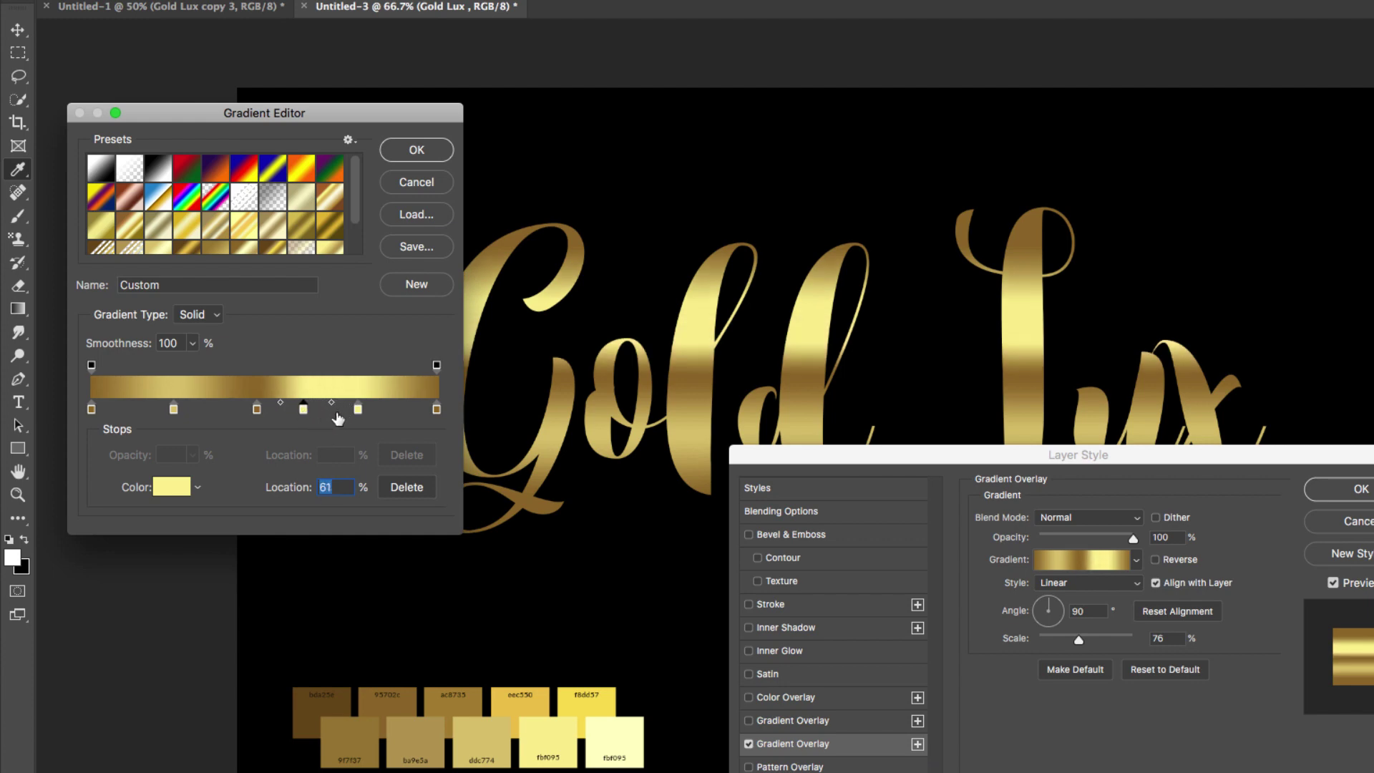
drag(368, 413, 401, 413)
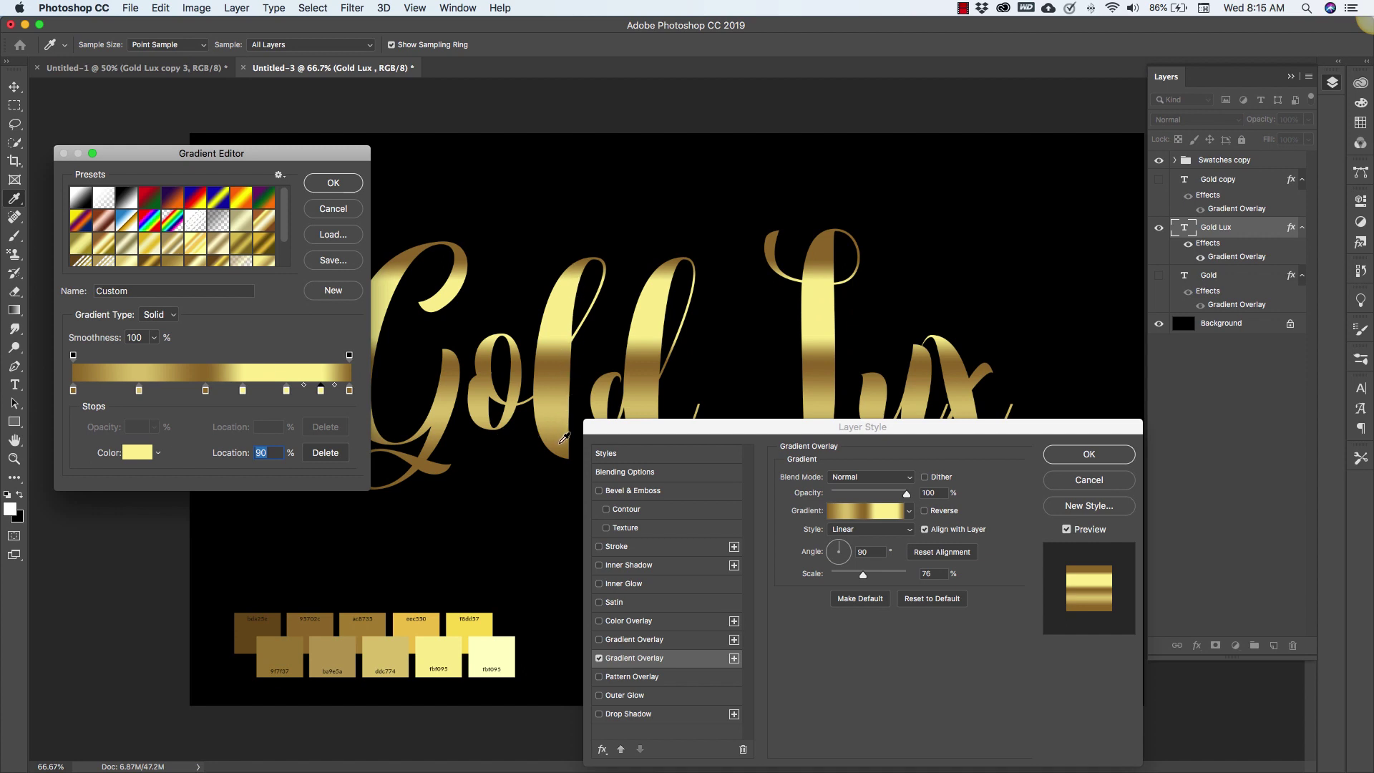
Apply the seven-stop gold gradient to the Gold Lux overlay and reopen it in the Gradient Editor.
click(343, 186)
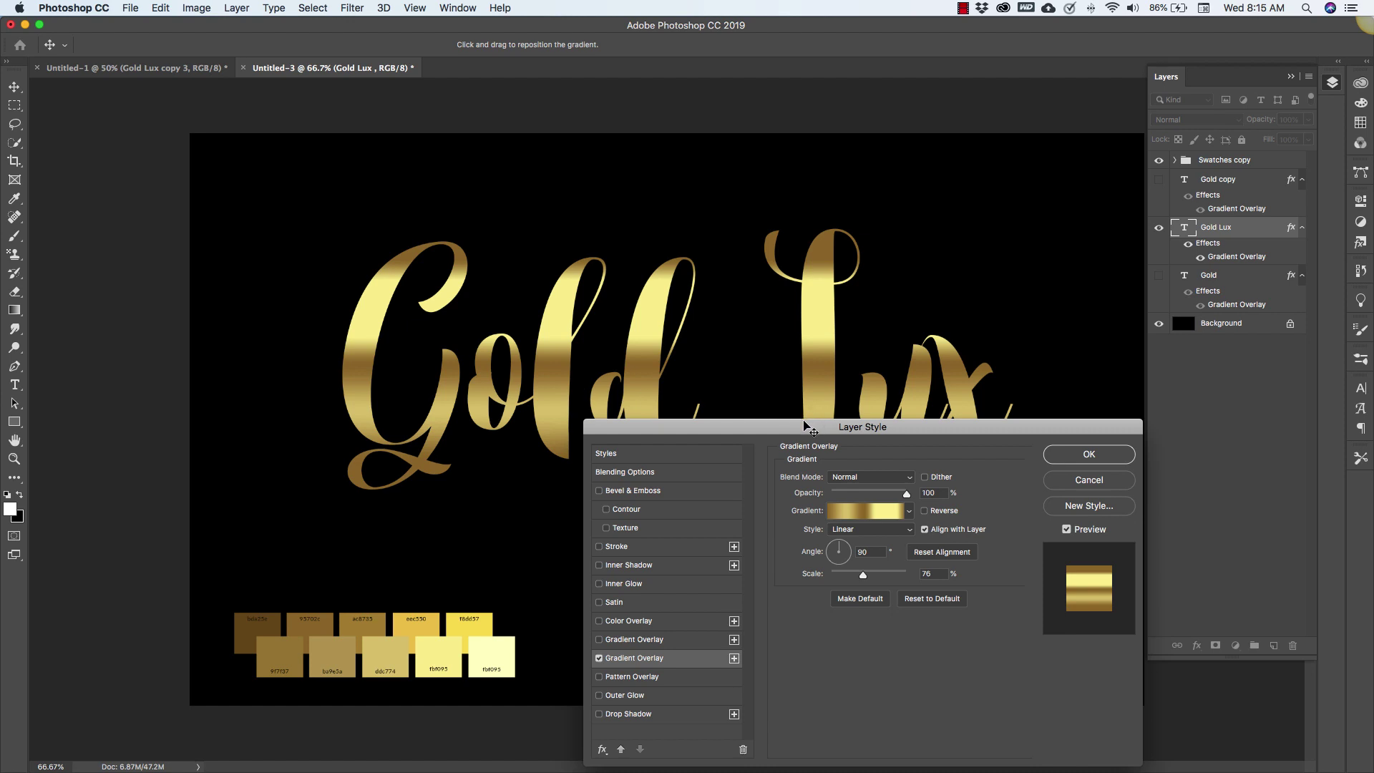
drag(808, 427, 734, 513)
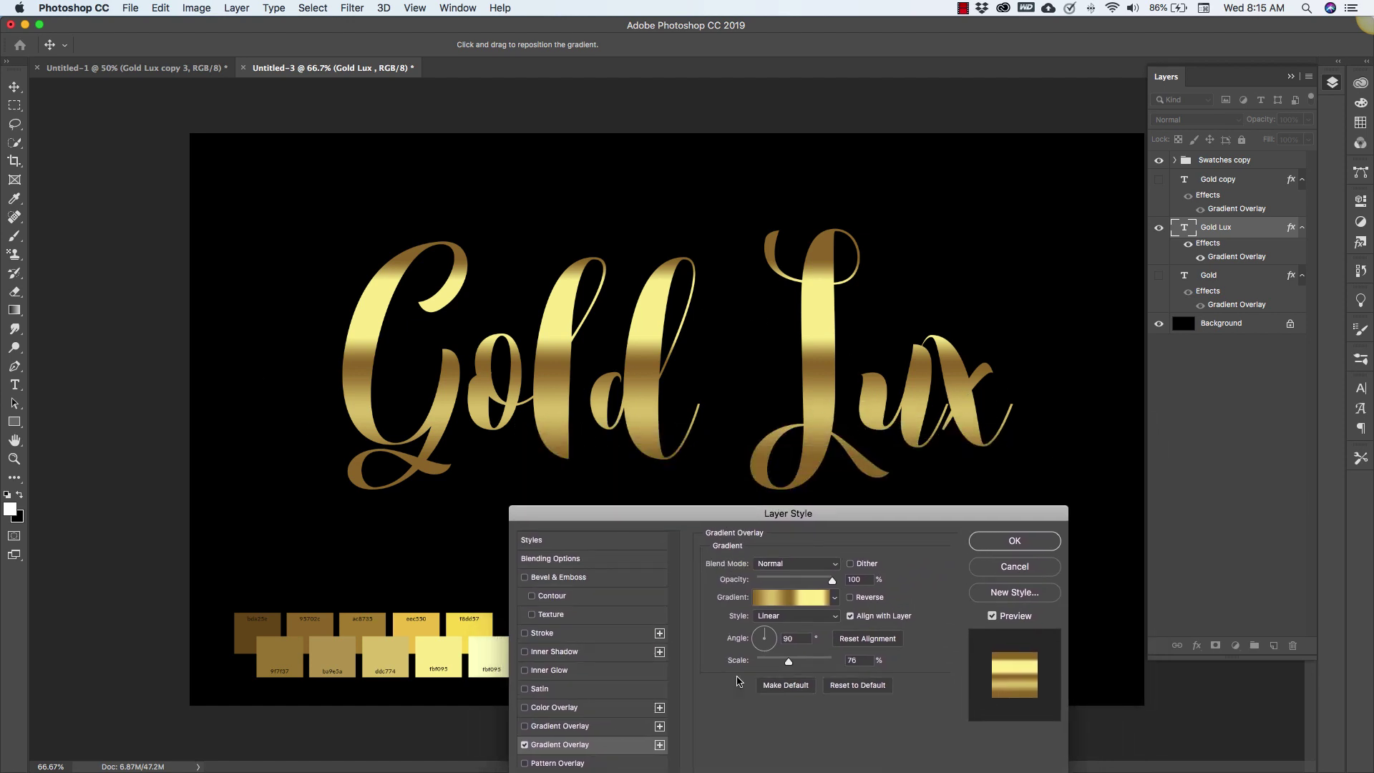
click(800, 601)
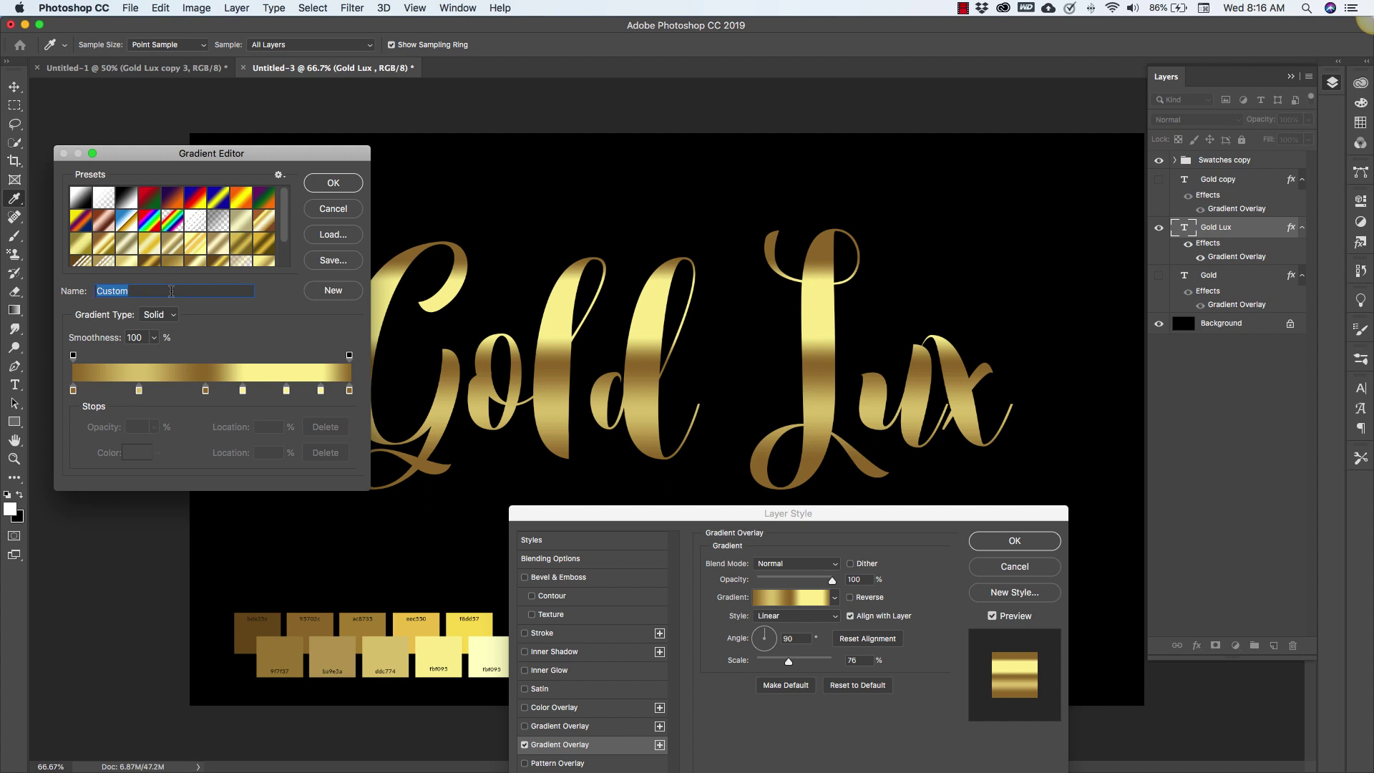
Name the gradient 'Custom gold' and add it as a new preset.
key(BackSpace)
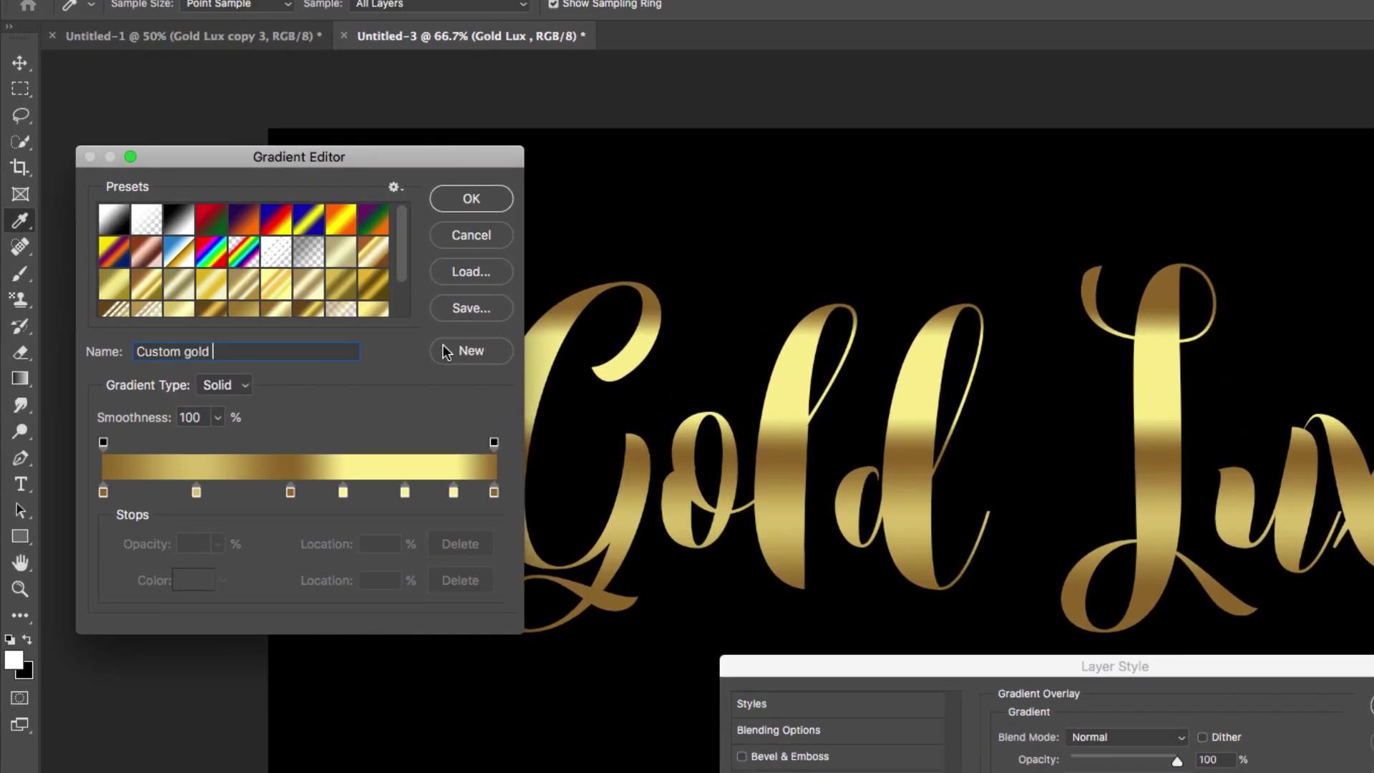
click(477, 357)
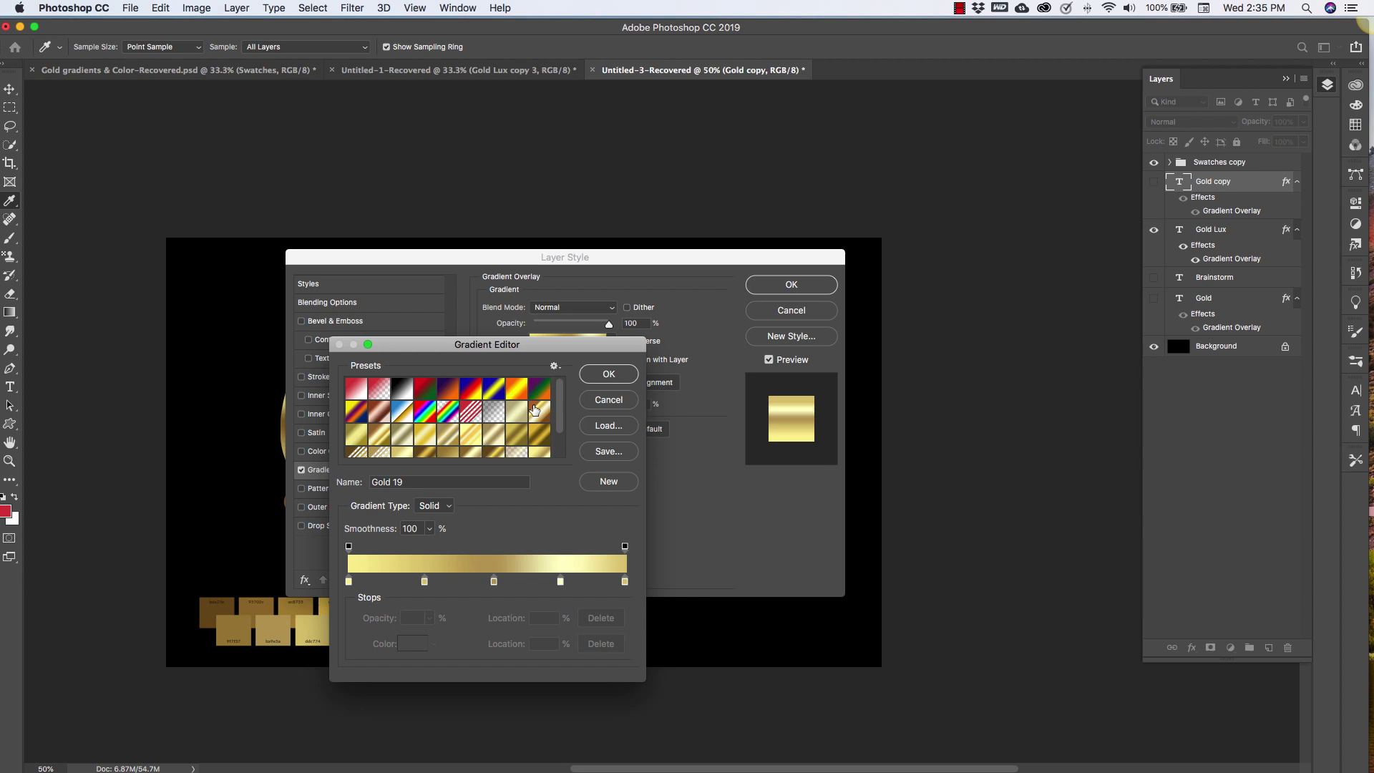
Cancel out of the Gradient Editor, leaving the gold overlay on the text.
drag(560, 398, 567, 438)
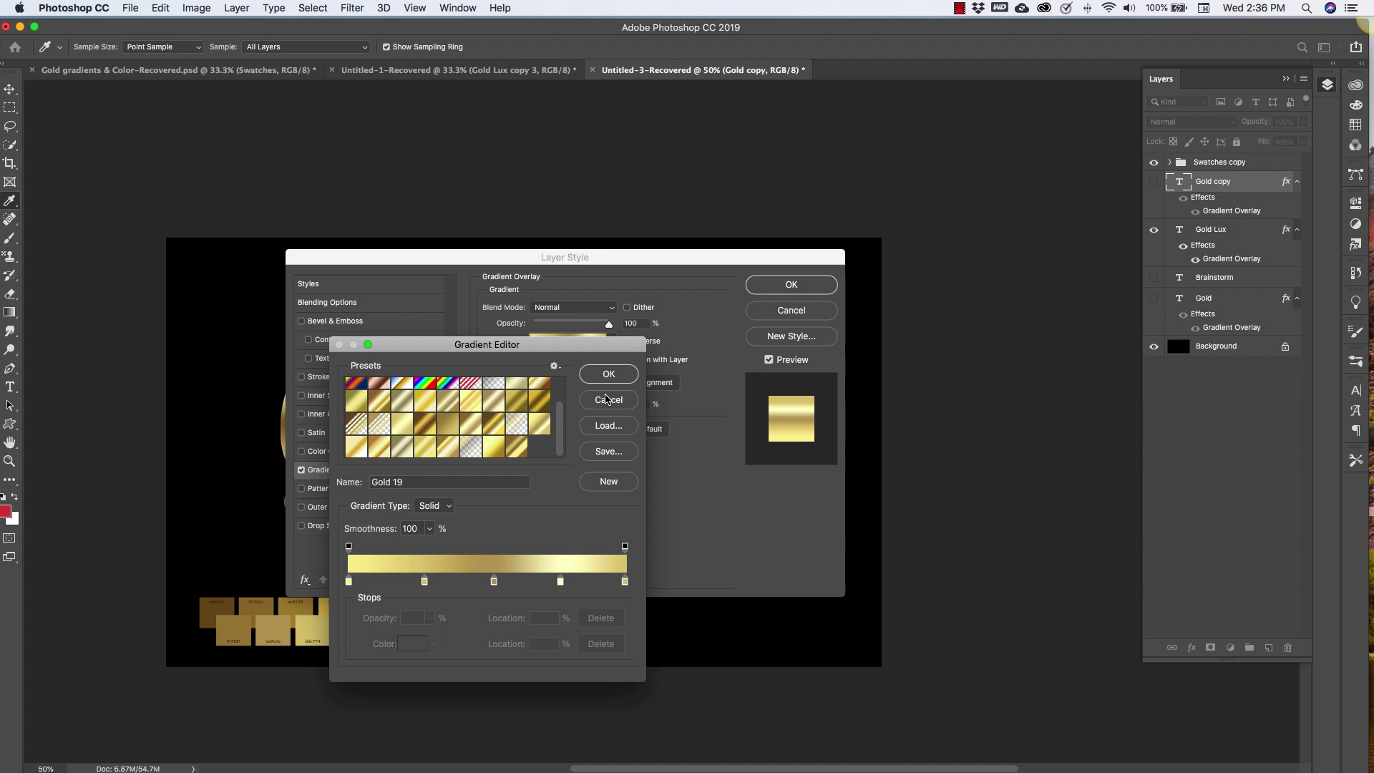
click(603, 399)
Accept the layer style and show Gradients in the Preset Manager.
click(790, 284)
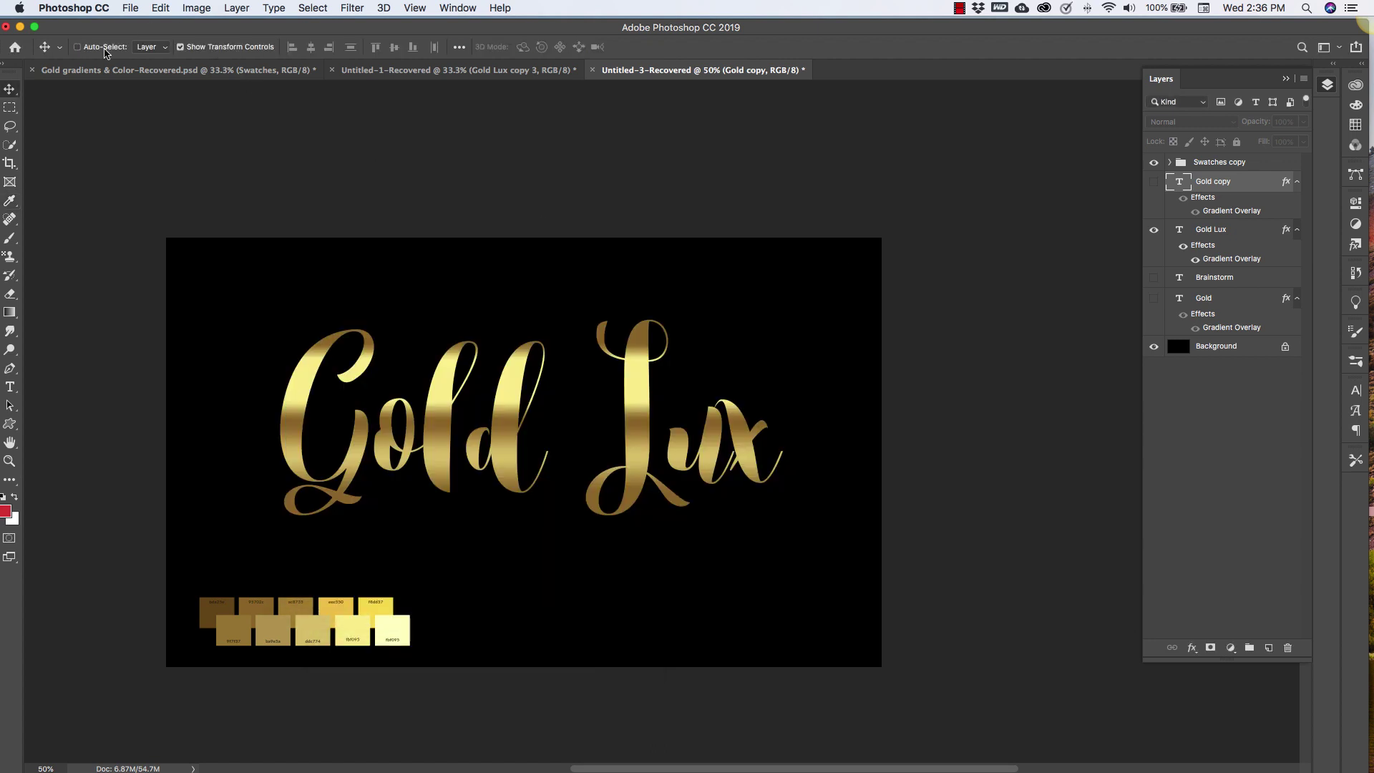
click(161, 8)
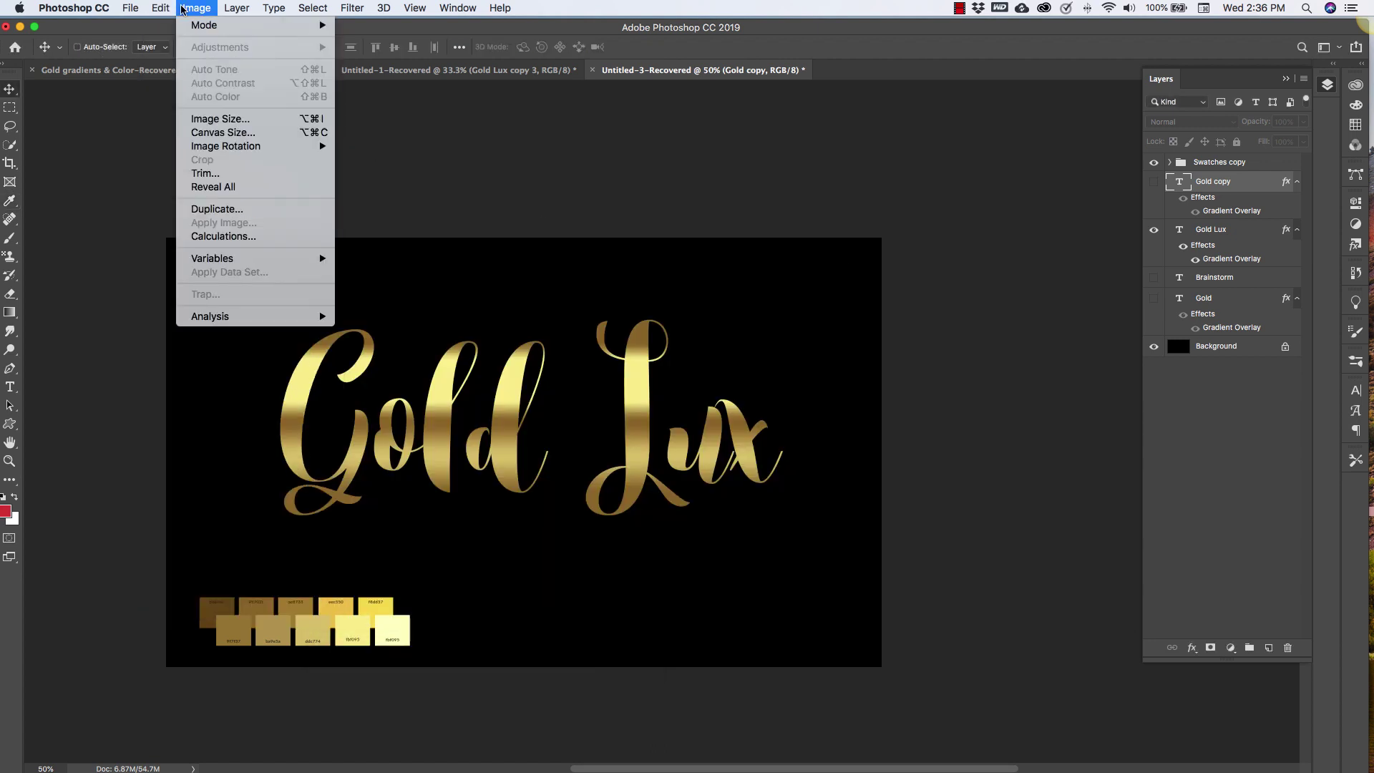
mouse_move(226, 475)
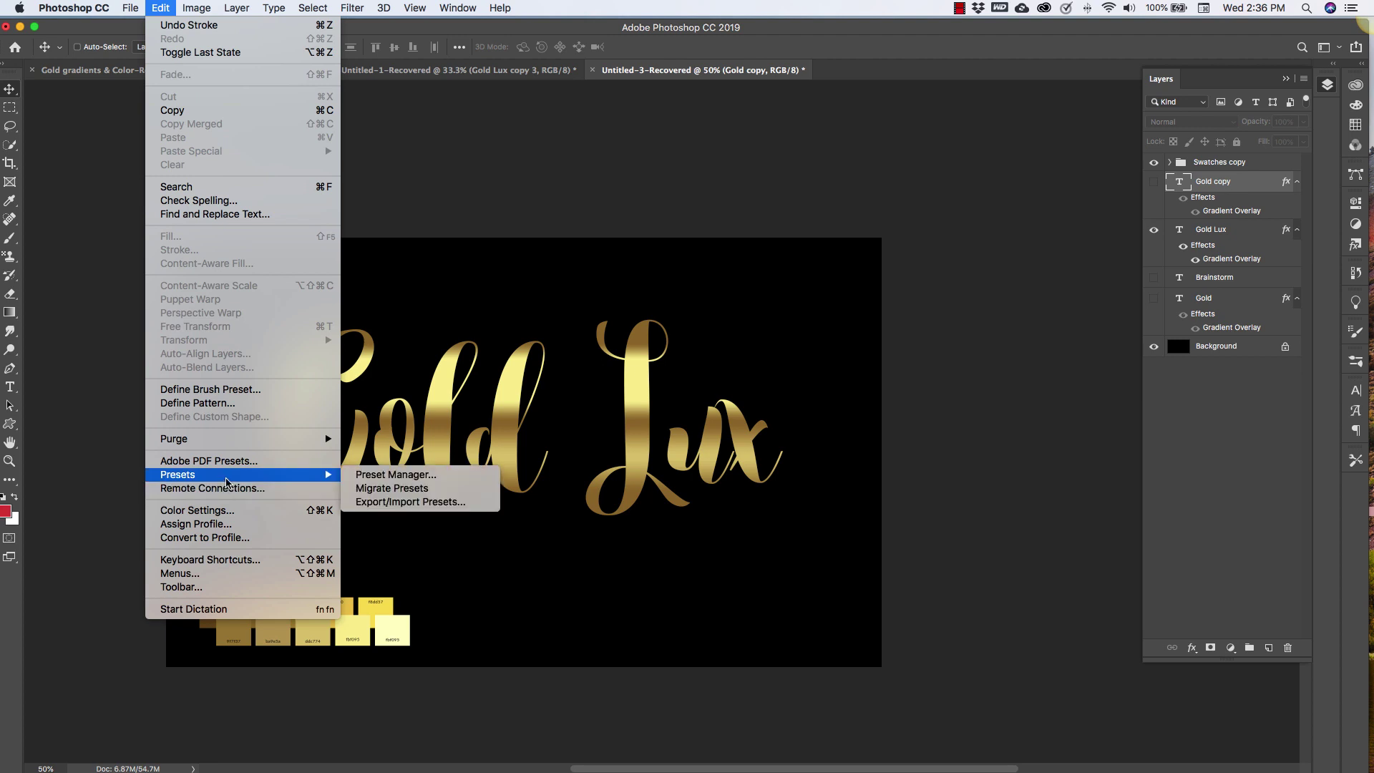
click(382, 474)
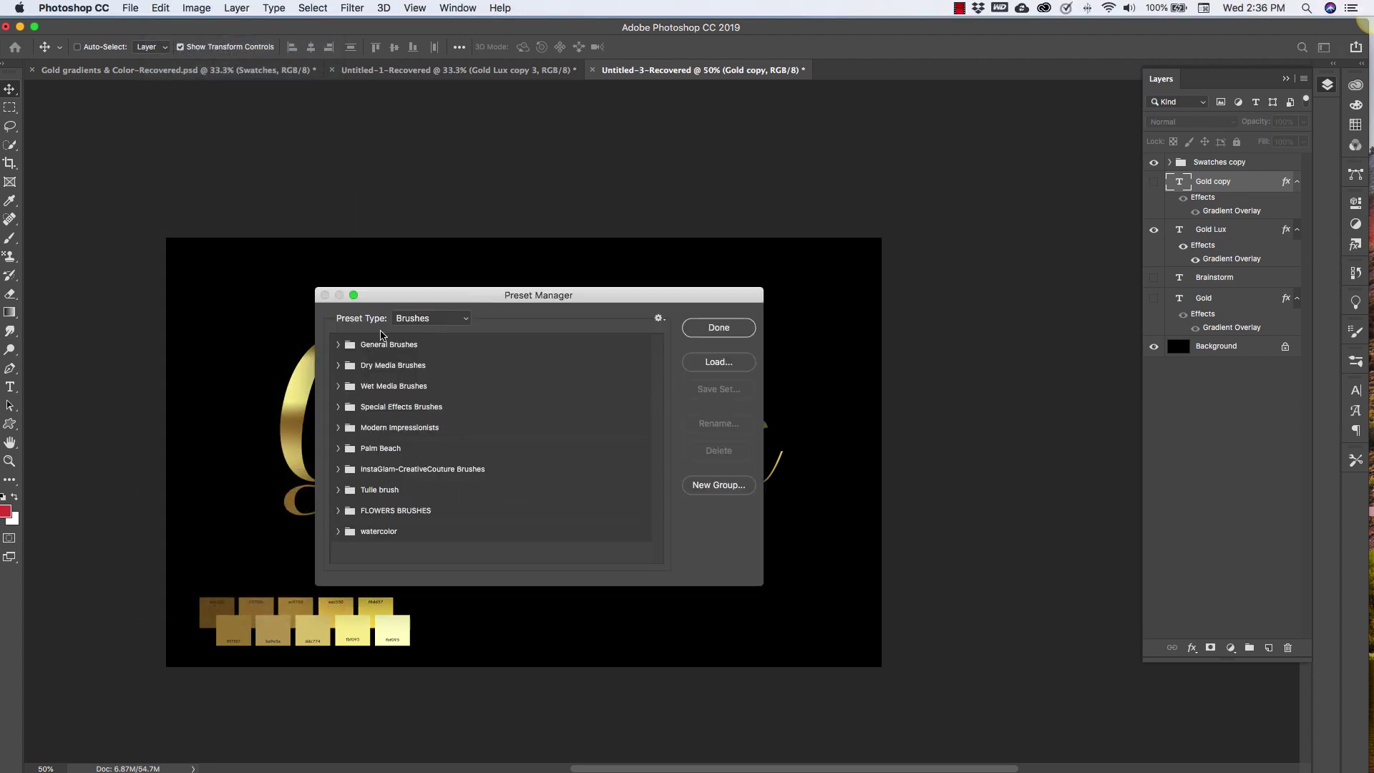
click(461, 319)
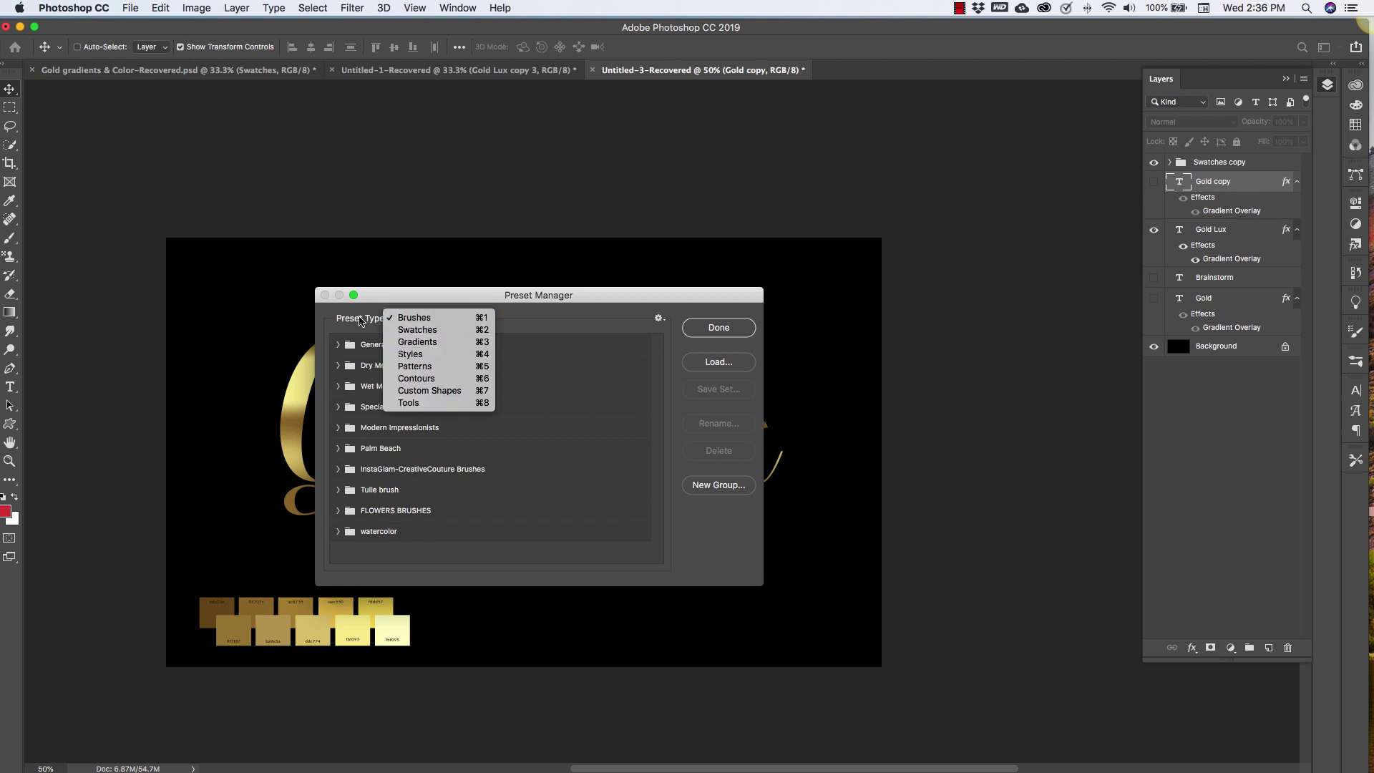
click(420, 343)
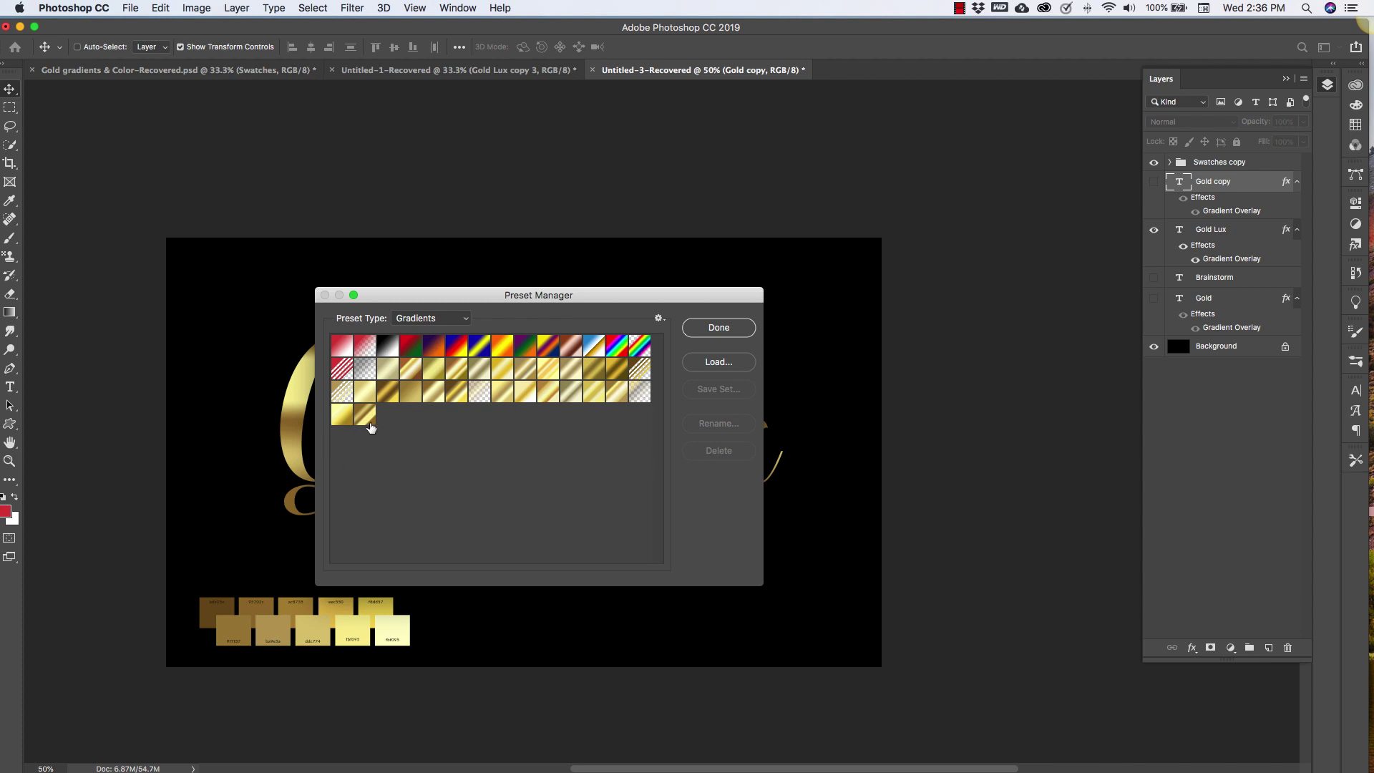
Select the newest gold gradient preset in the Preset Manager list.
click(366, 416)
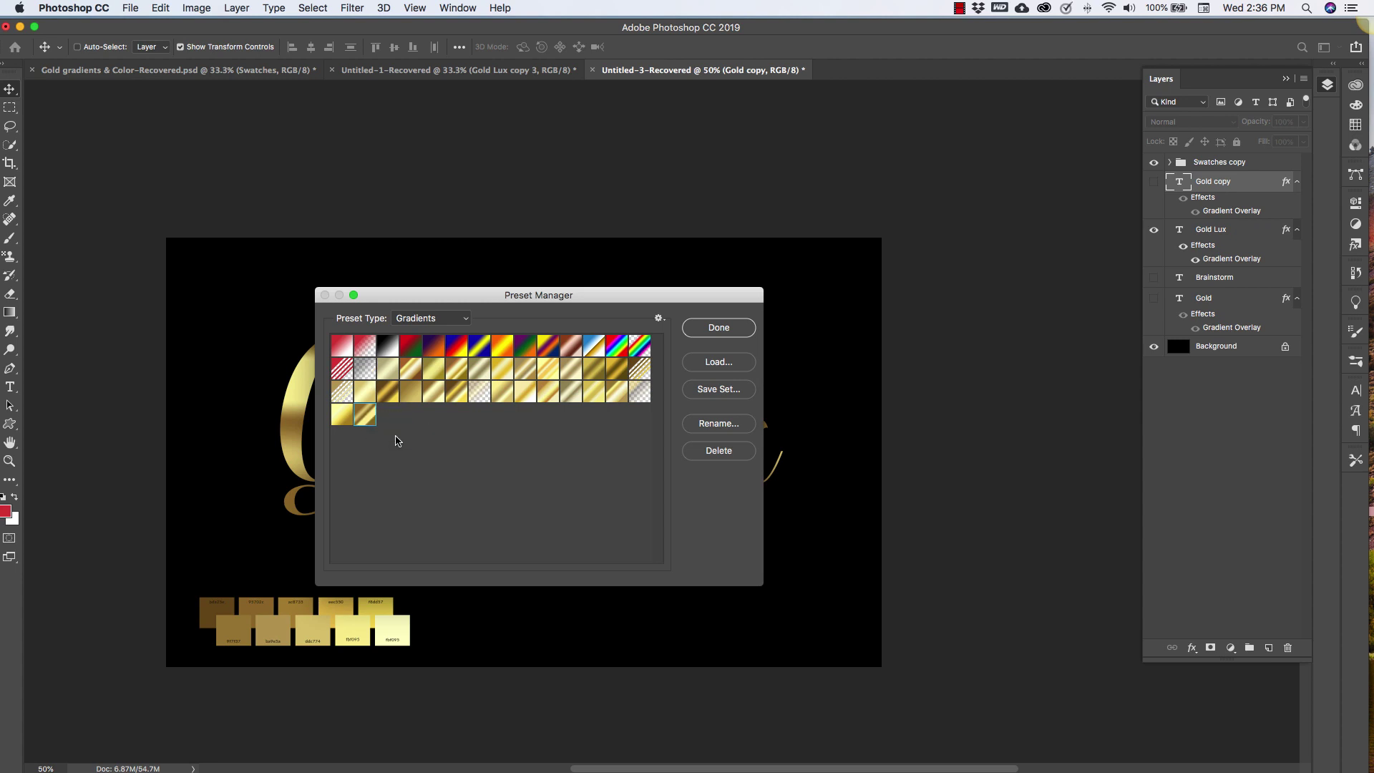
shift+click(339, 406)
super+click(432, 368)
click(367, 415)
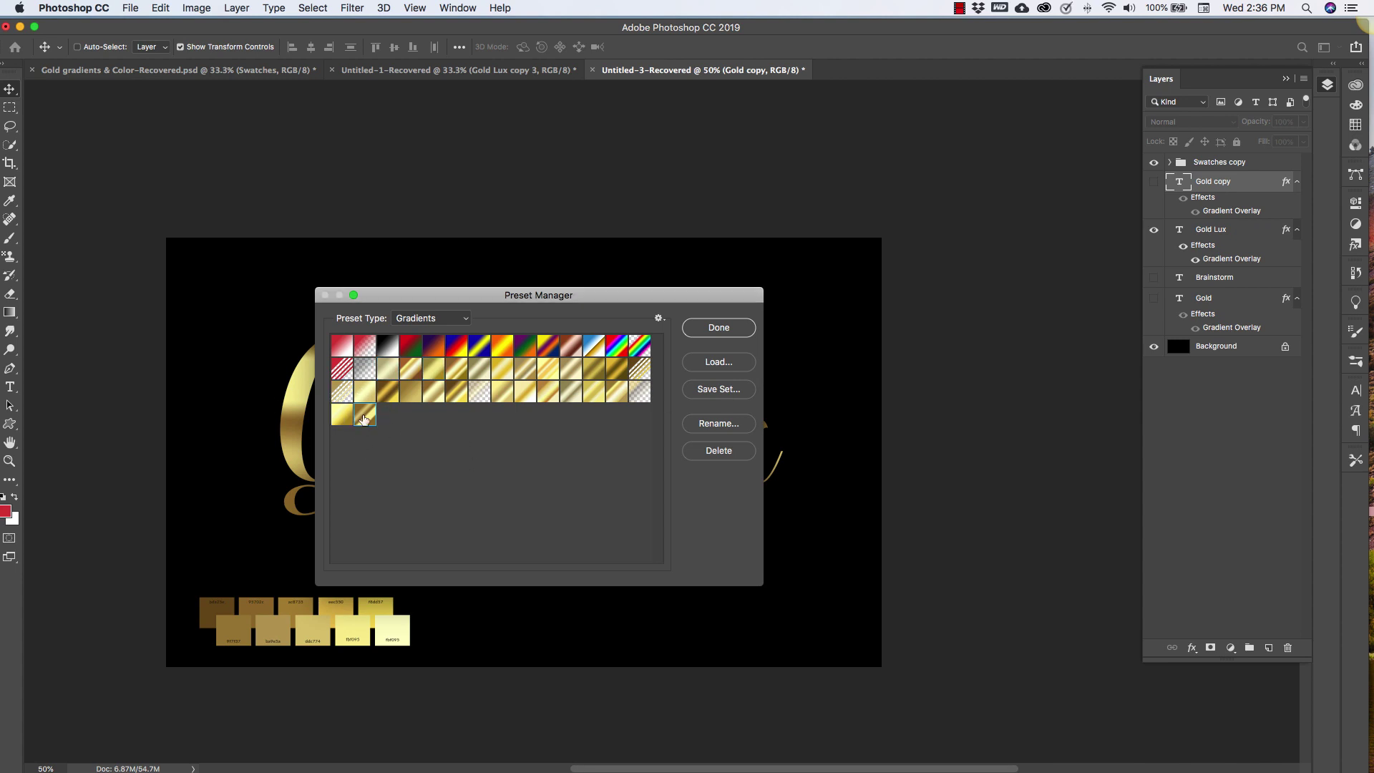
click(719, 393)
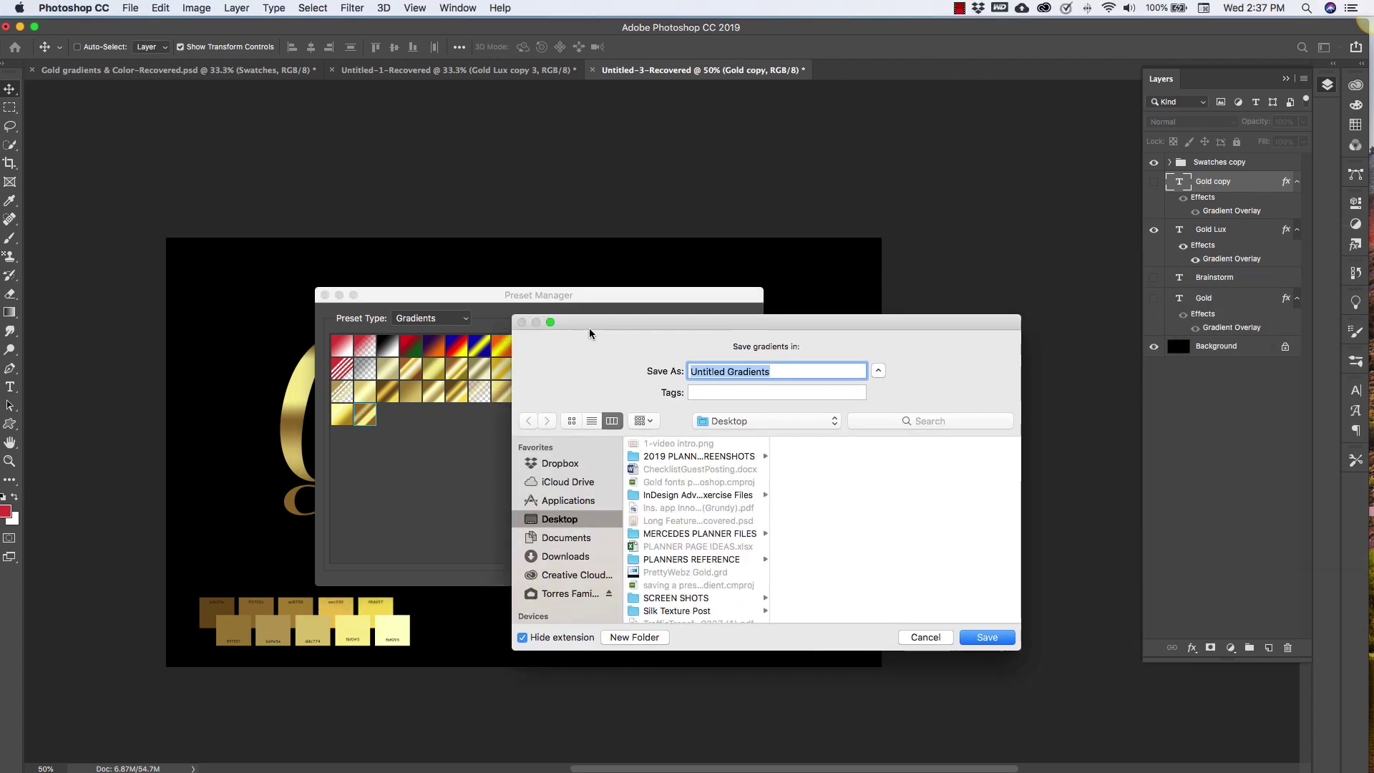
drag(548, 320, 927, 547)
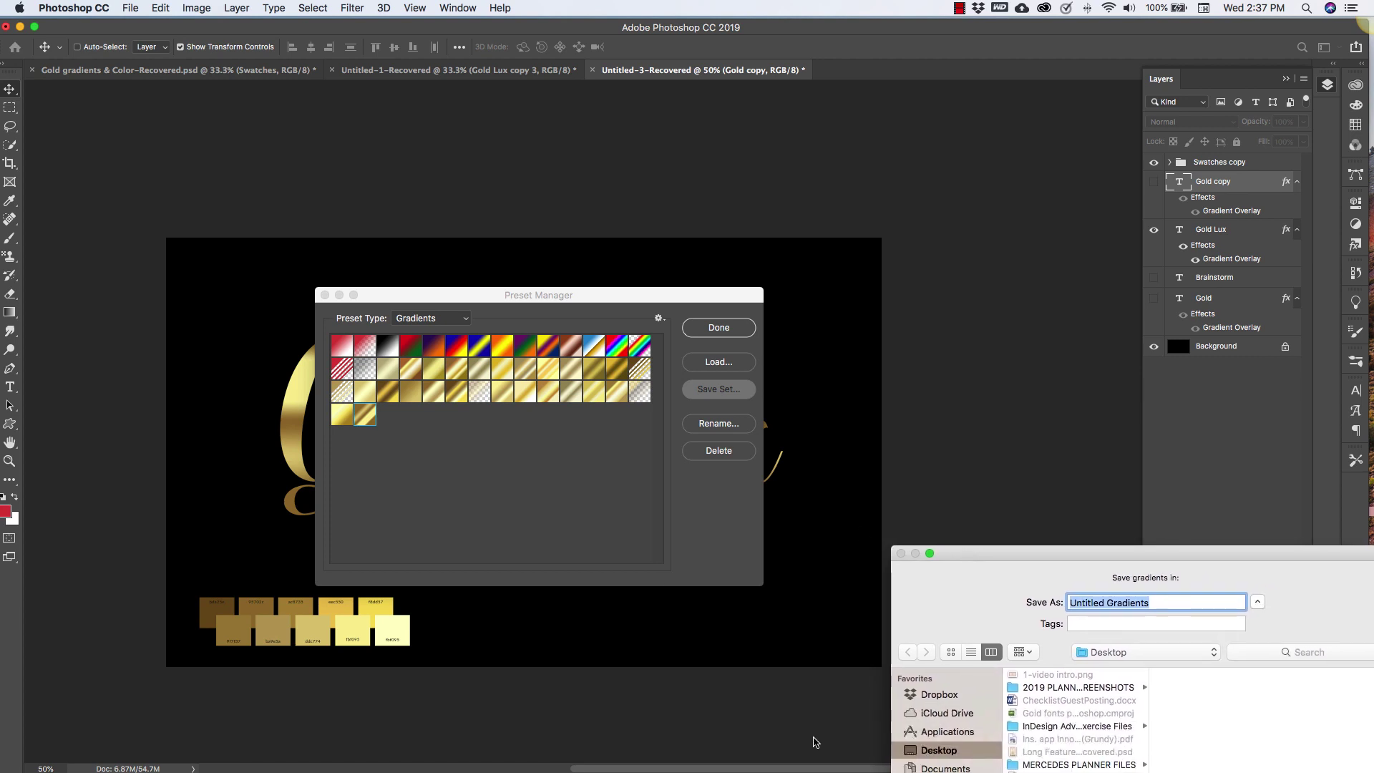
key(Escape)
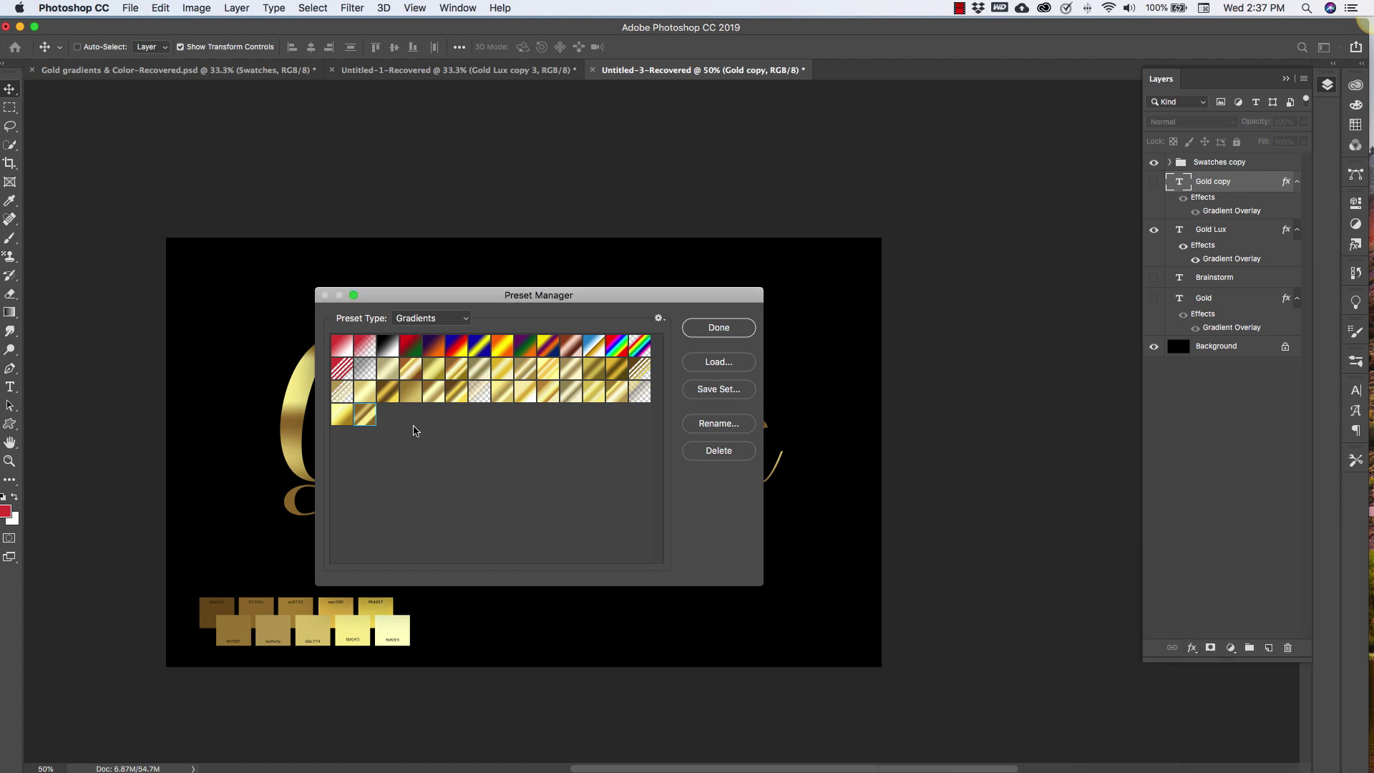